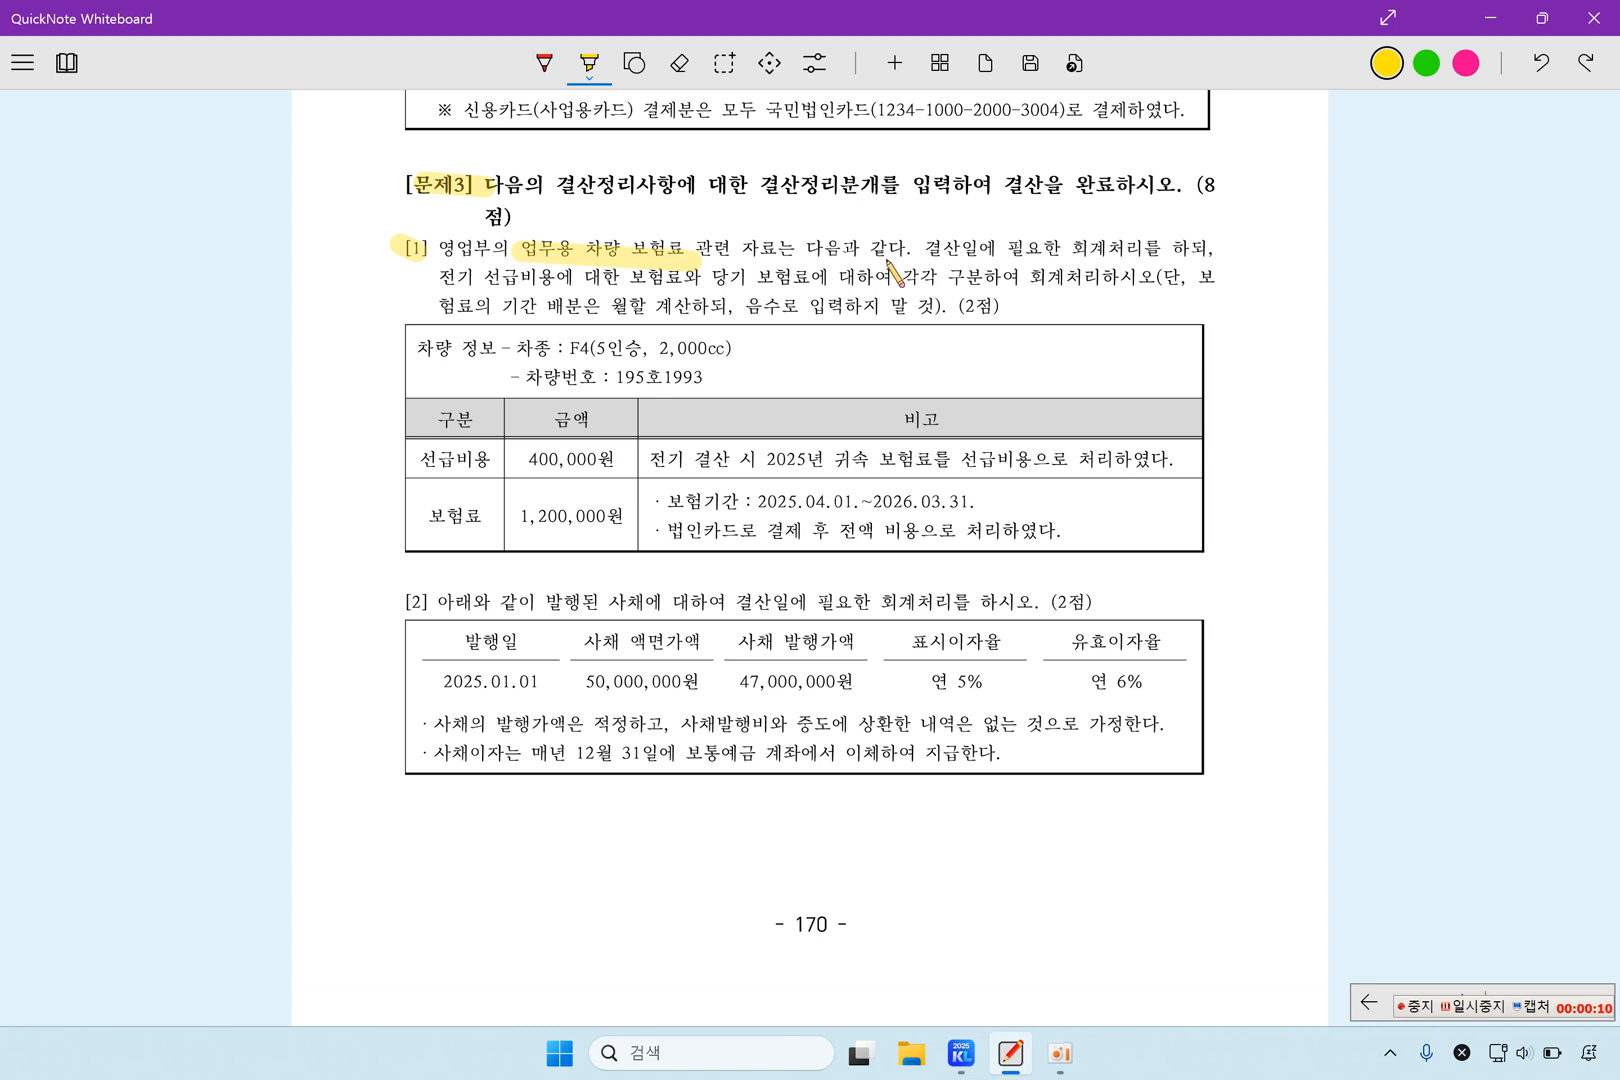
Highlight the key phrases in question [1]'s instructions: 결산일에 필요한 회계처리를, 전기 선급비용, 당기 보험료에 대하여 and 월할 계산.
drag(930, 258, 1172, 258)
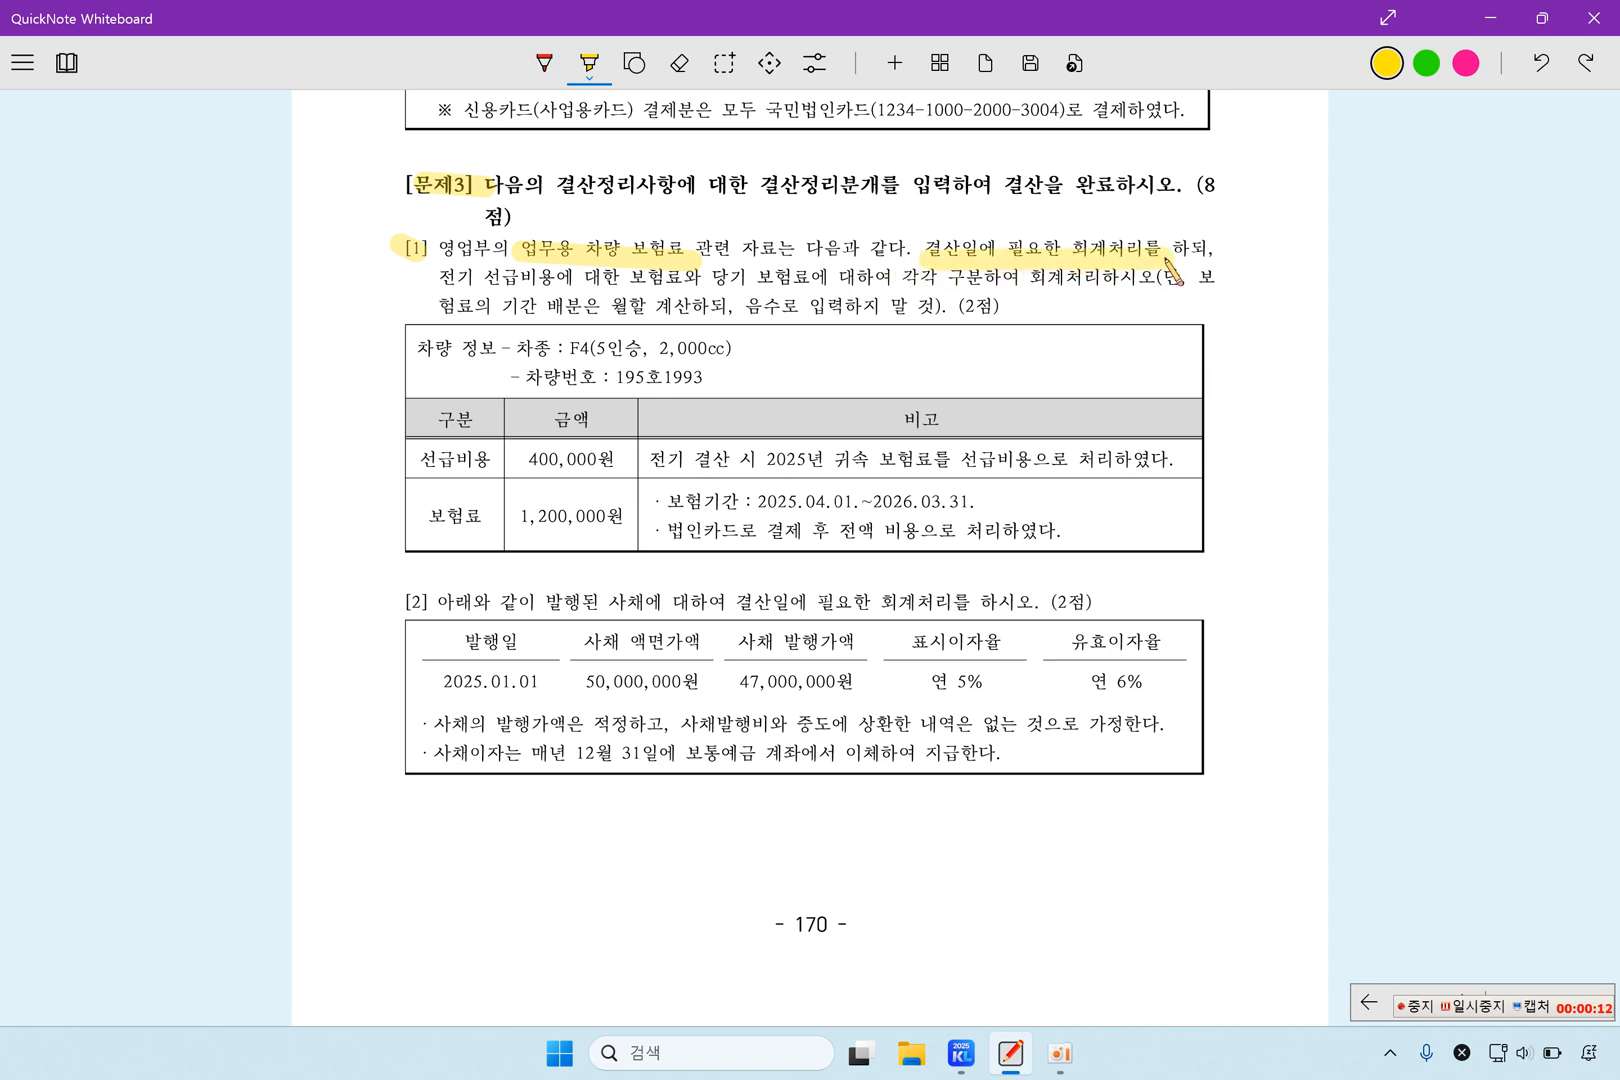
drag(432, 280, 546, 280)
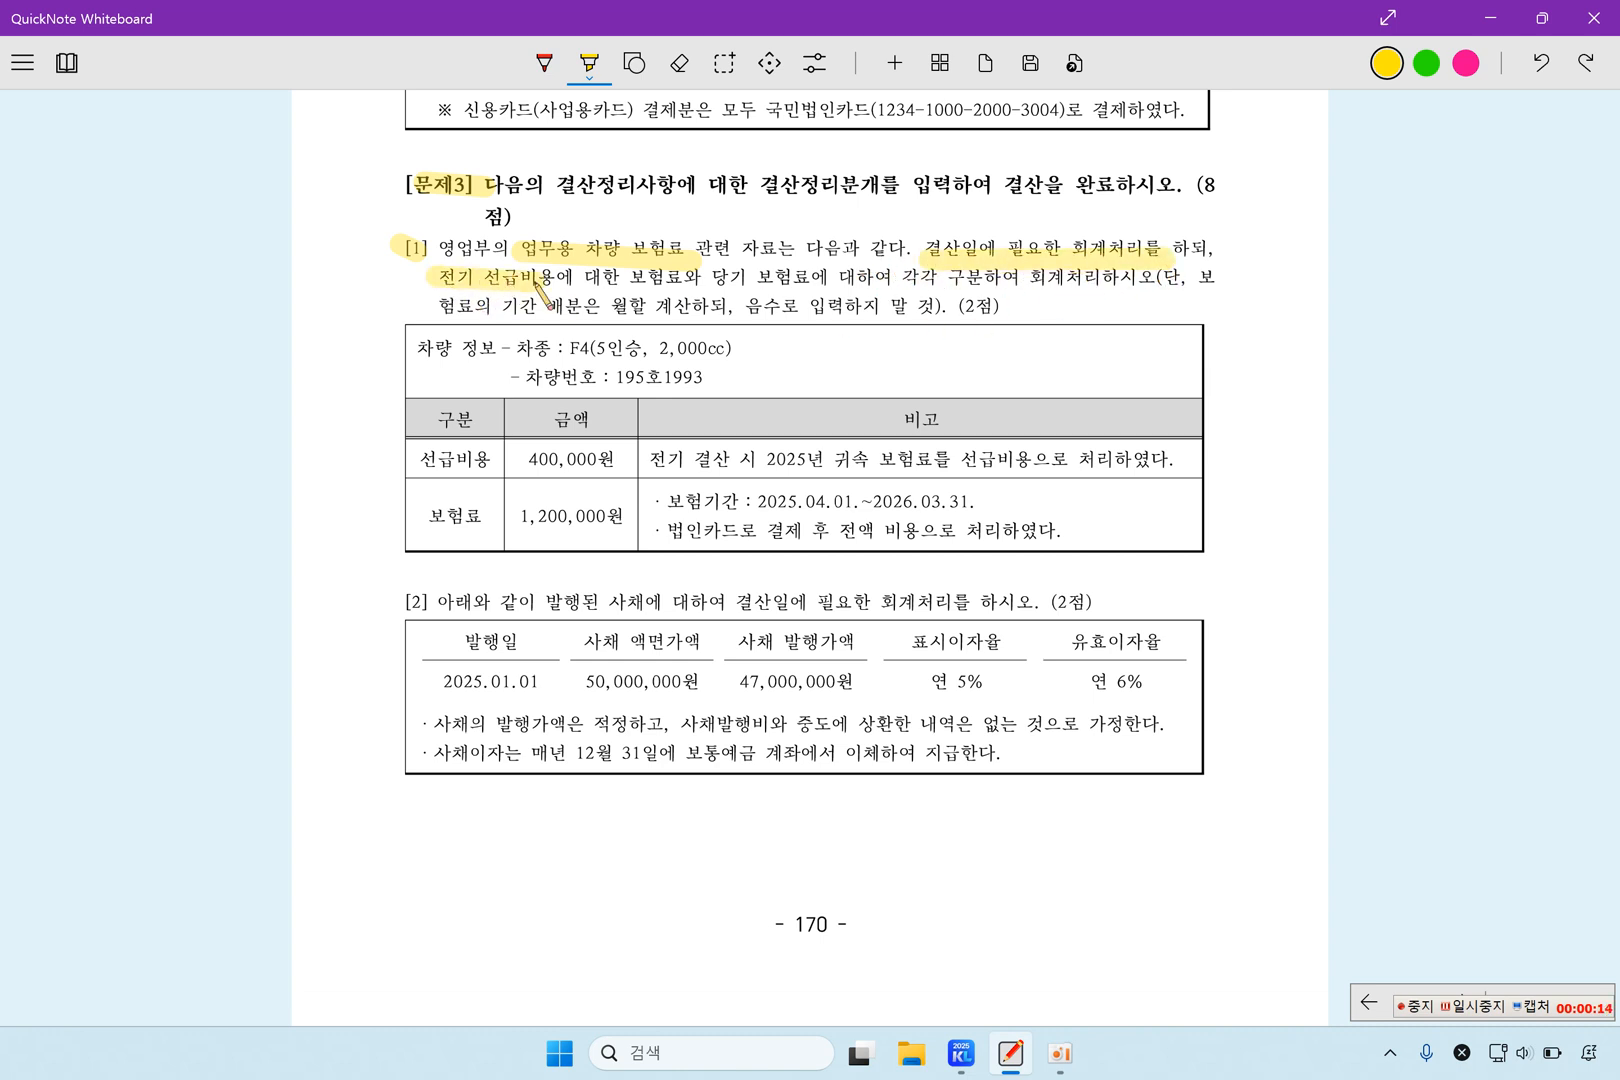
drag(712, 278, 884, 278)
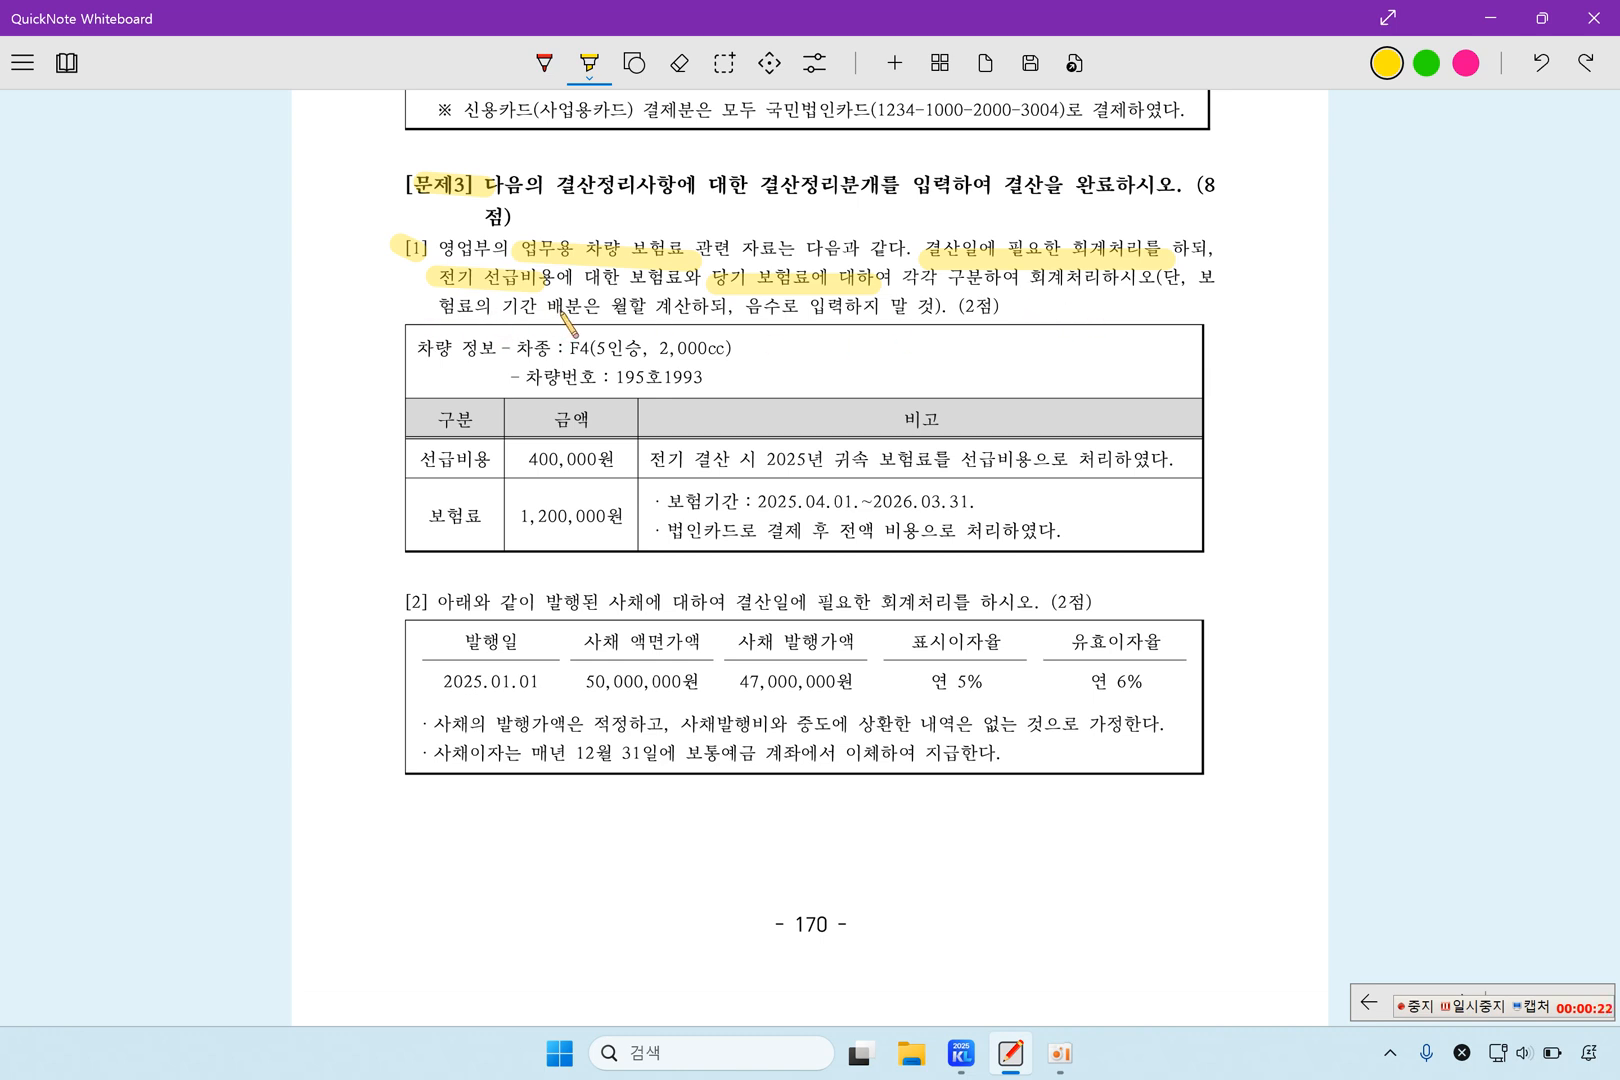
drag(609, 305, 683, 305)
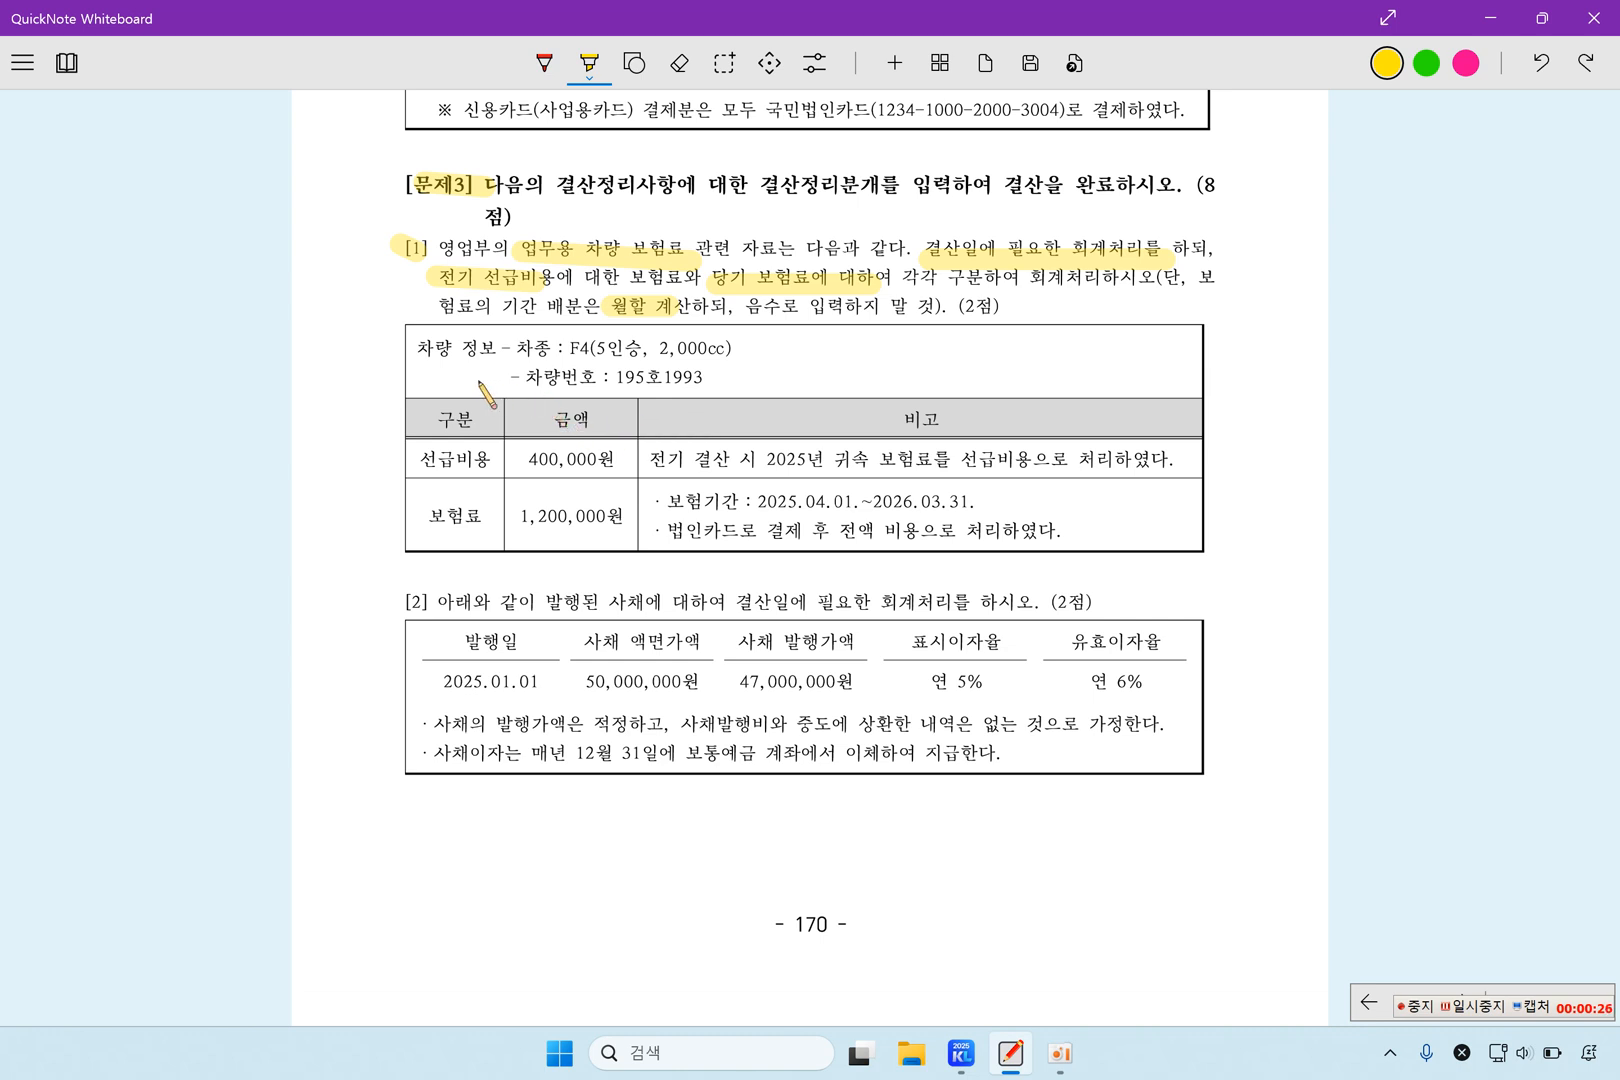
Highlight the 선급비용 row of question [1]'s table, including 400,000원, 전기 결산, 2025년 귀속 보험료 and 선급비용으로.
drag(650, 459, 1045, 466)
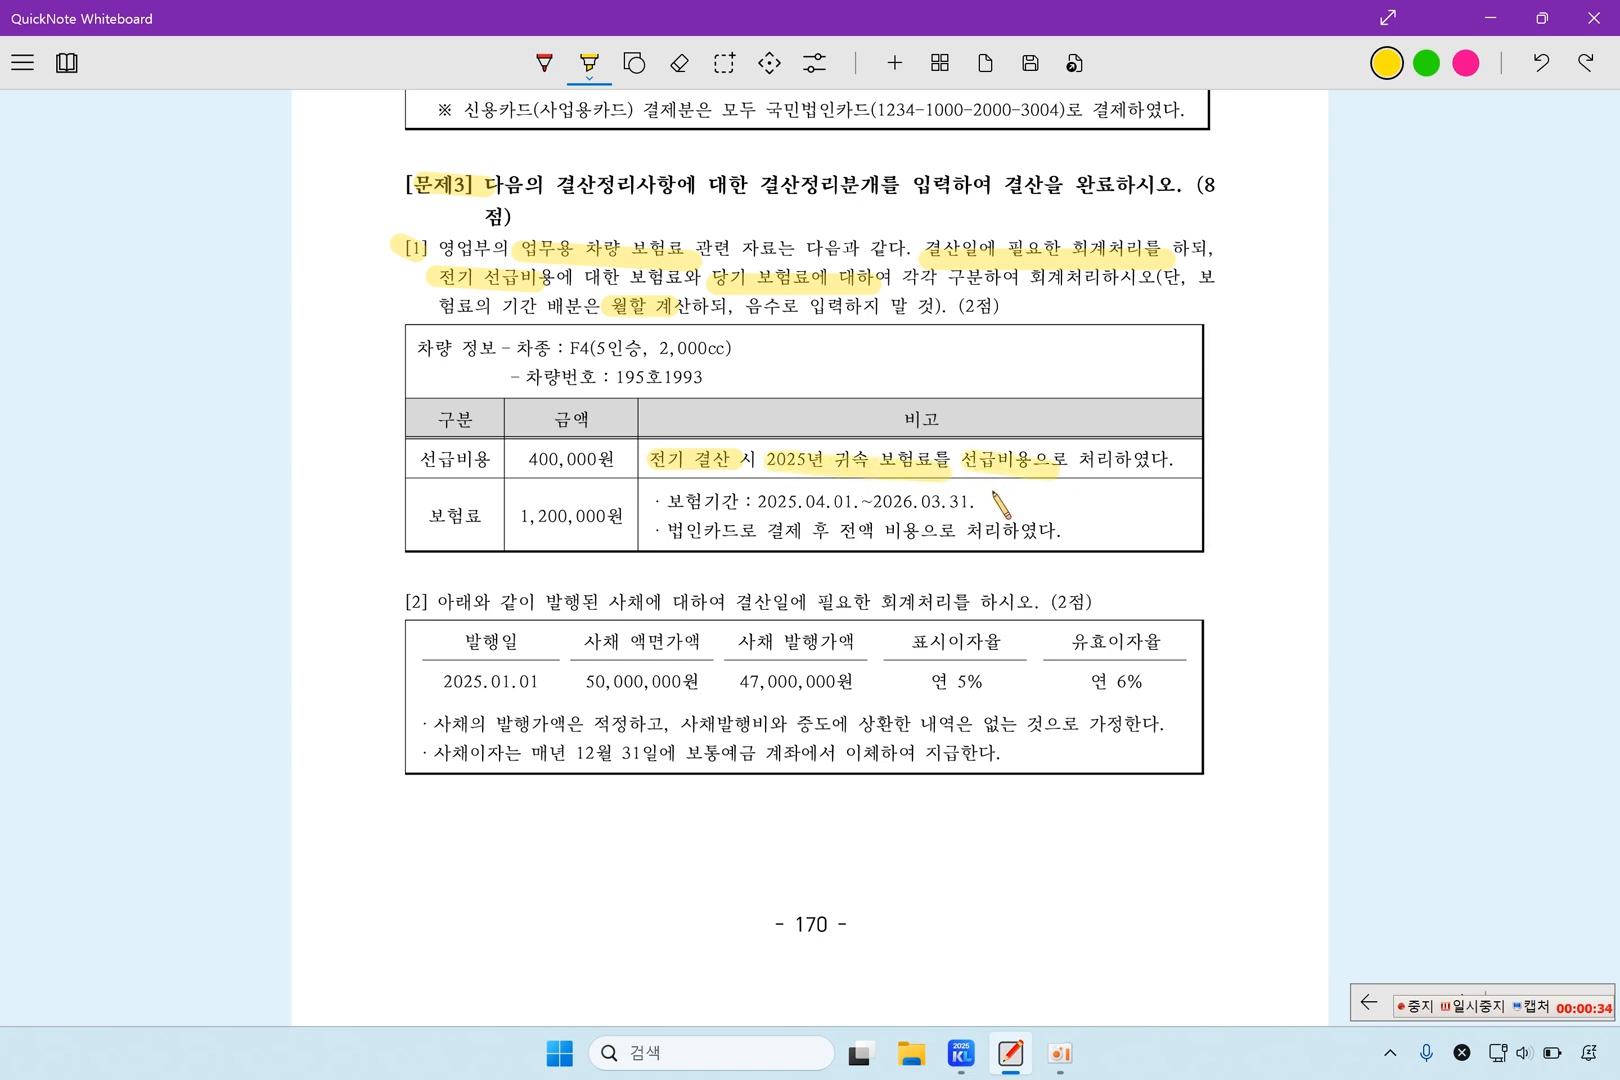
click(1482, 995)
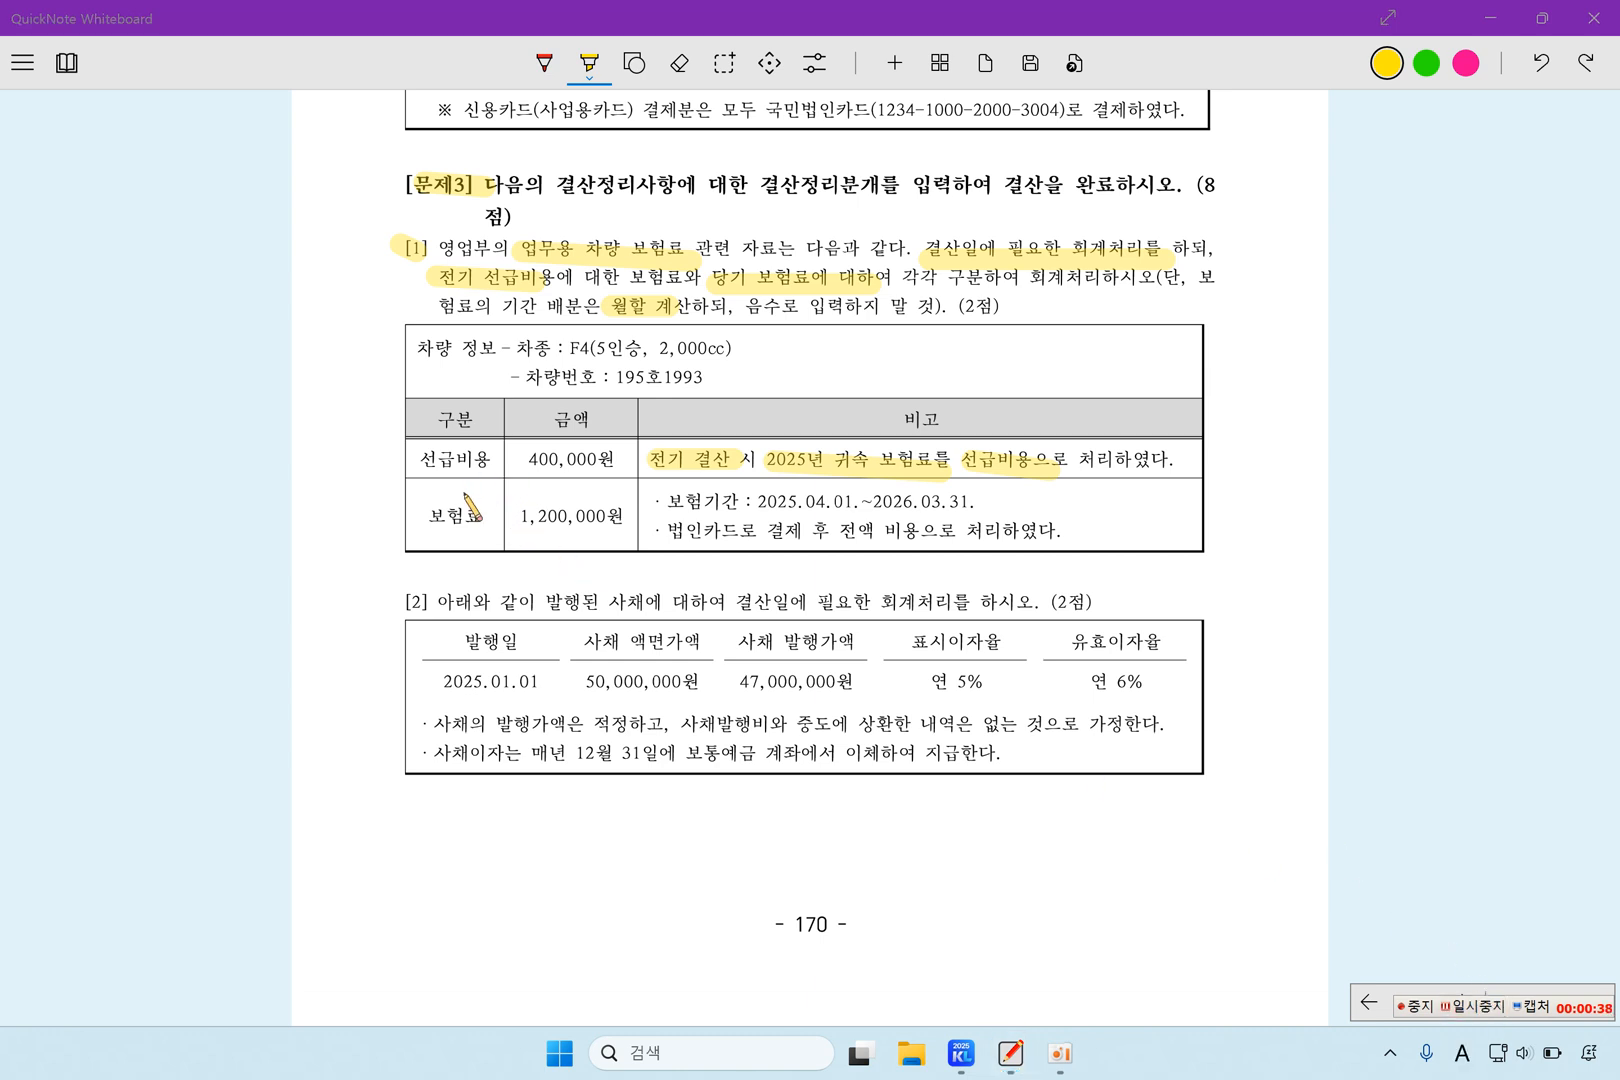
drag(422, 458, 605, 461)
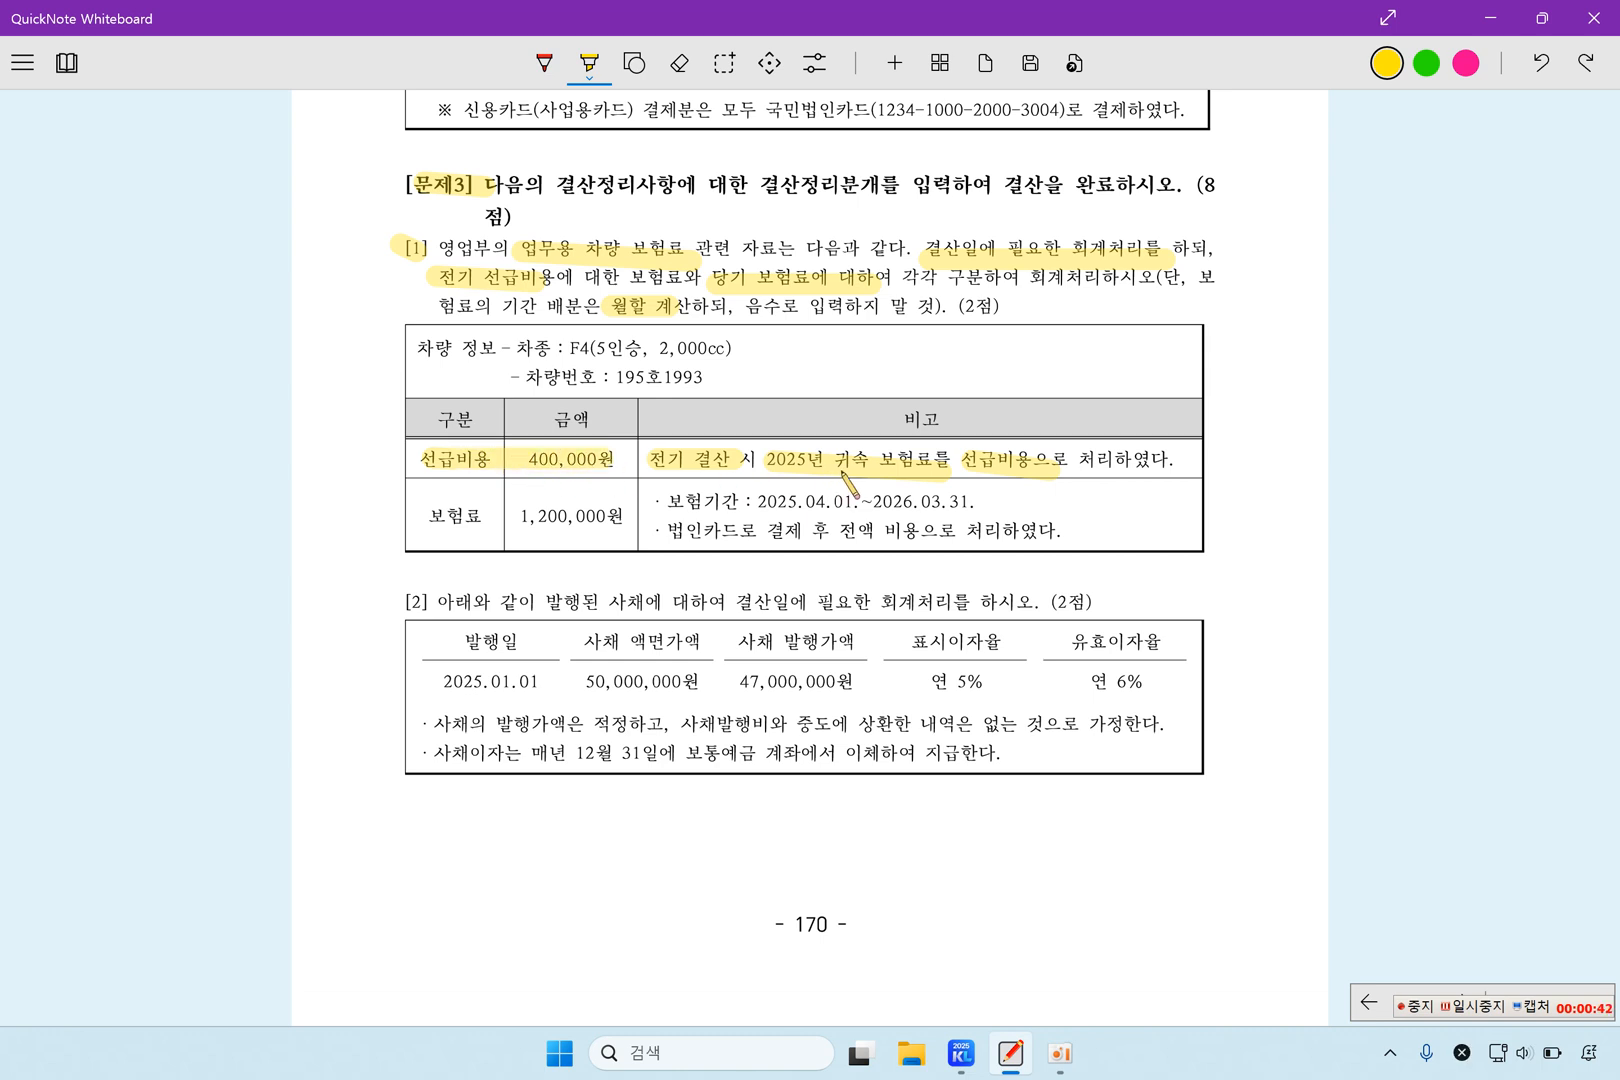
drag(771, 455, 940, 458)
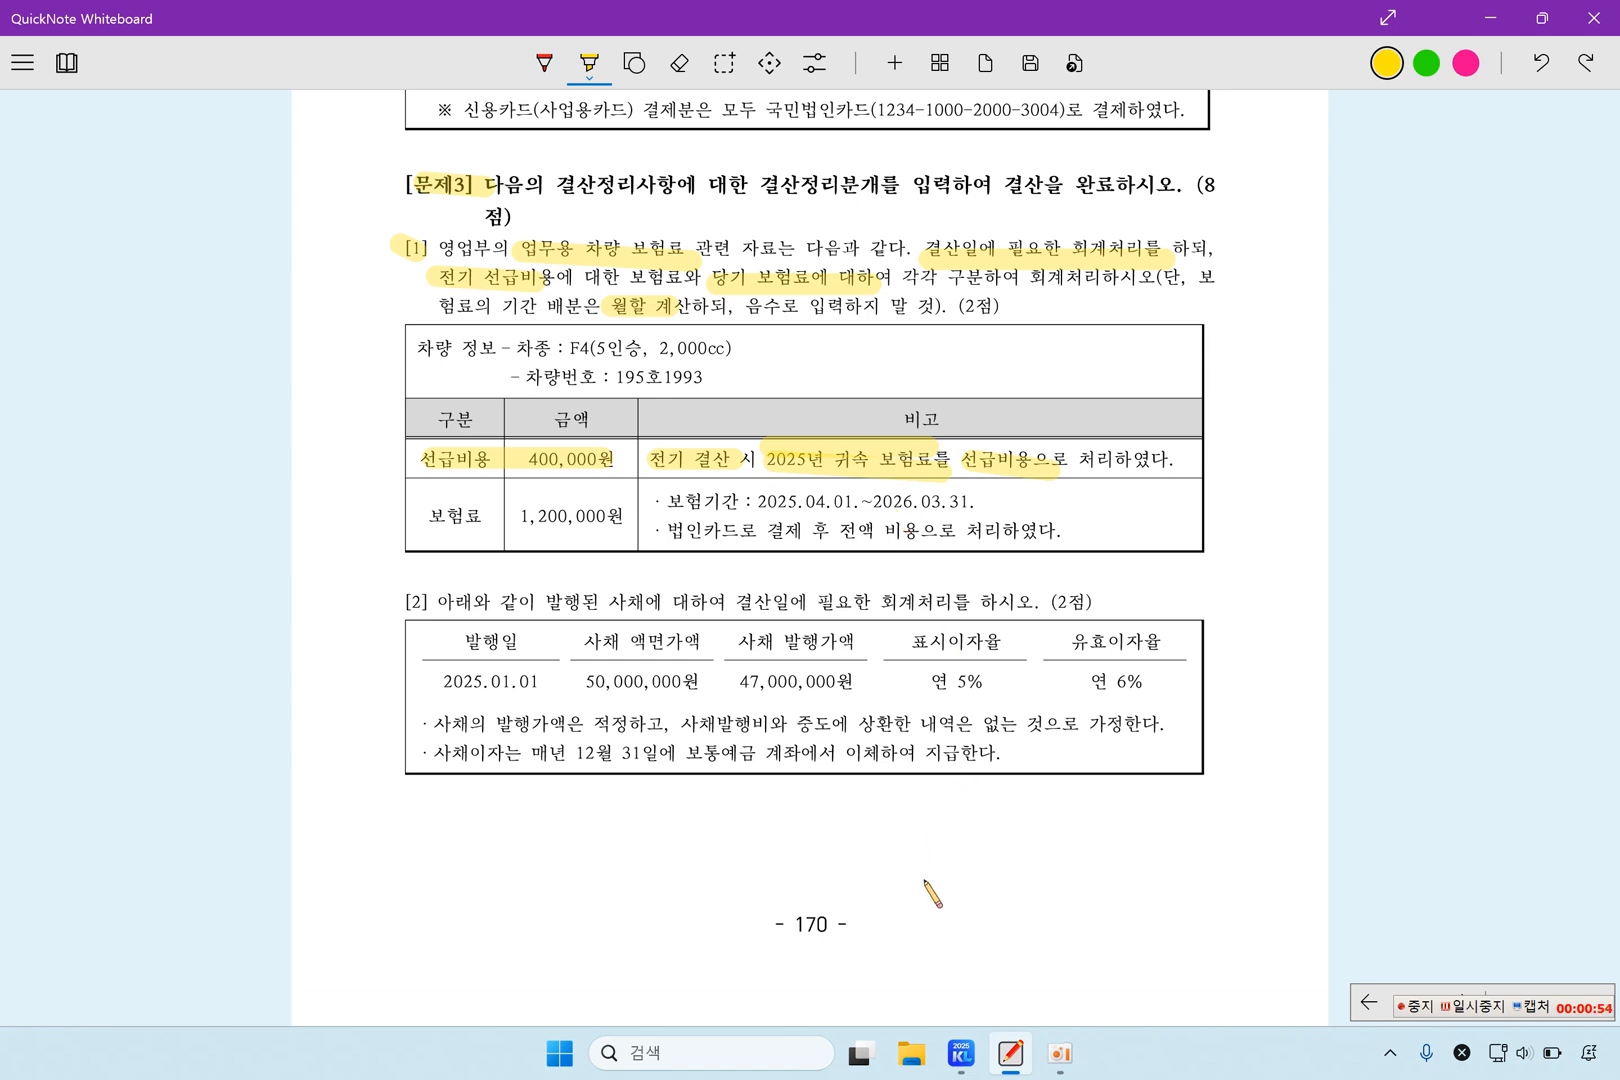
Switch to 케이렙 and open 일반전표입력 in 회계관리 for December 31, 2025.
click(961, 1053)
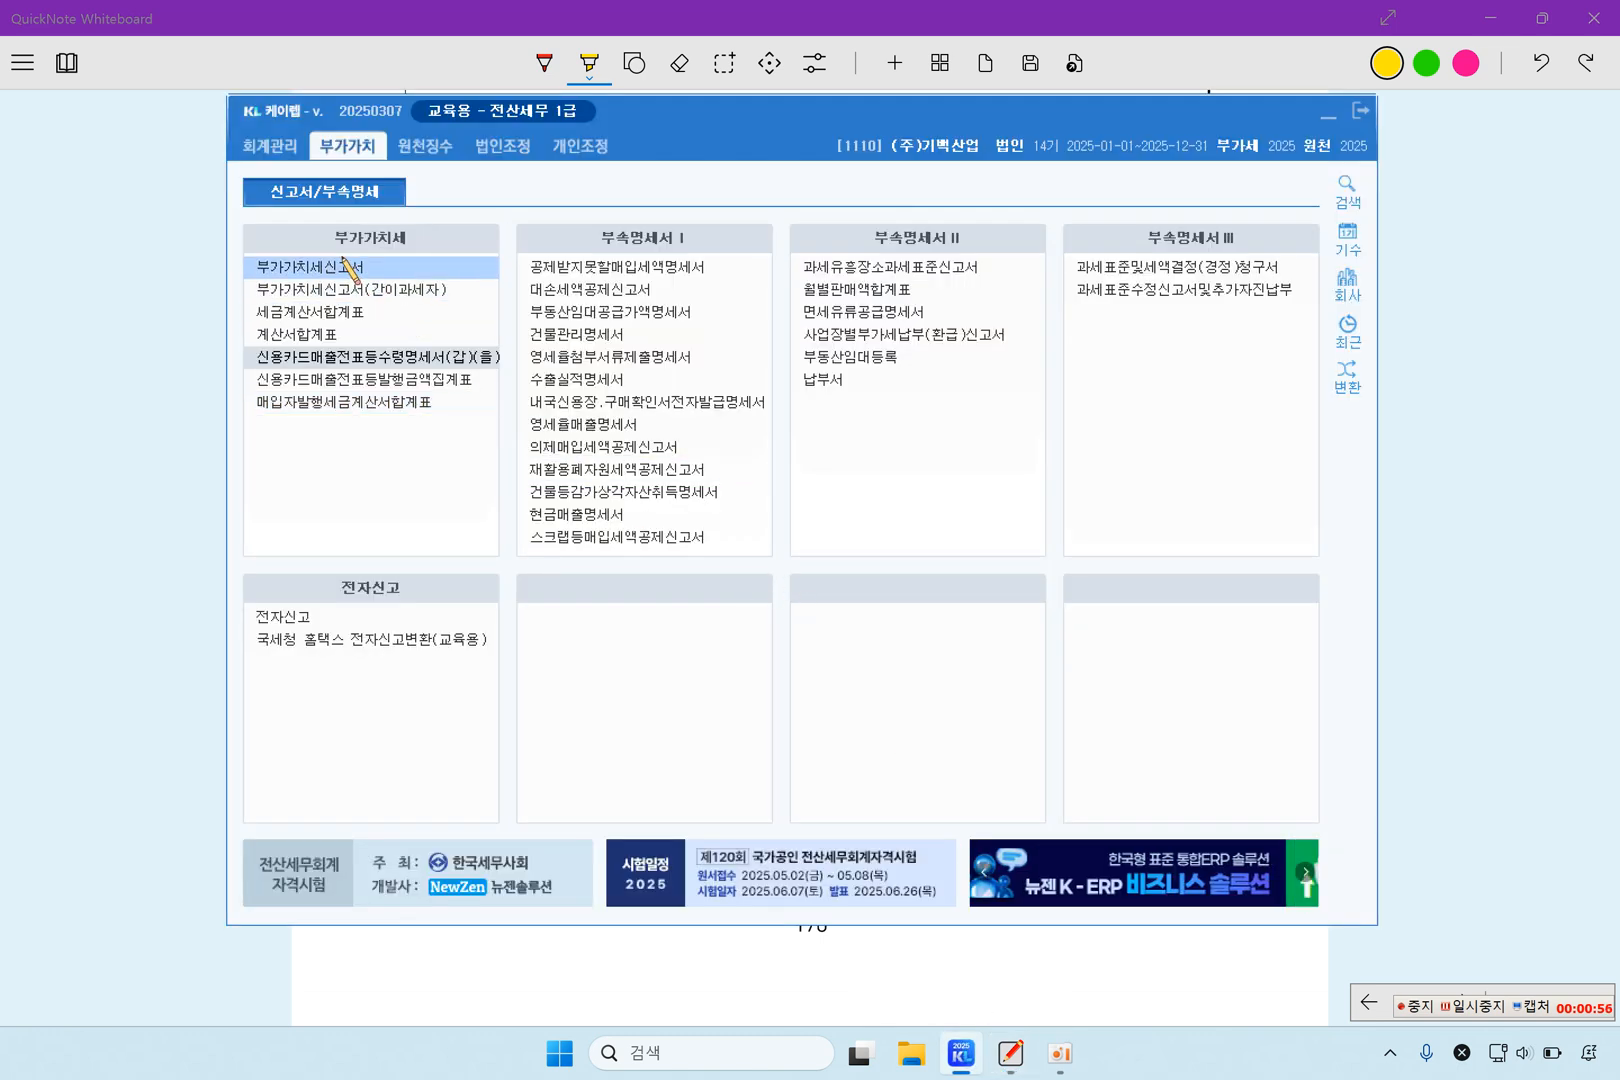
click(270, 145)
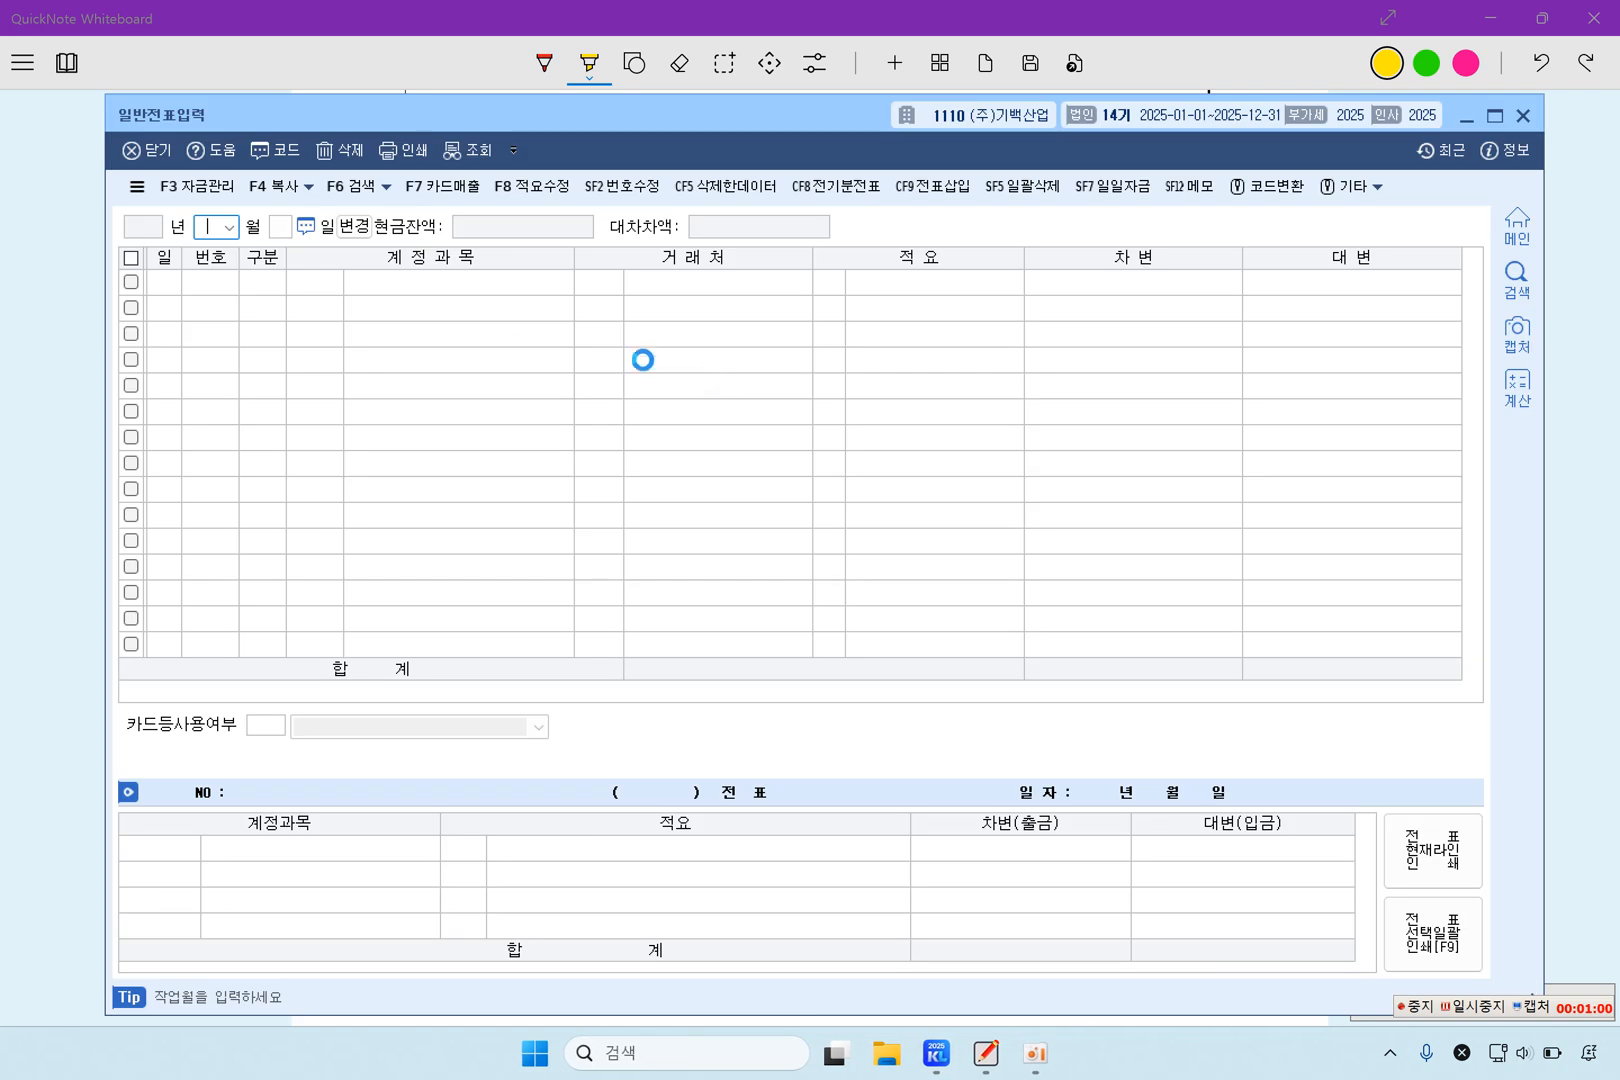
text(1231)
key(Return)
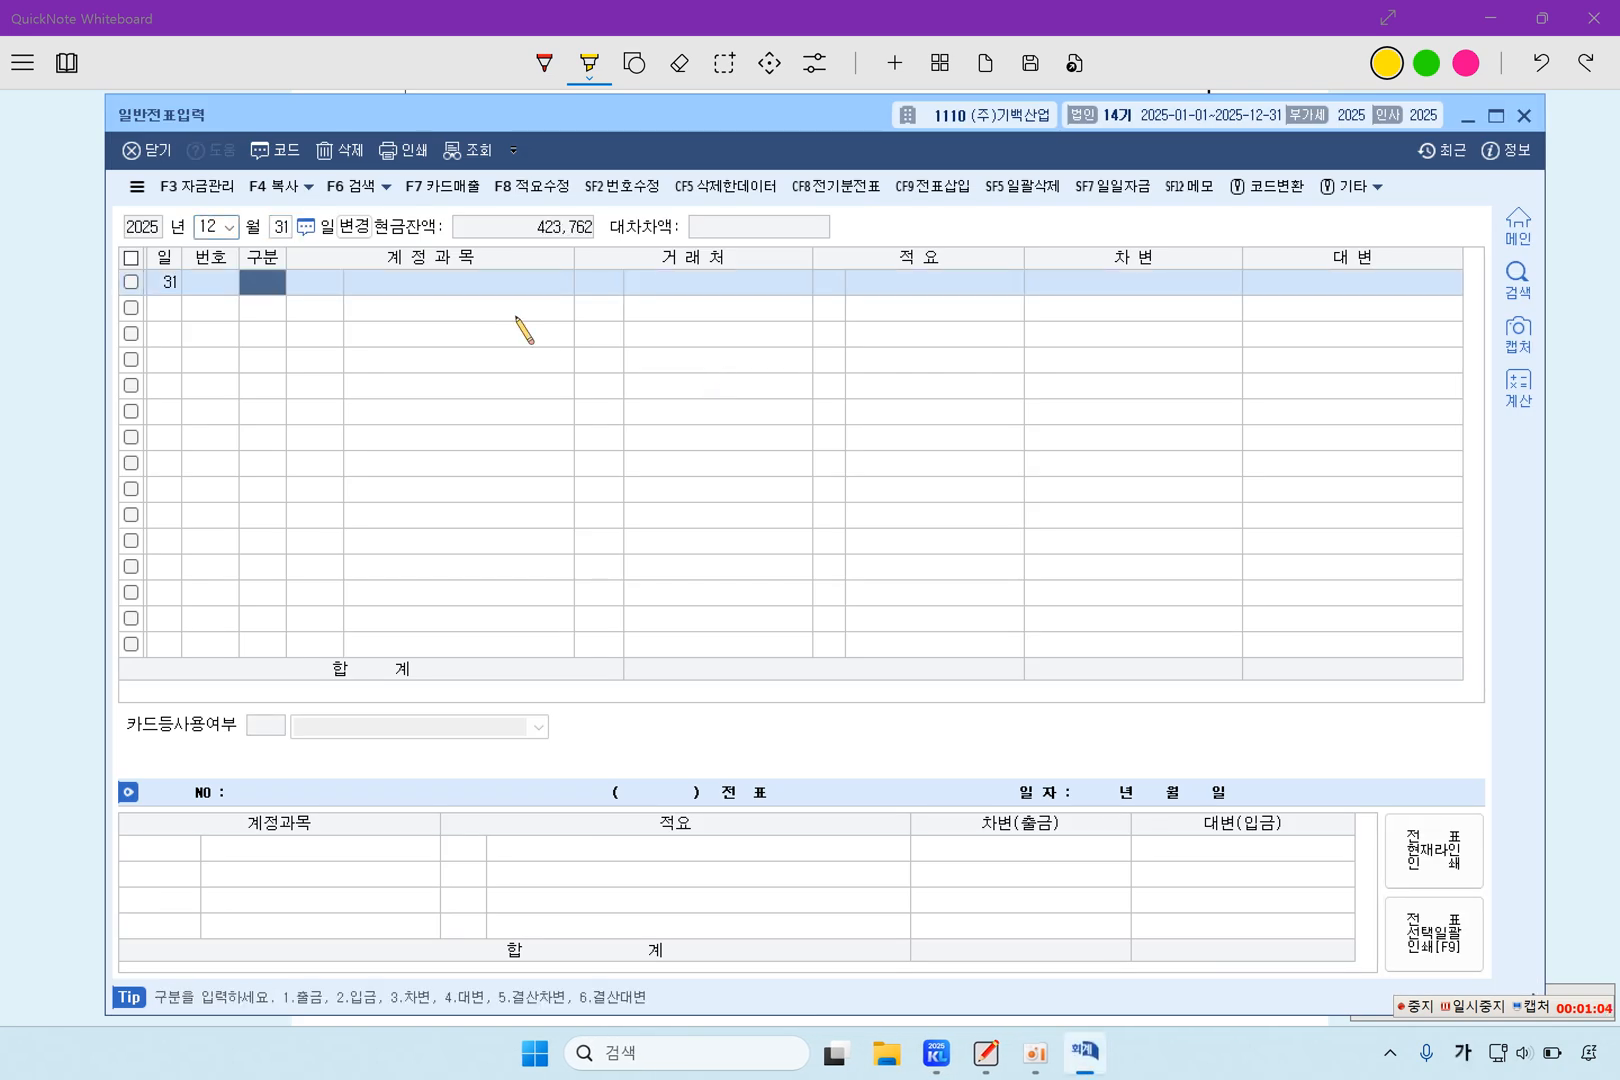
Enter a debit (차변) line for account 0821 보험료 (판매관리비) with an amount of 400,000.
text(3)
key(Return)
key(F2)
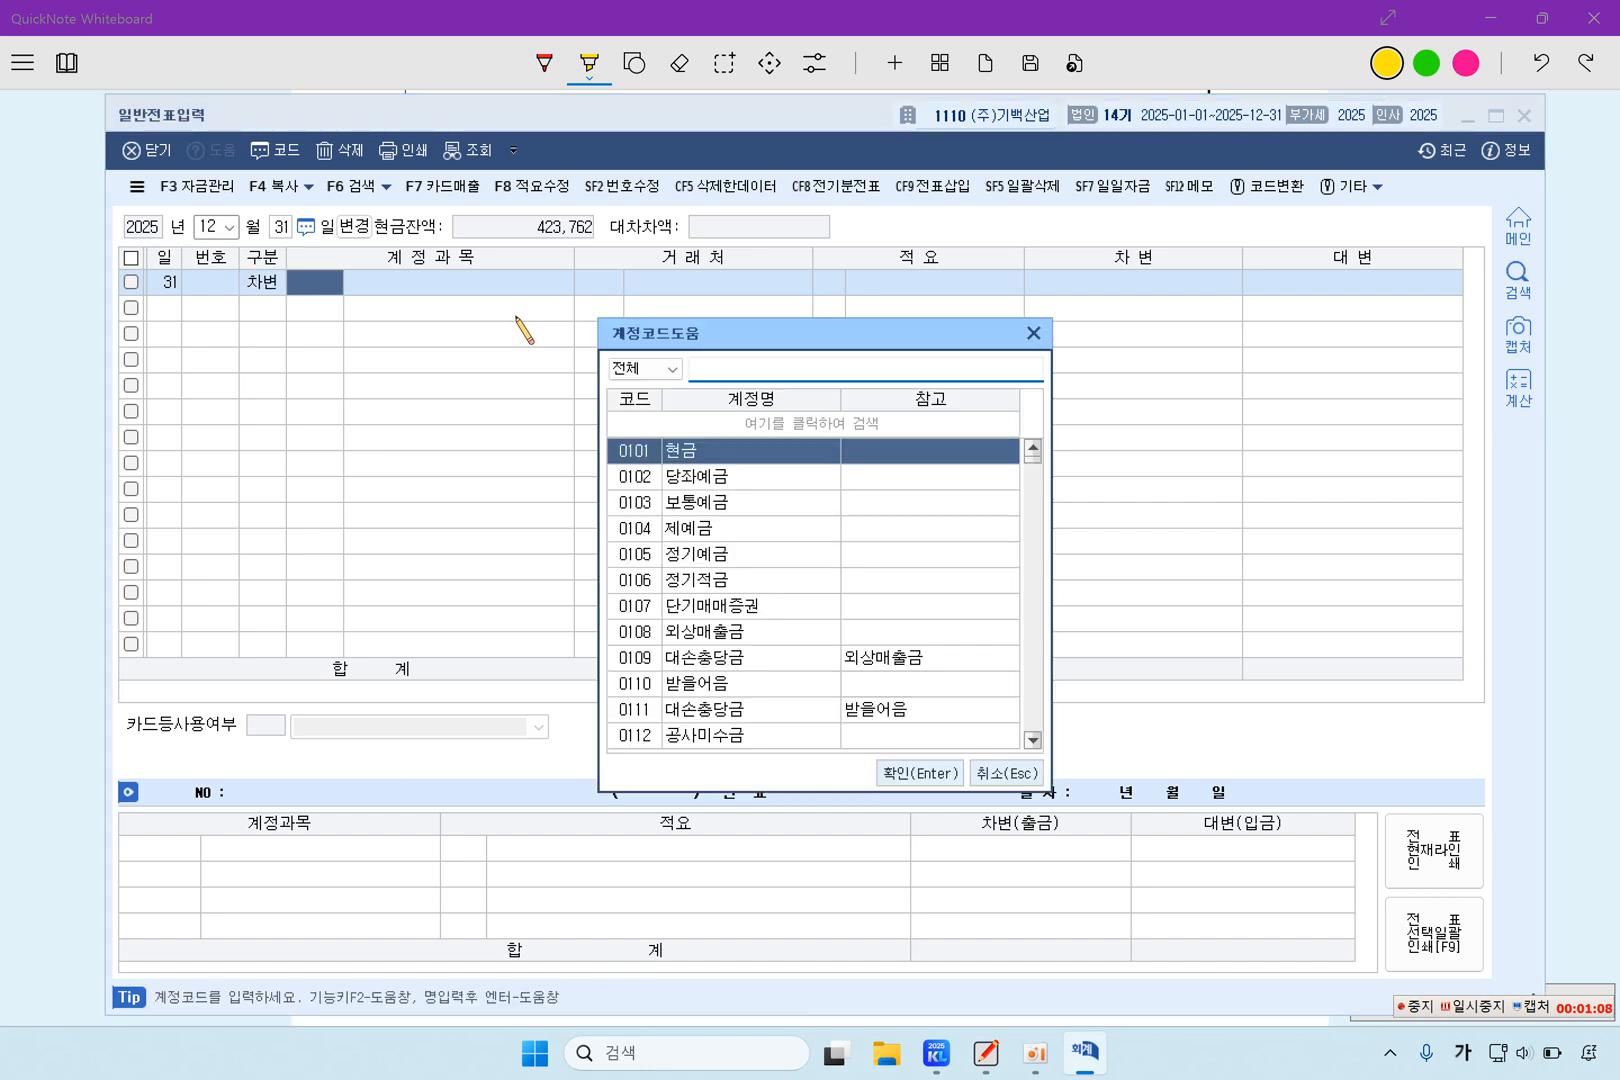
text(보험료)
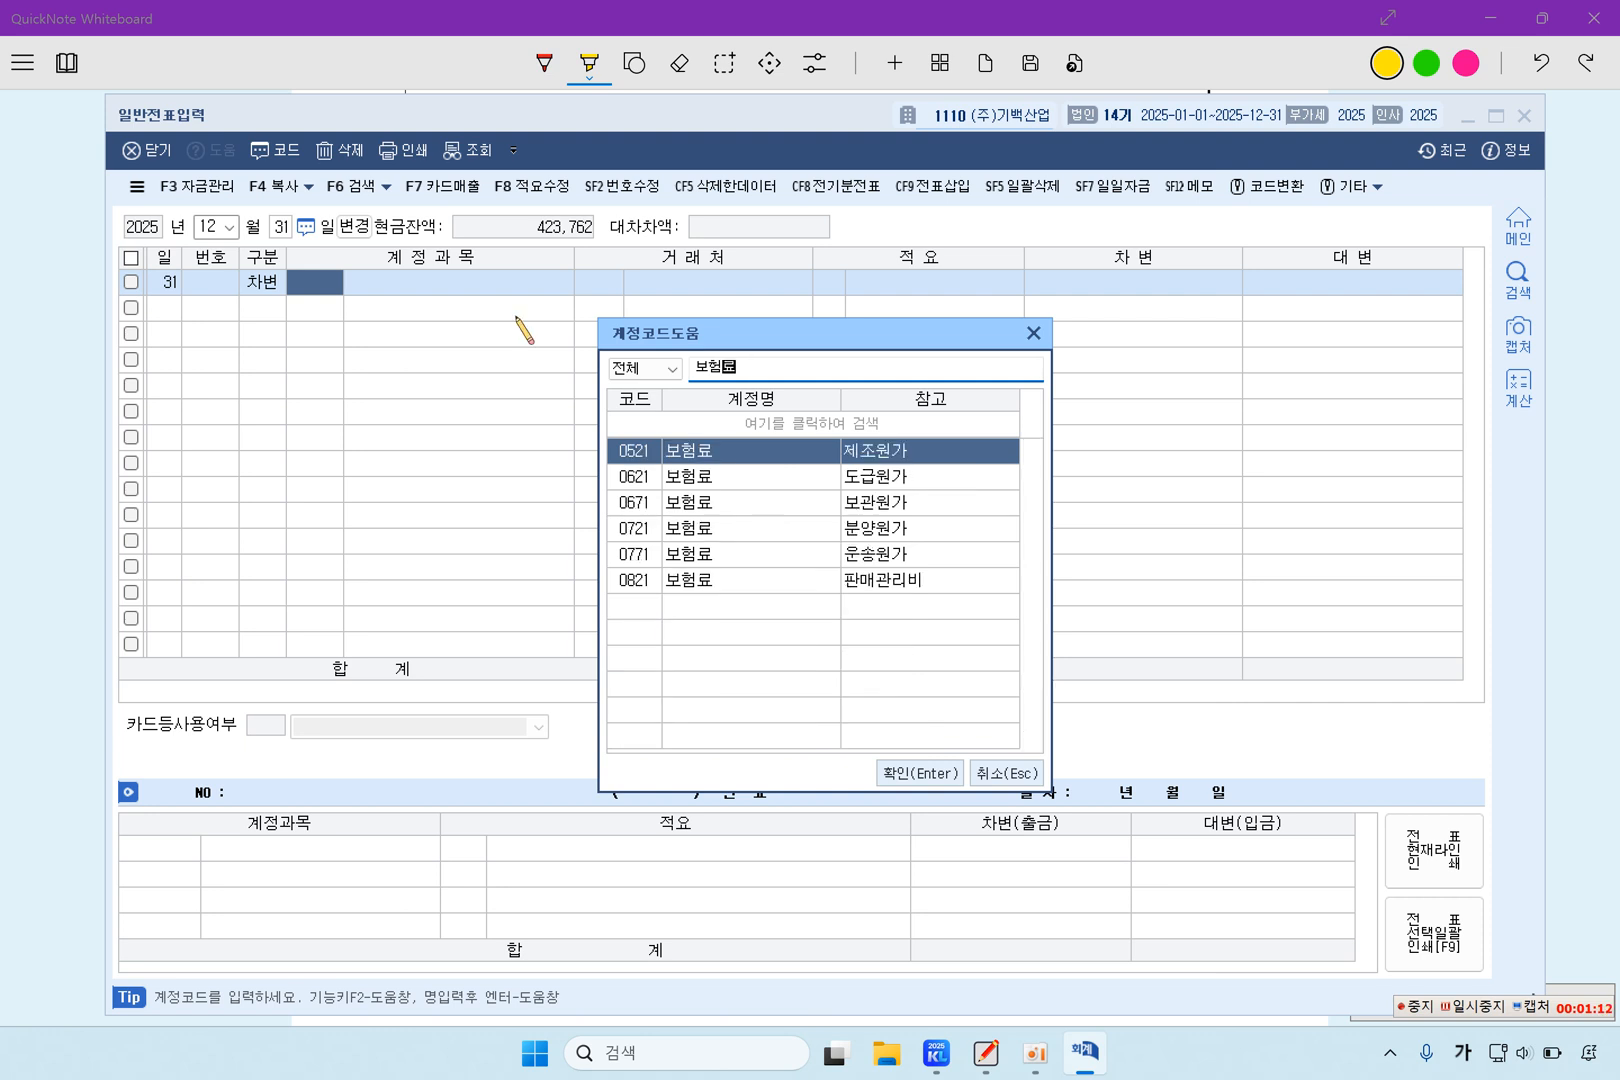
key(Down)
key(Down)
key(Down)
key(Down)
key(Down)
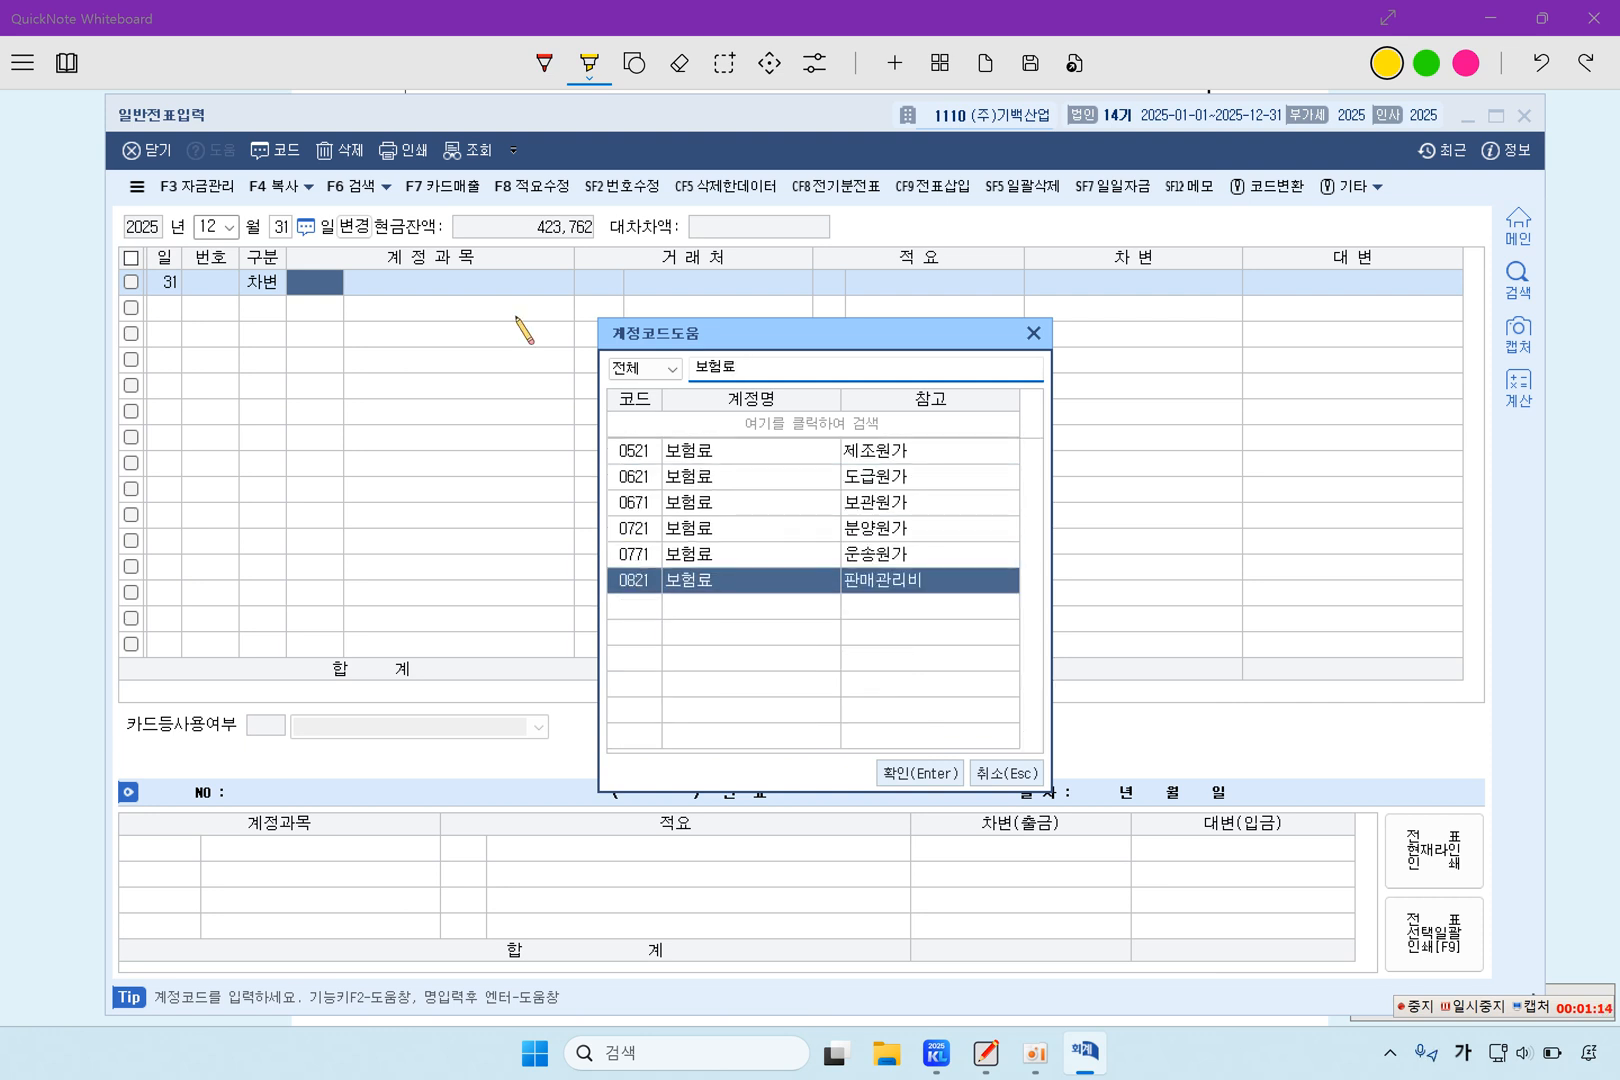
key(Return)
key(Return)
key(Return)
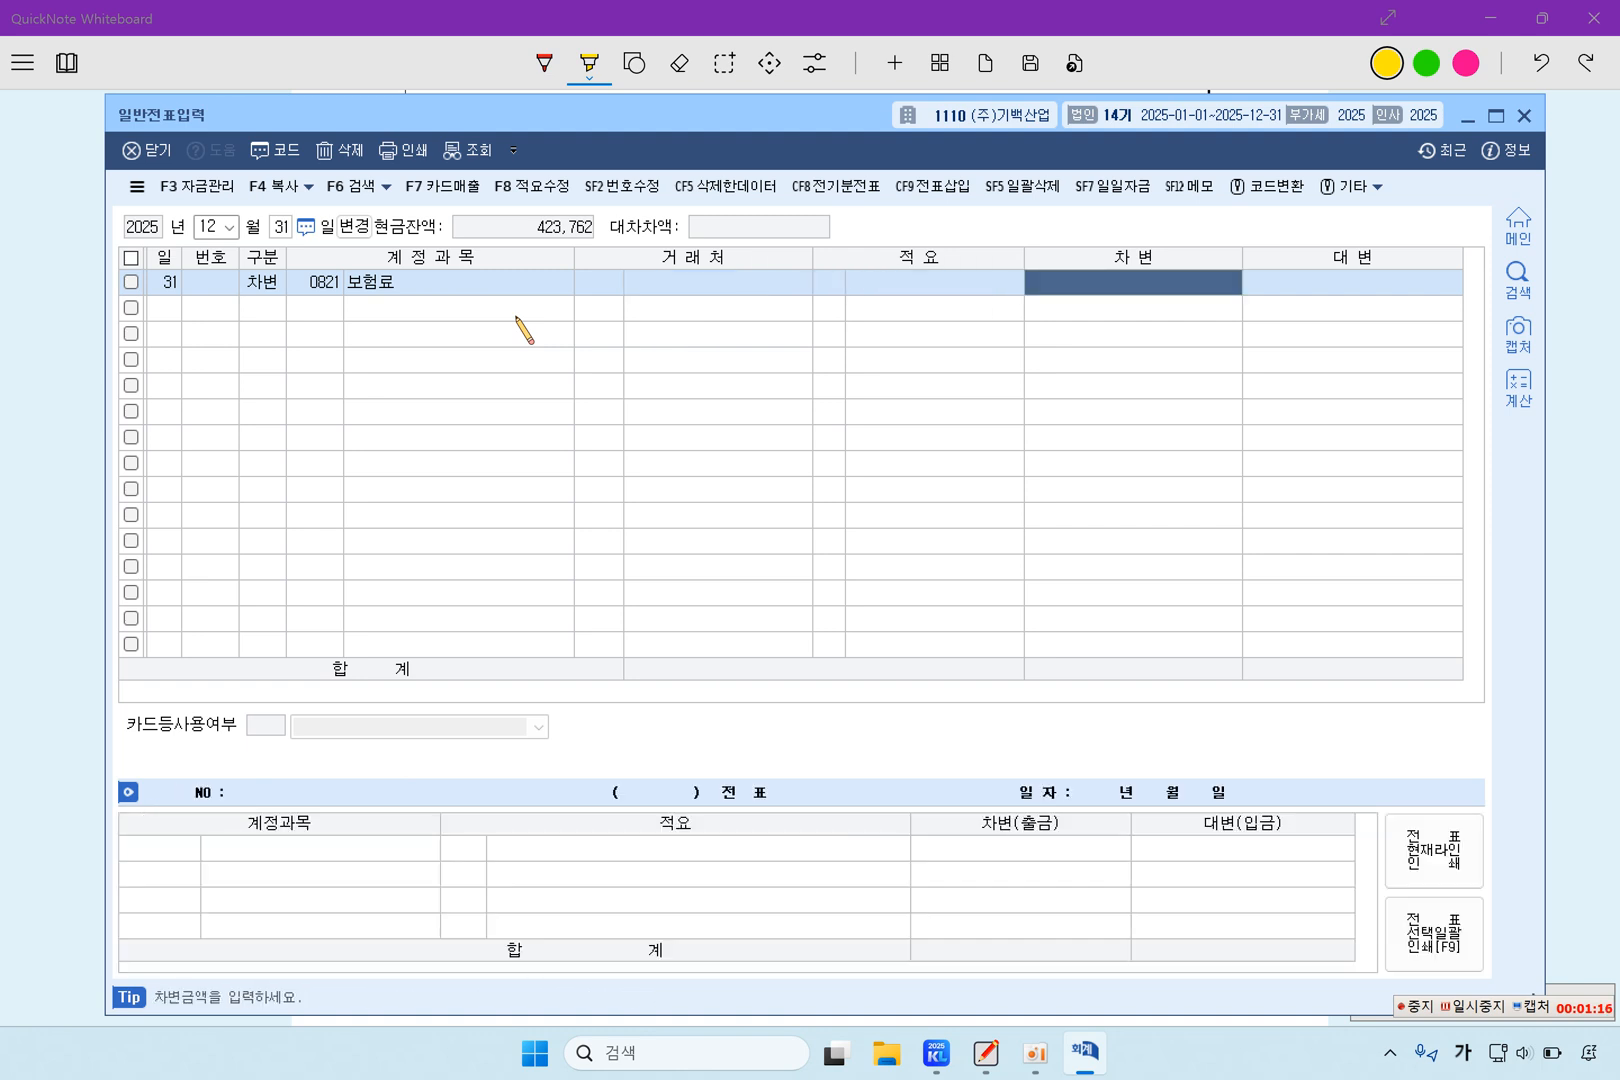
text(400,00)
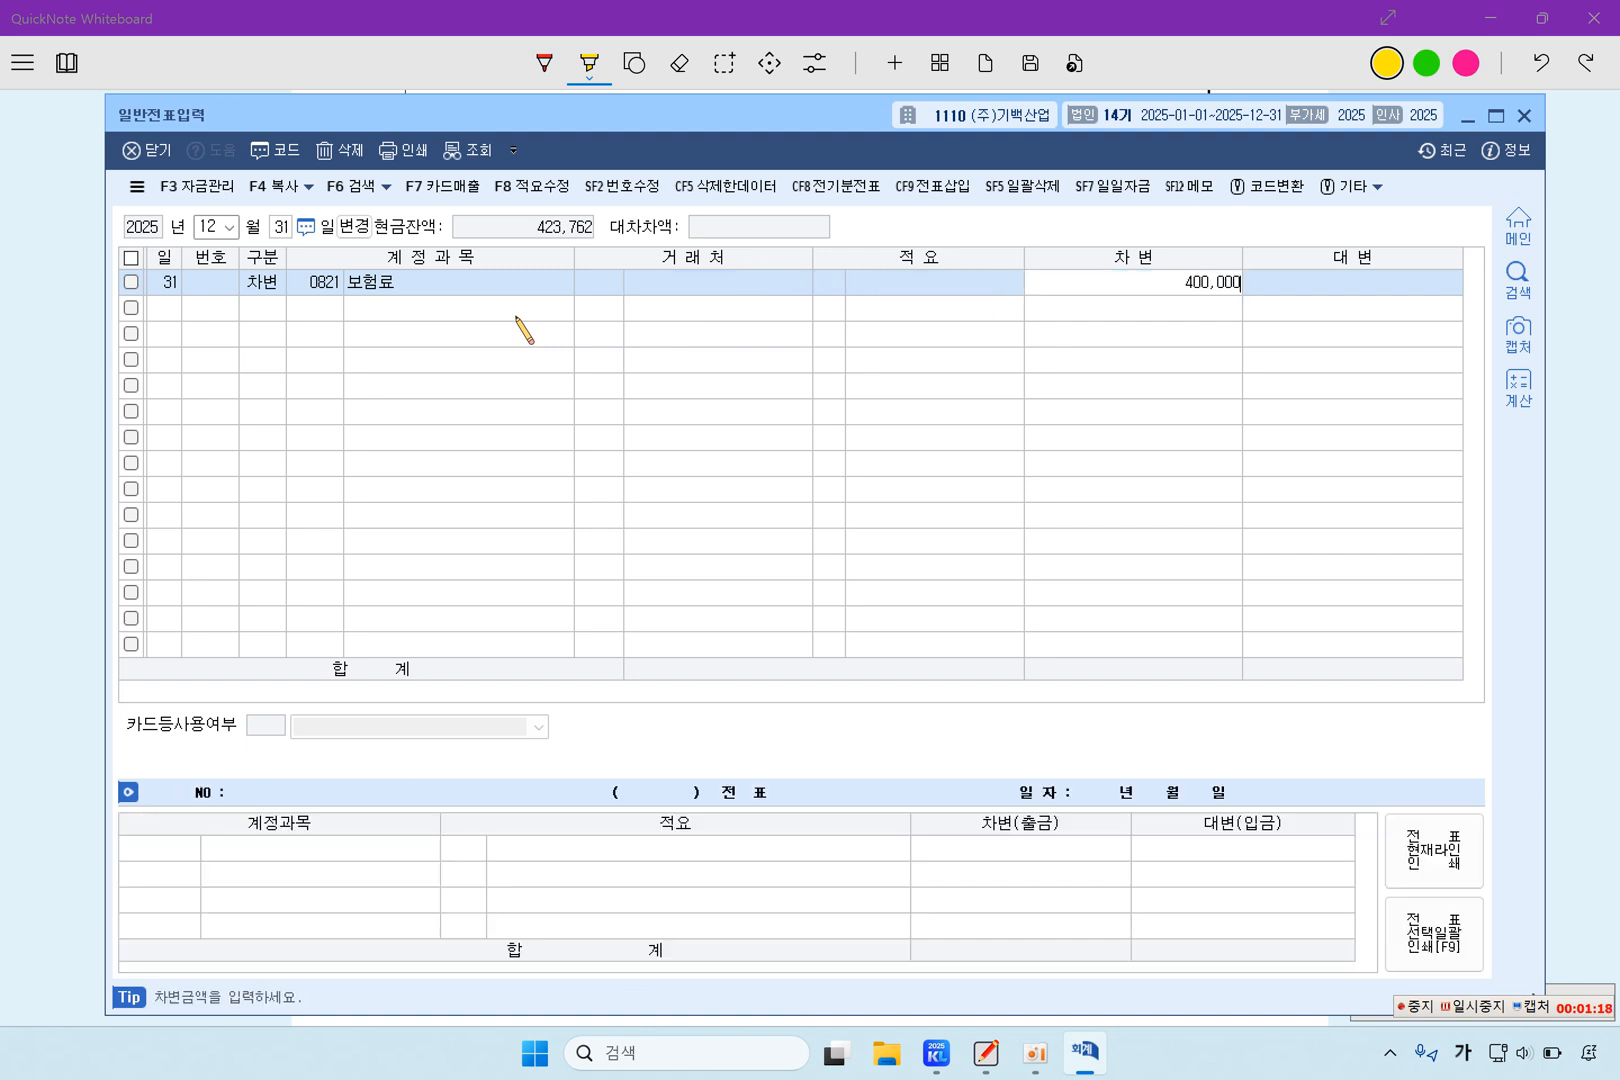
text(0)
key(Return)
Enter the matching credit (대변) line for account 0133 선급비용 with an amount of 400,000.
text(4ㅅ선급비용)
key(Return)
key(Return)
key(Return)
key(Return)
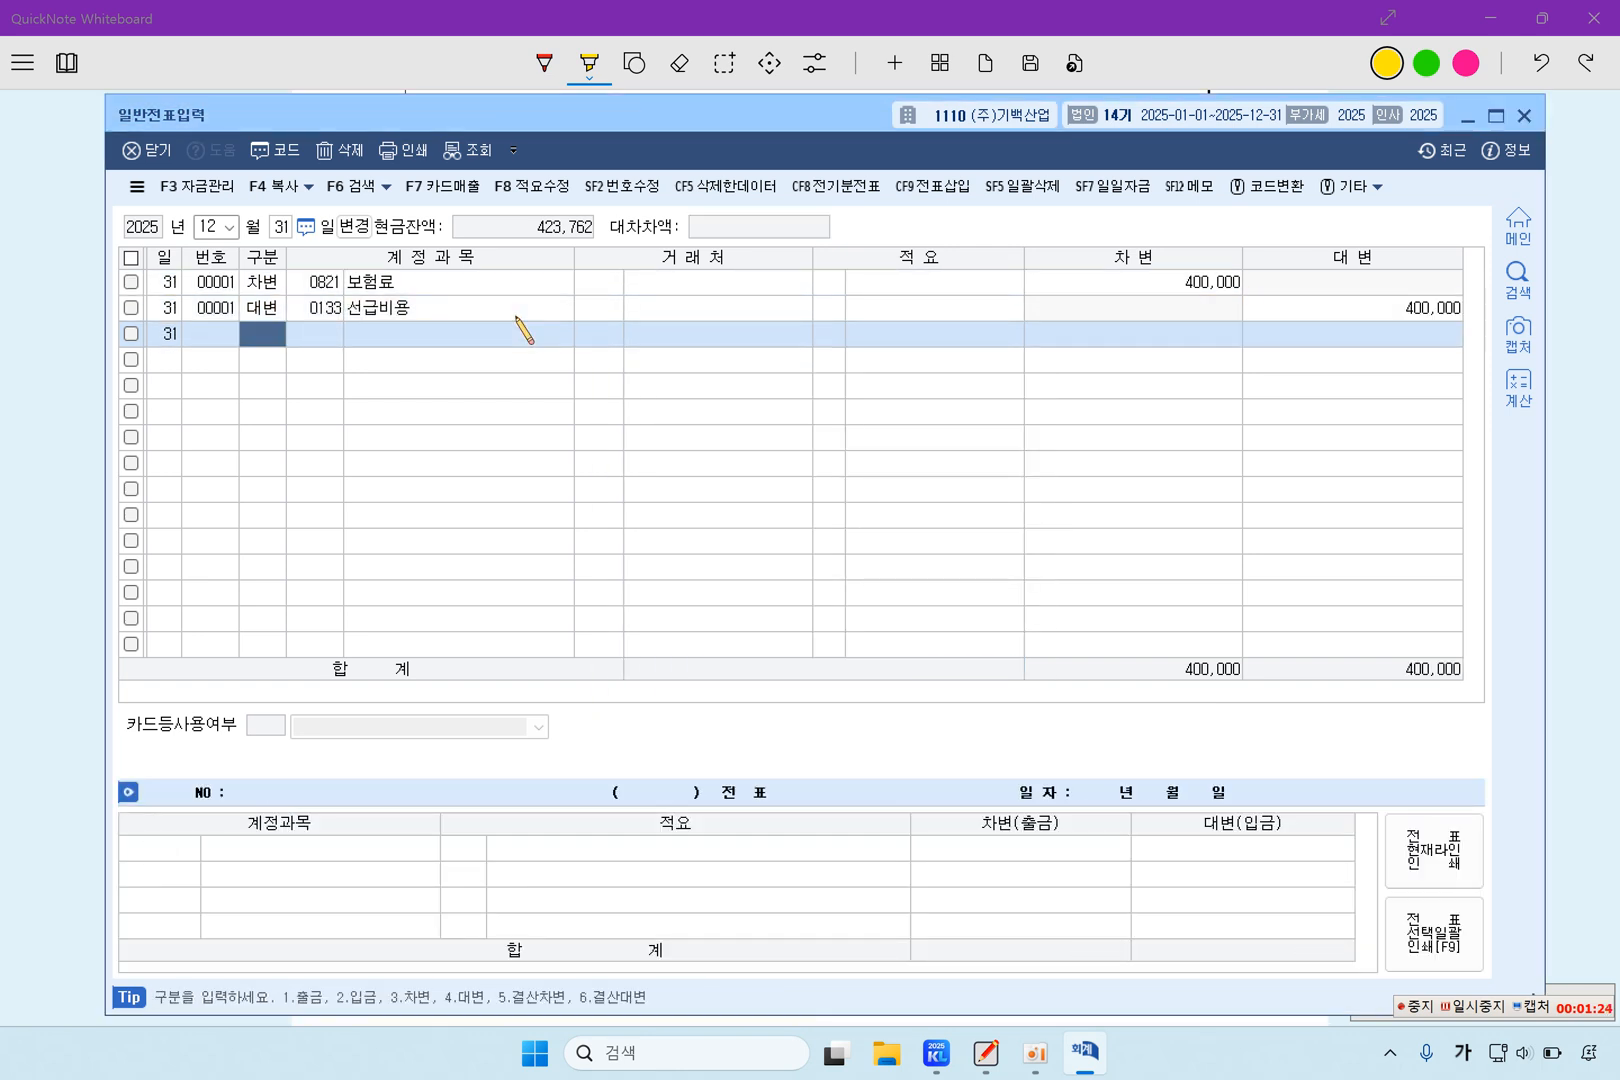
Switch to QuickNote Whiteboard and highlight the key details of the 보험료 row, plus 영업부의 in question [1]'s text.
click(94, 535)
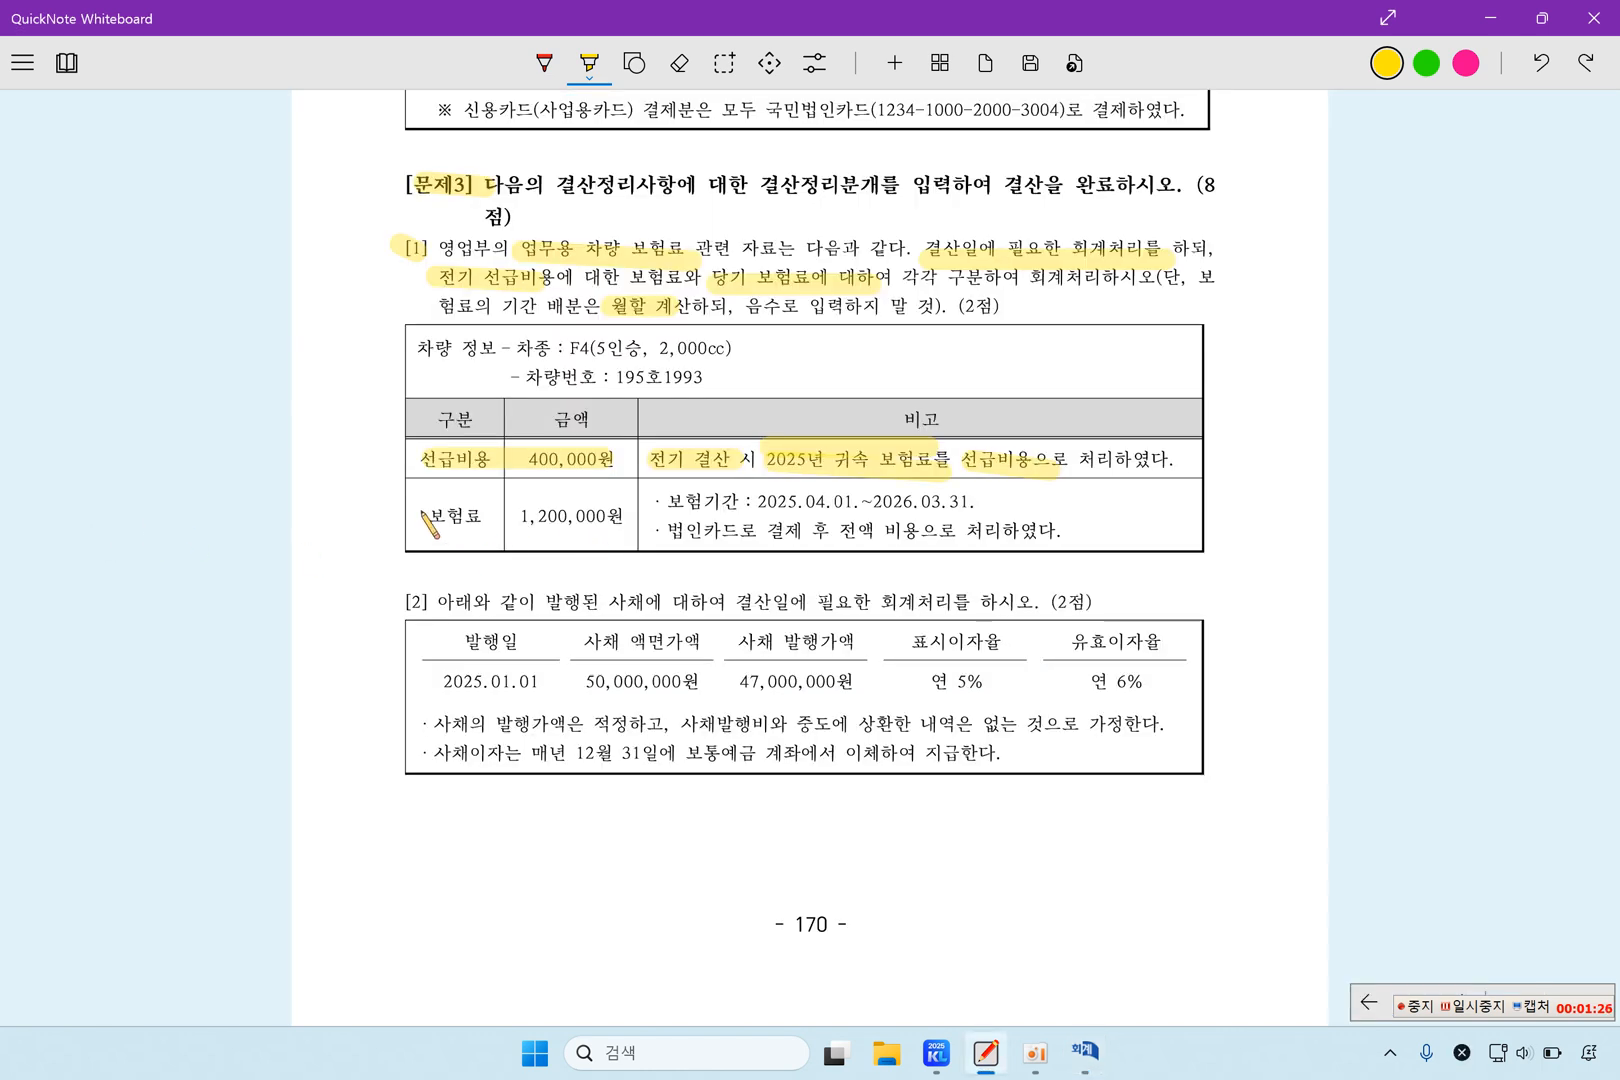
drag(430, 512, 624, 517)
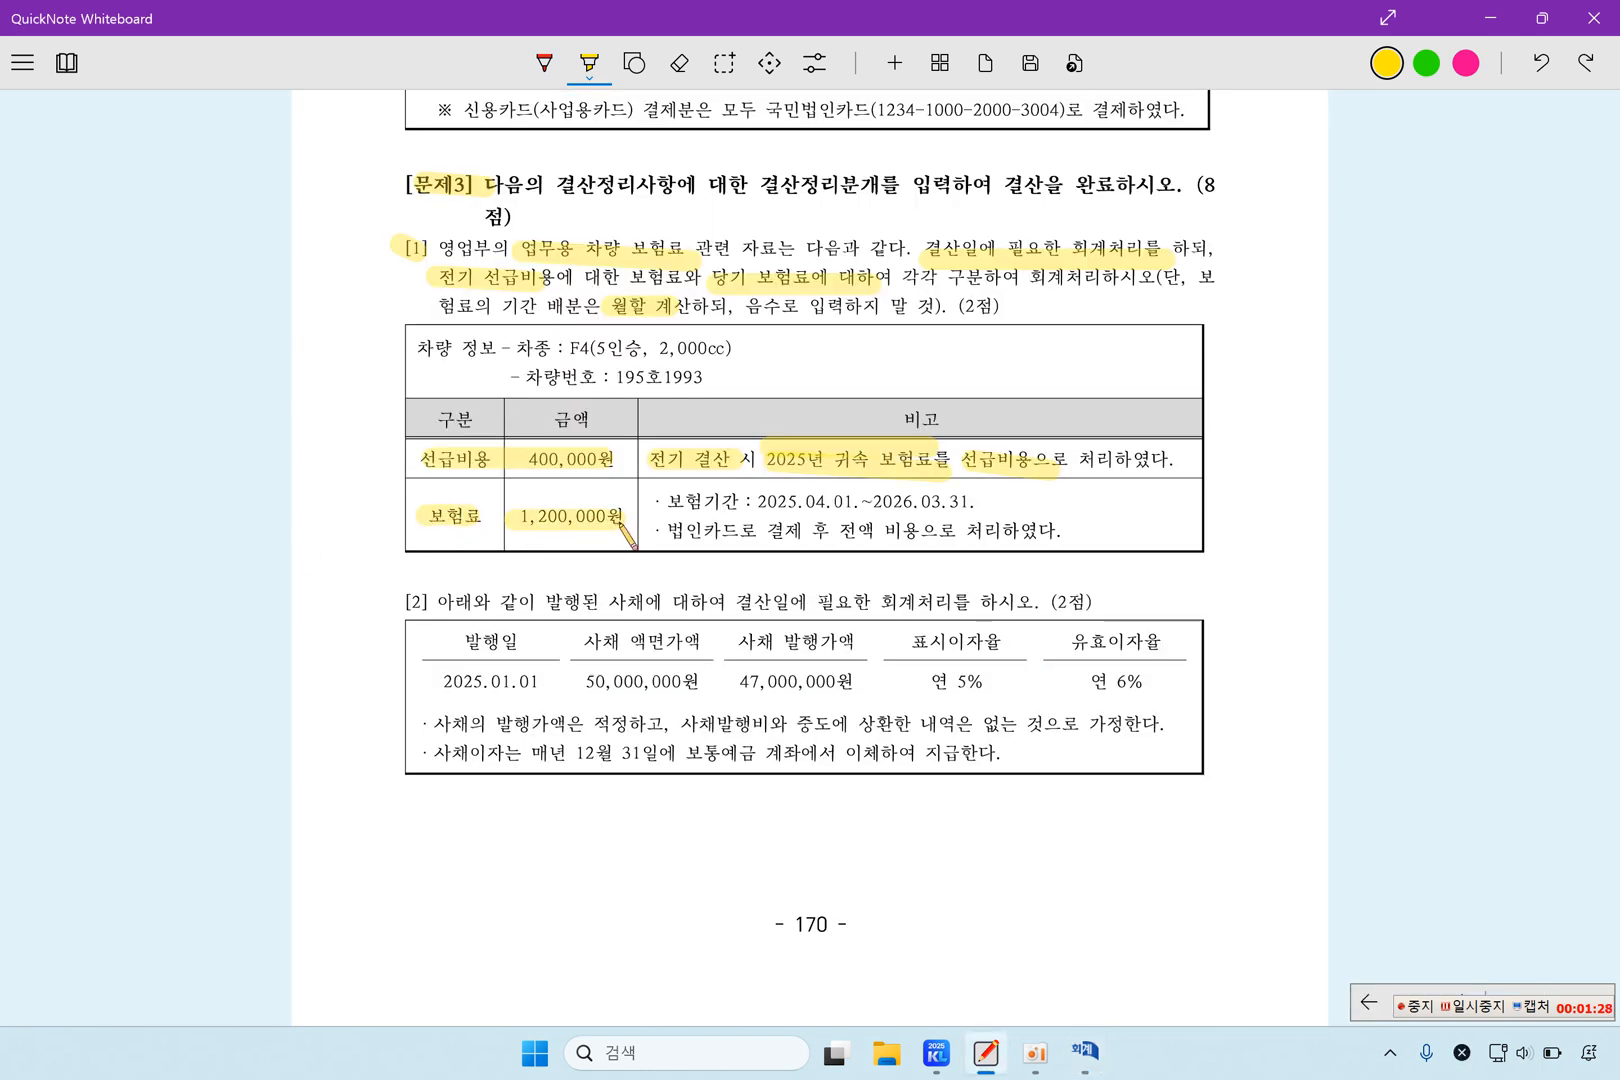
drag(748, 502, 858, 502)
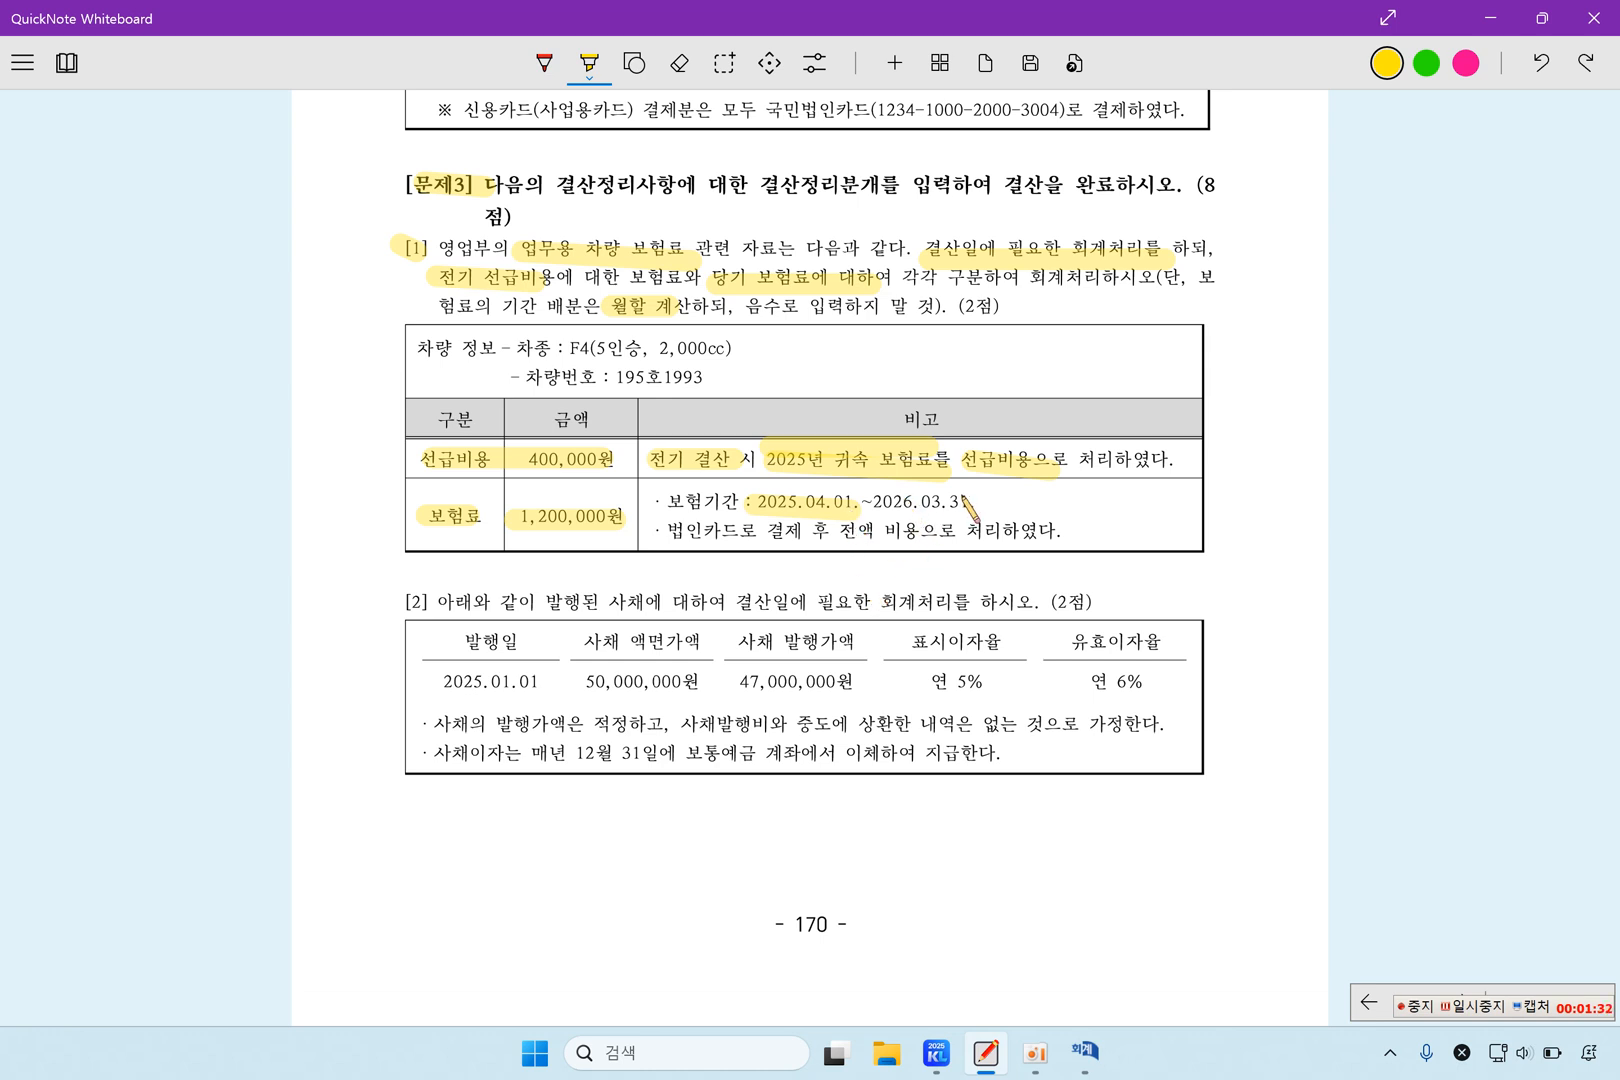
drag(684, 531, 934, 534)
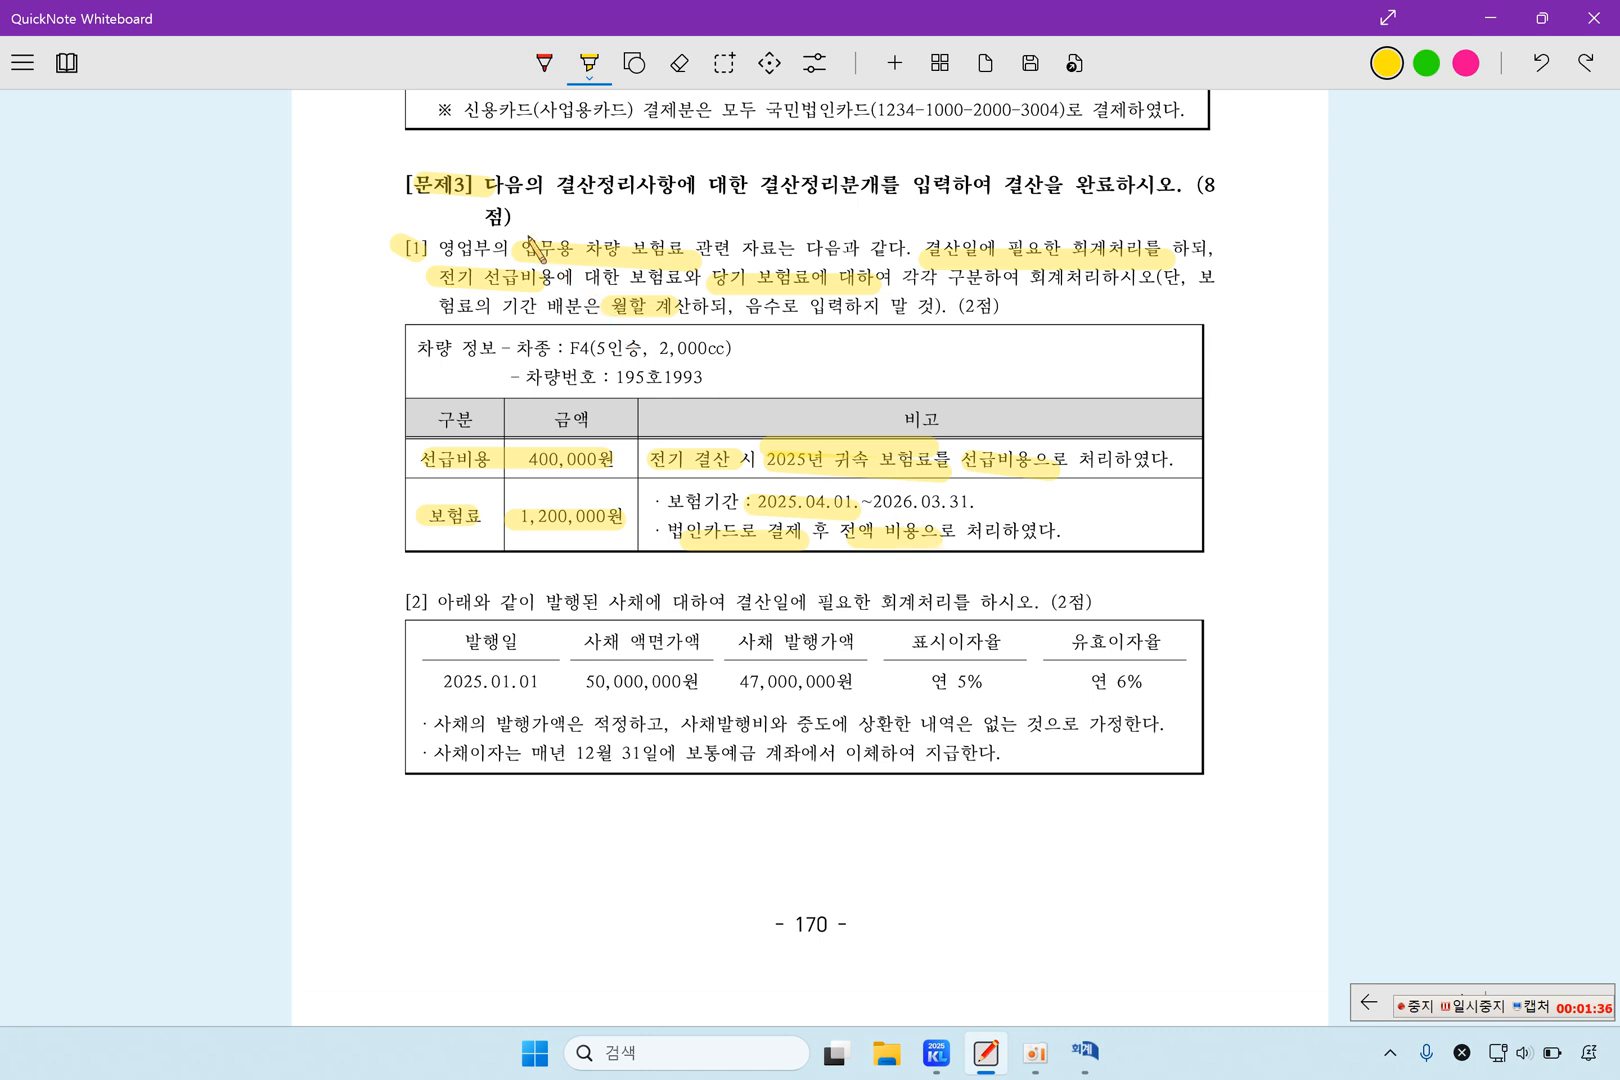
drag(440, 249, 512, 245)
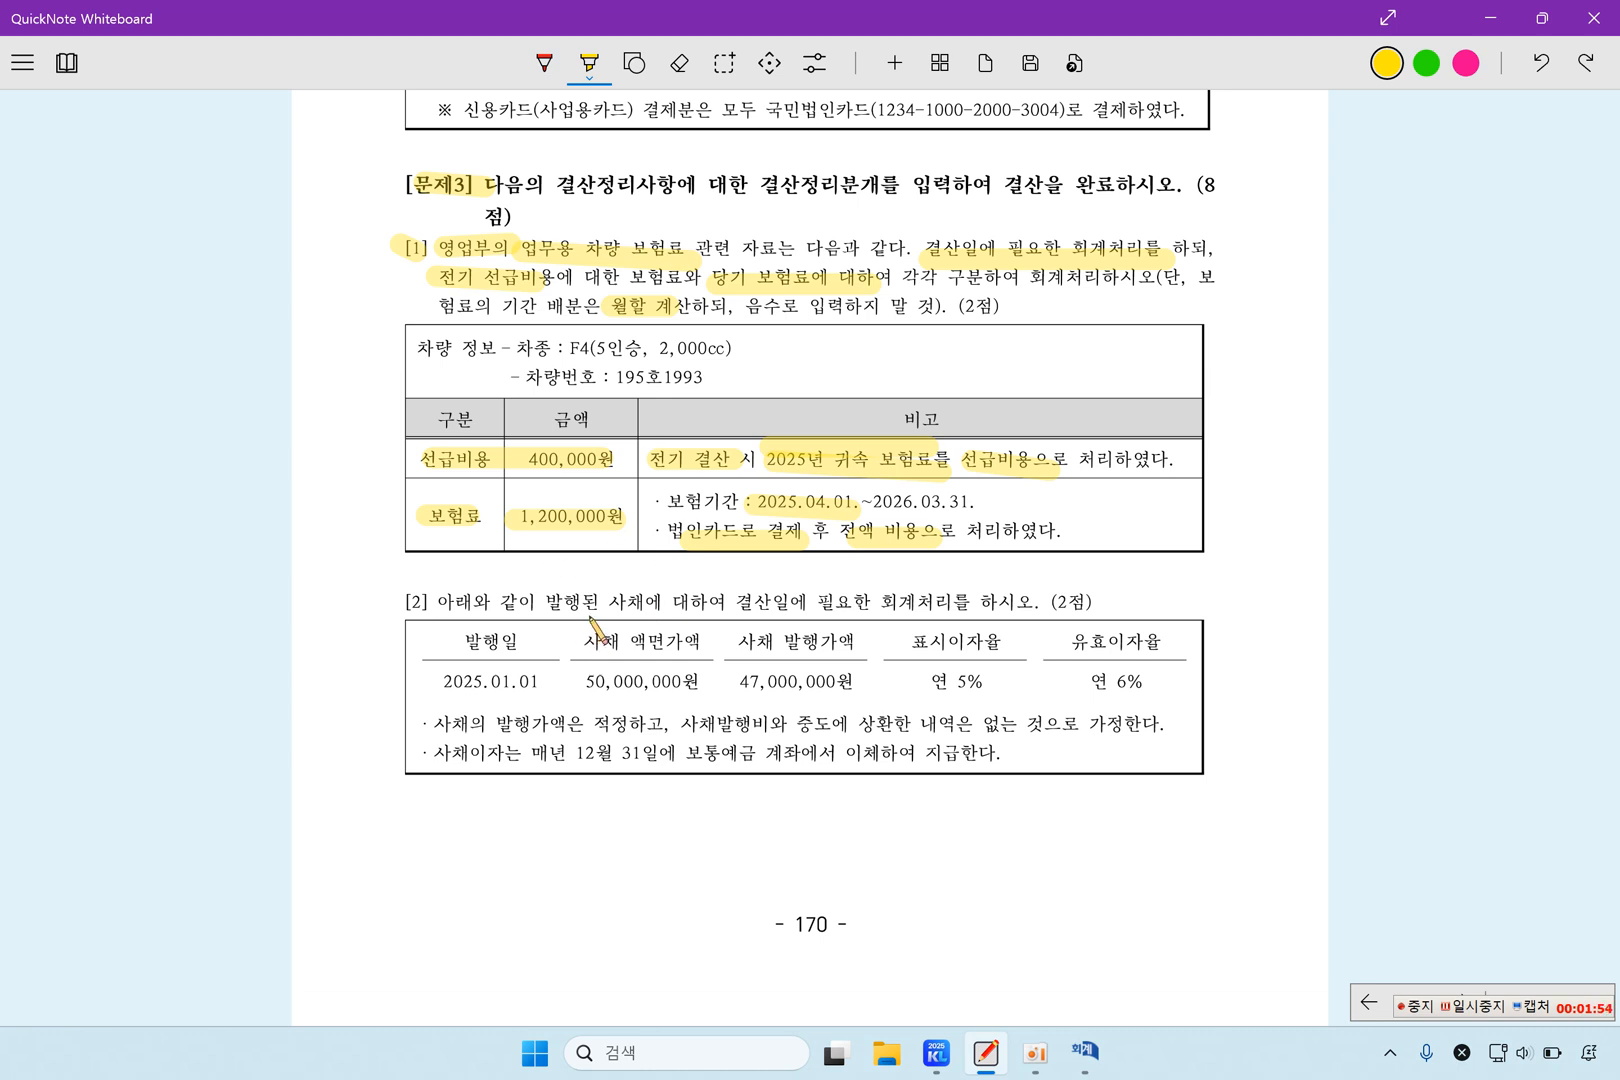
Switch to the 일반전표입력 window and enter a debit (차변) line for account 0133 선급비용 of 300,000.
click(1084, 1052)
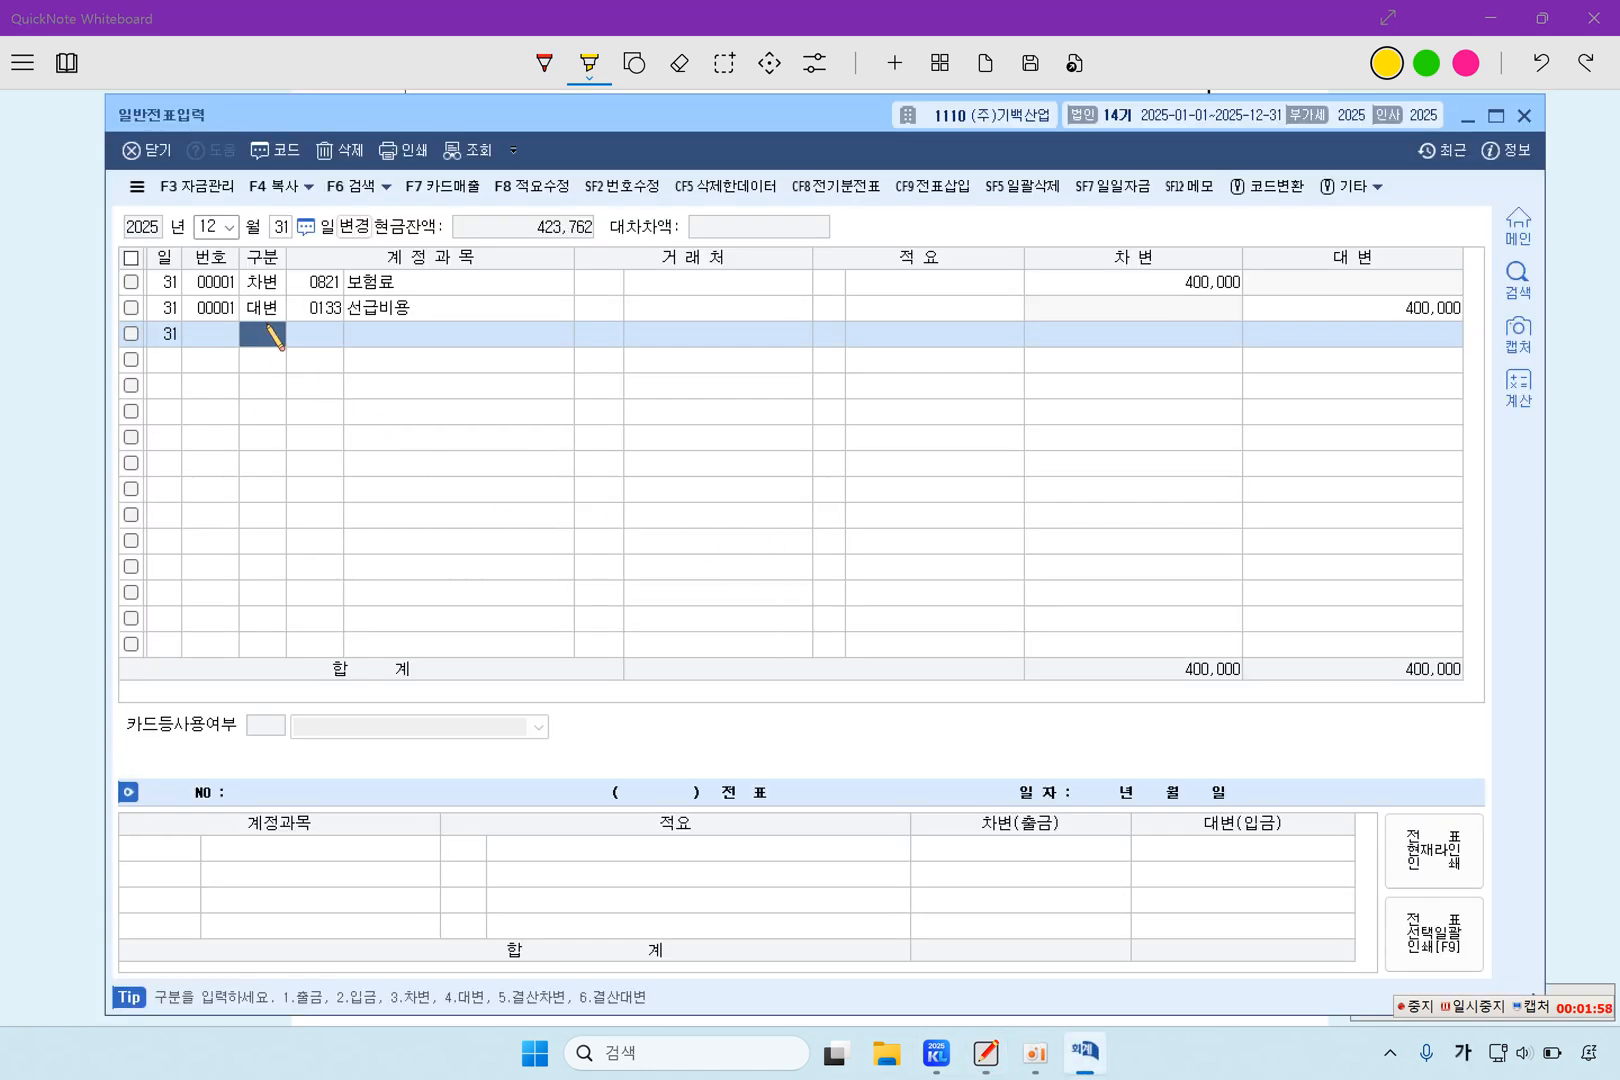
text(3선ㄱ)
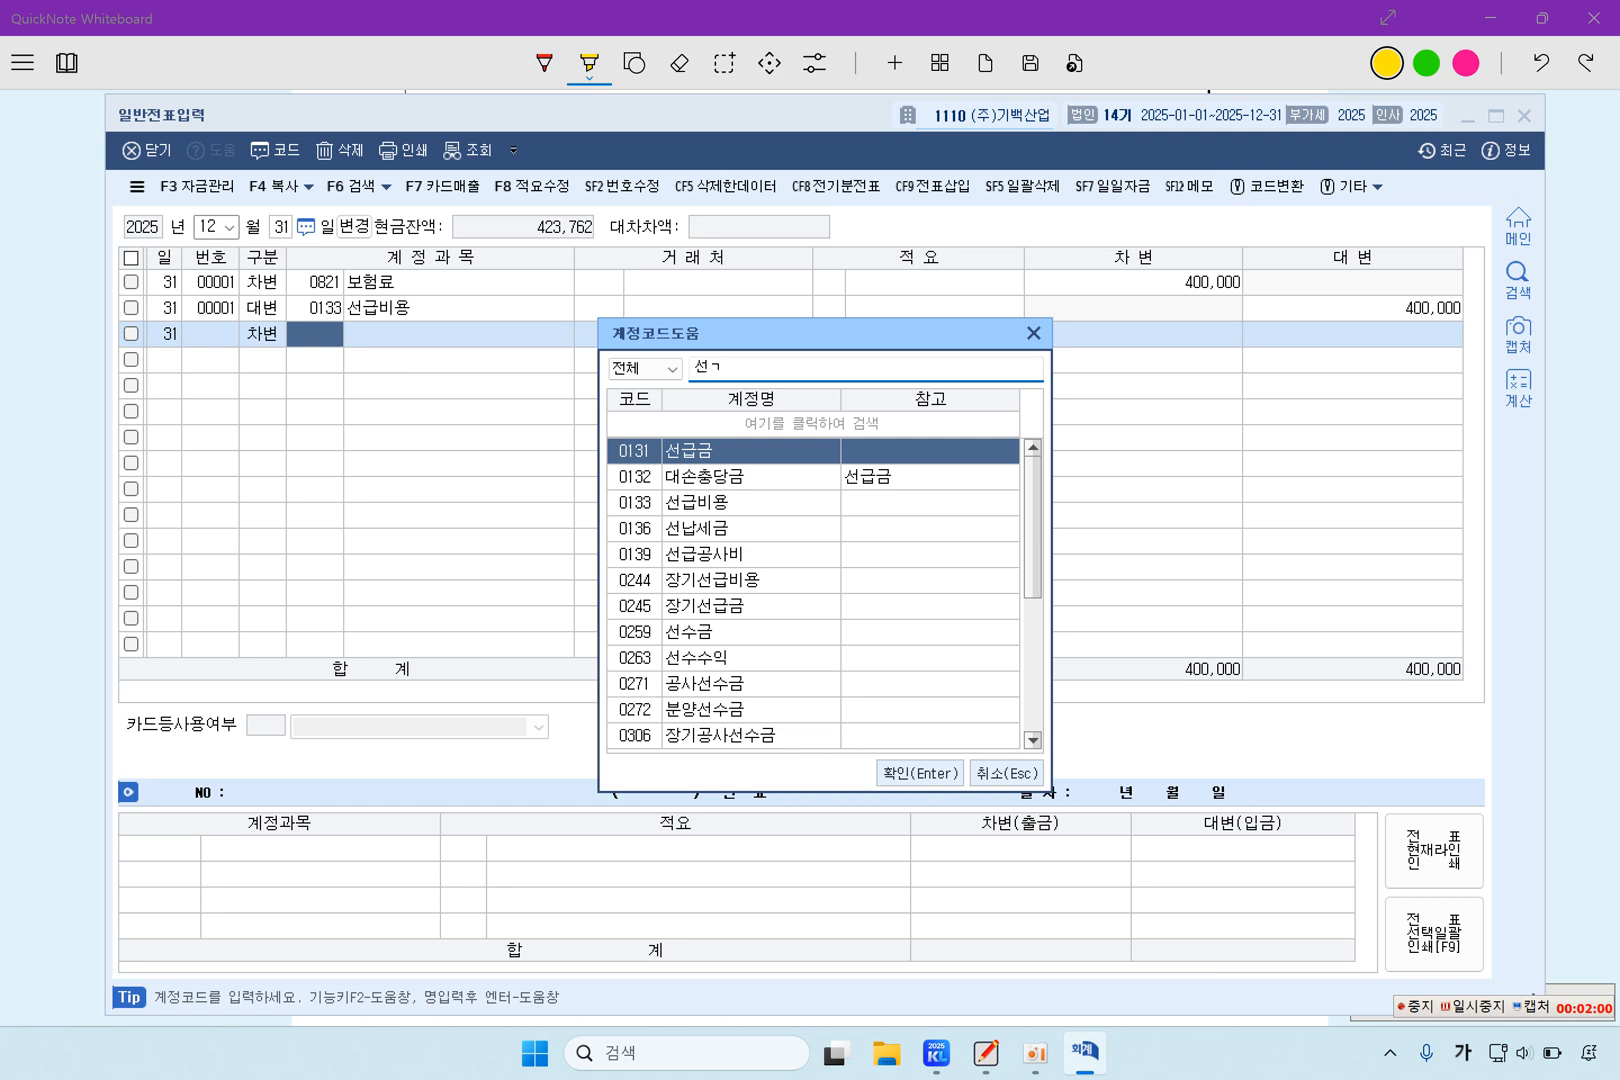
text(급)
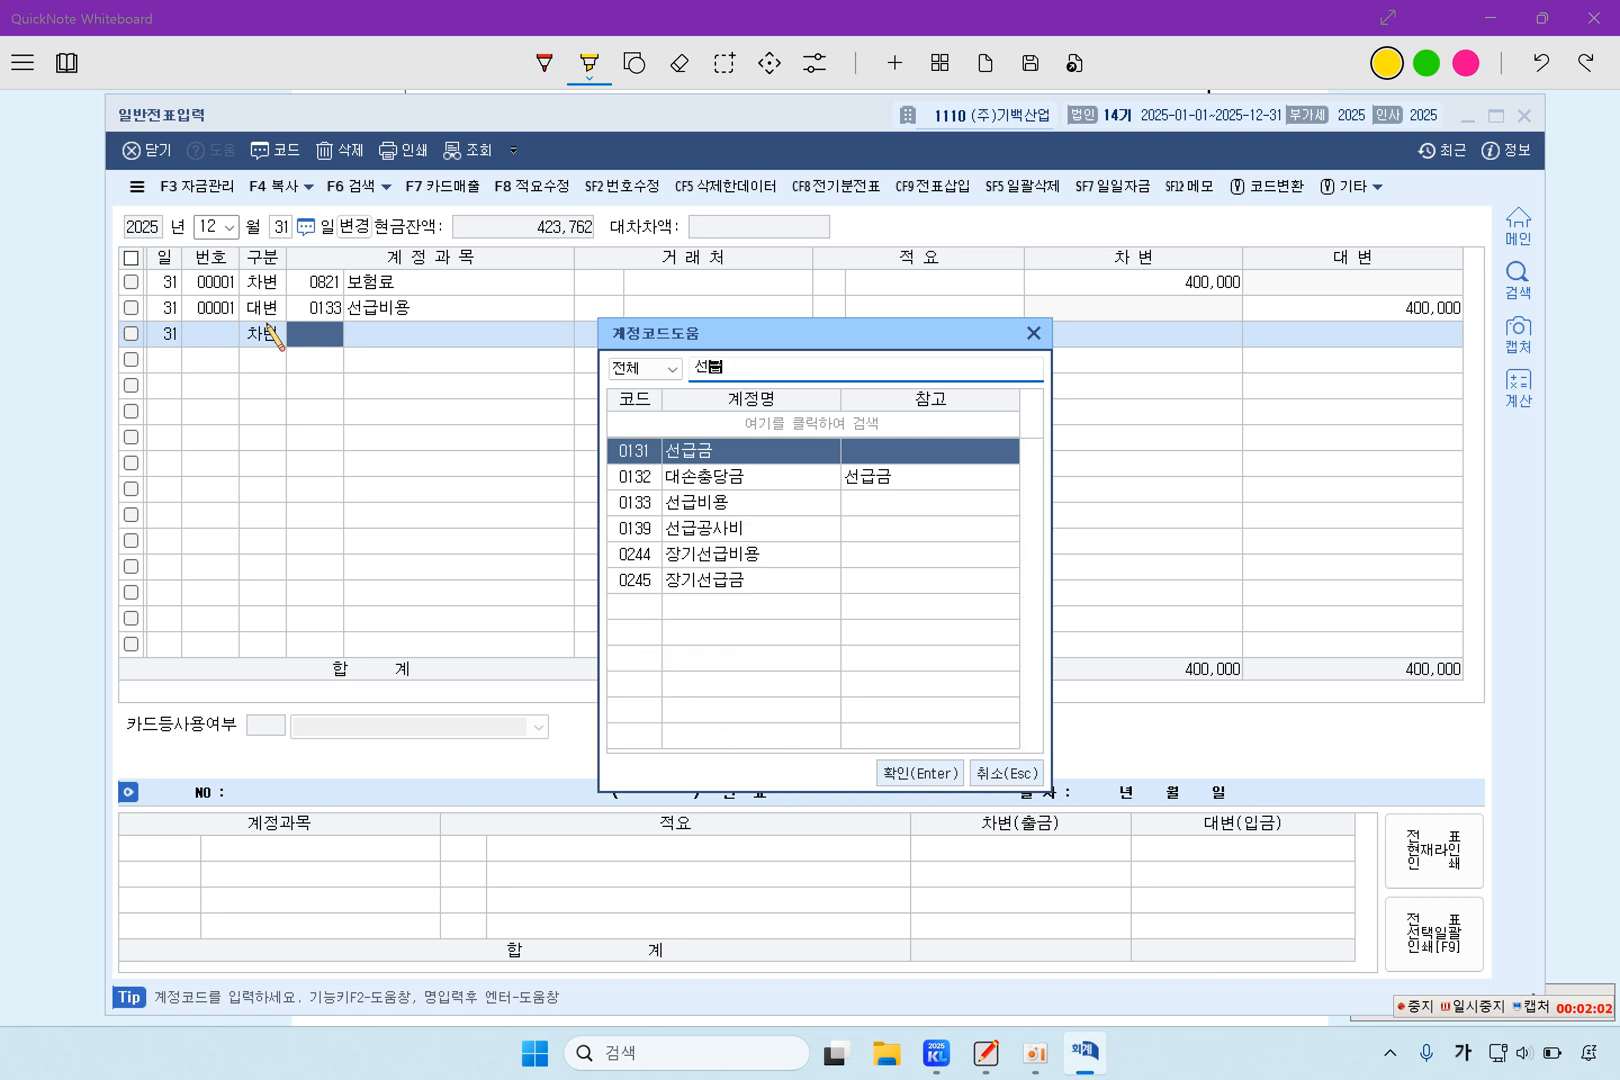
text(비용)
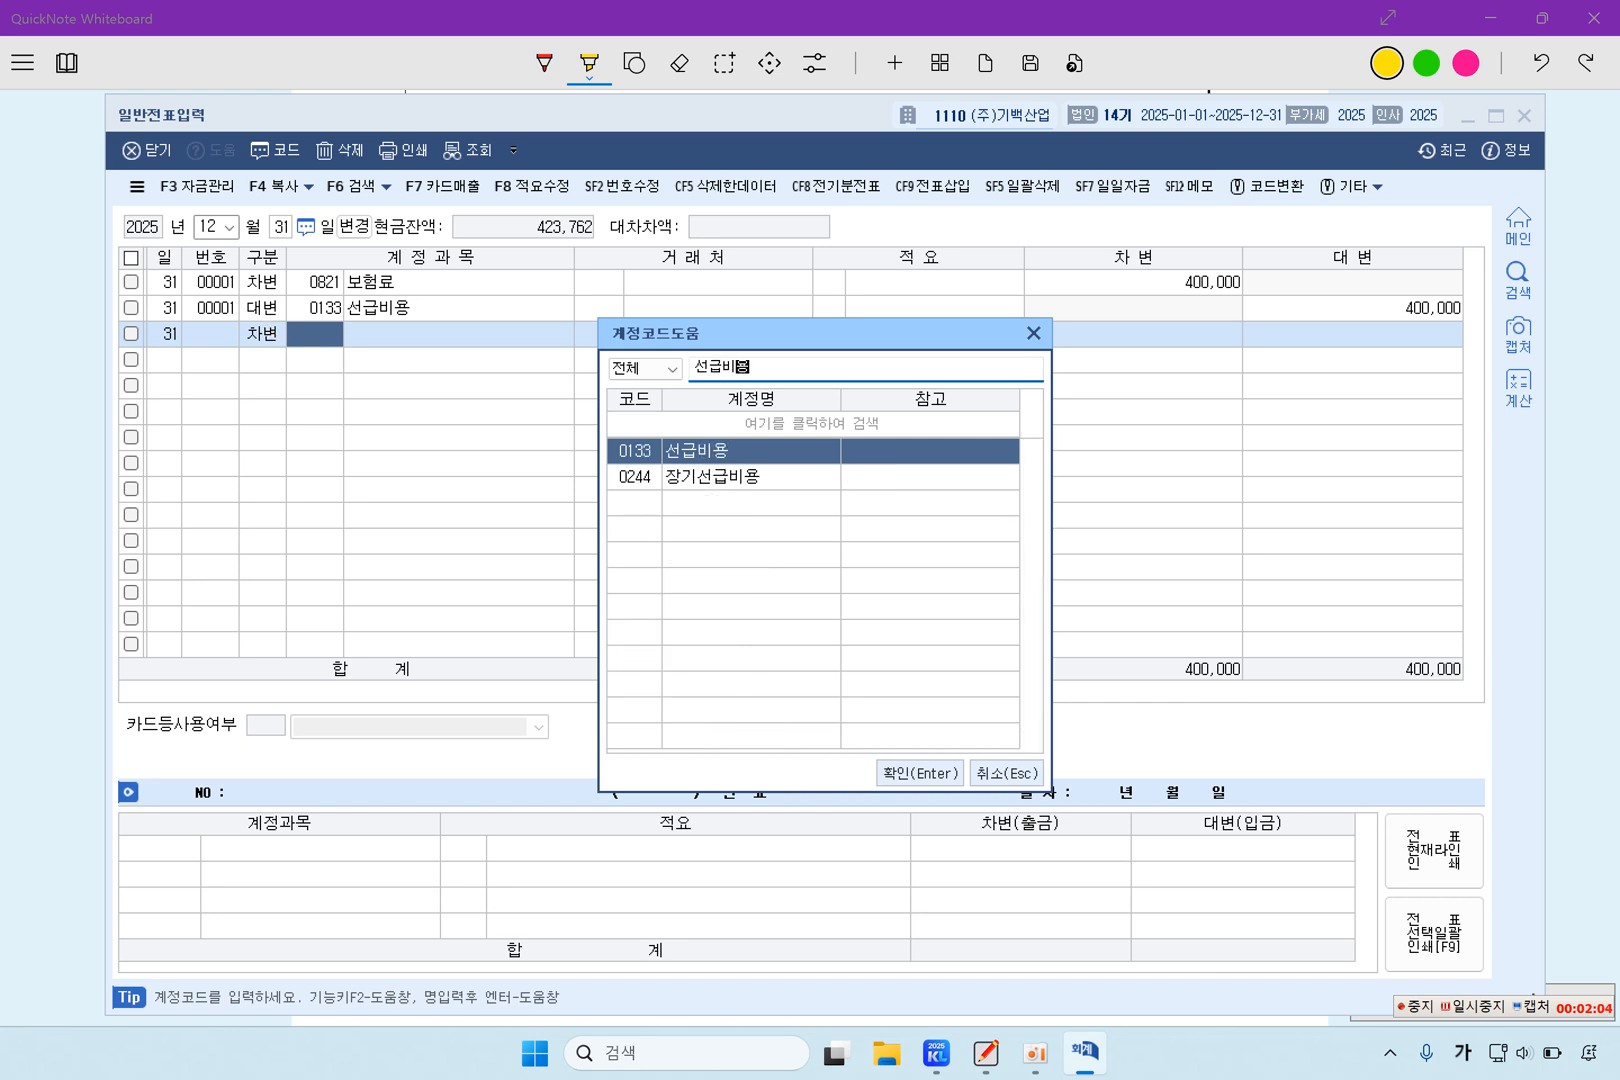
key(Return)
key(Return)
key(Return)
key(Return)
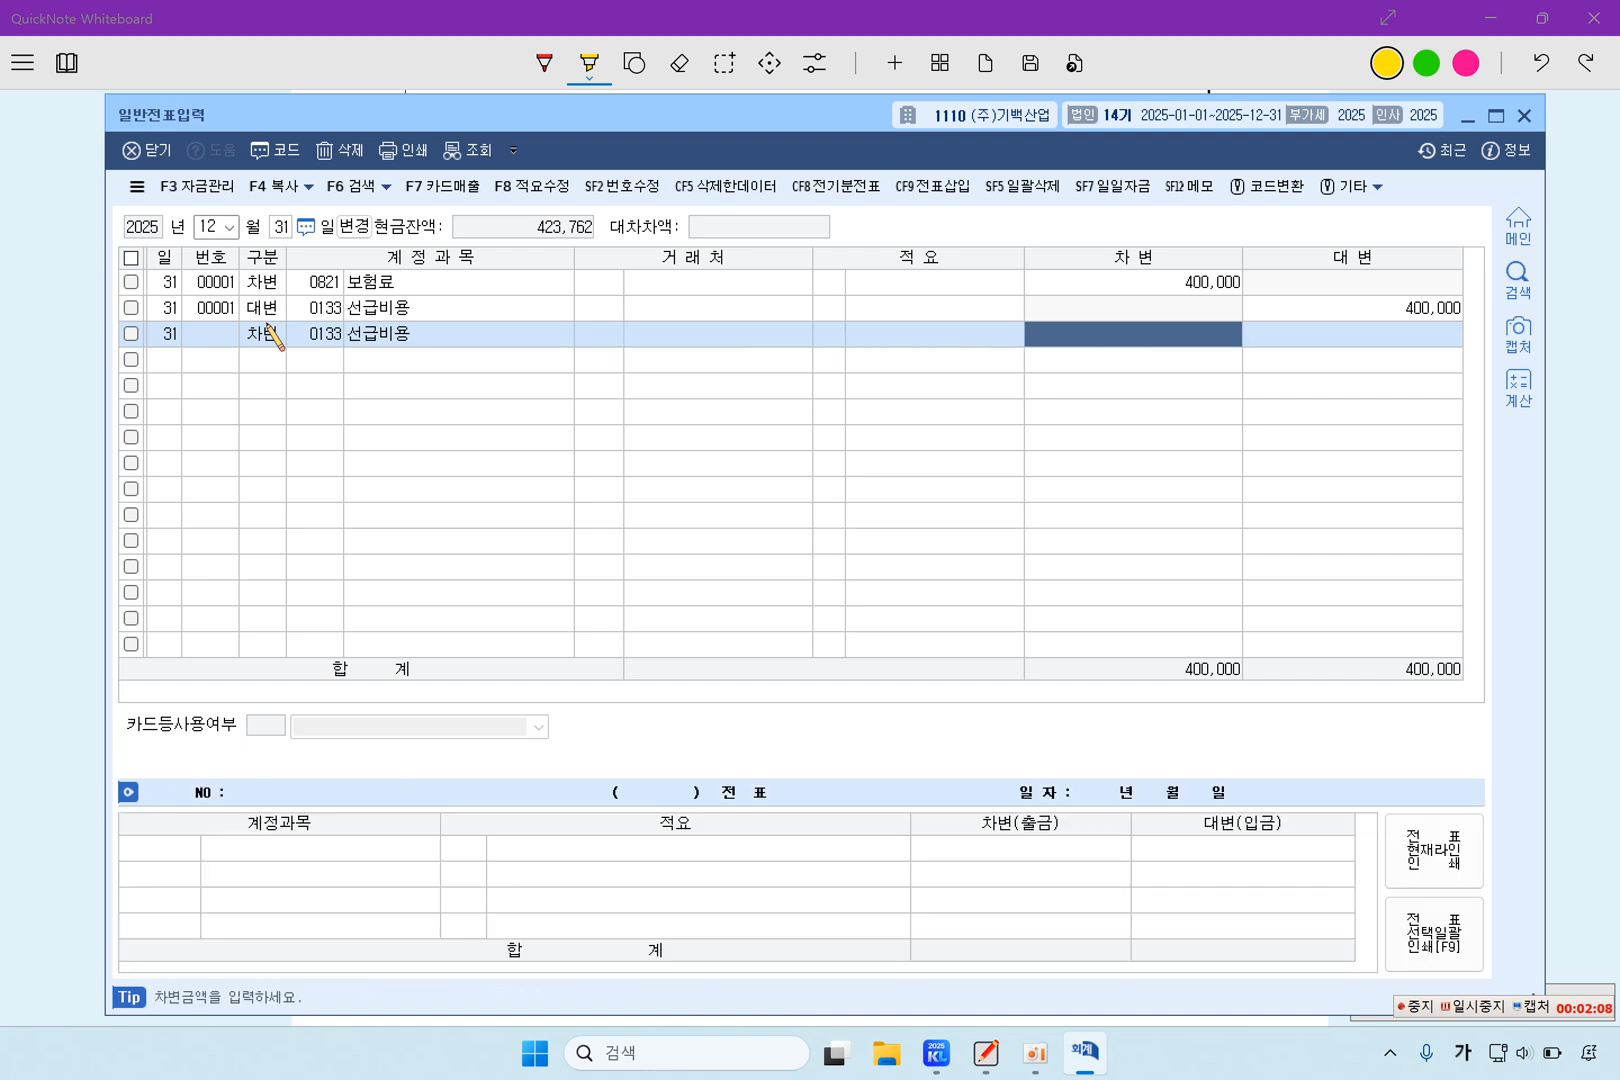
text(300,000)
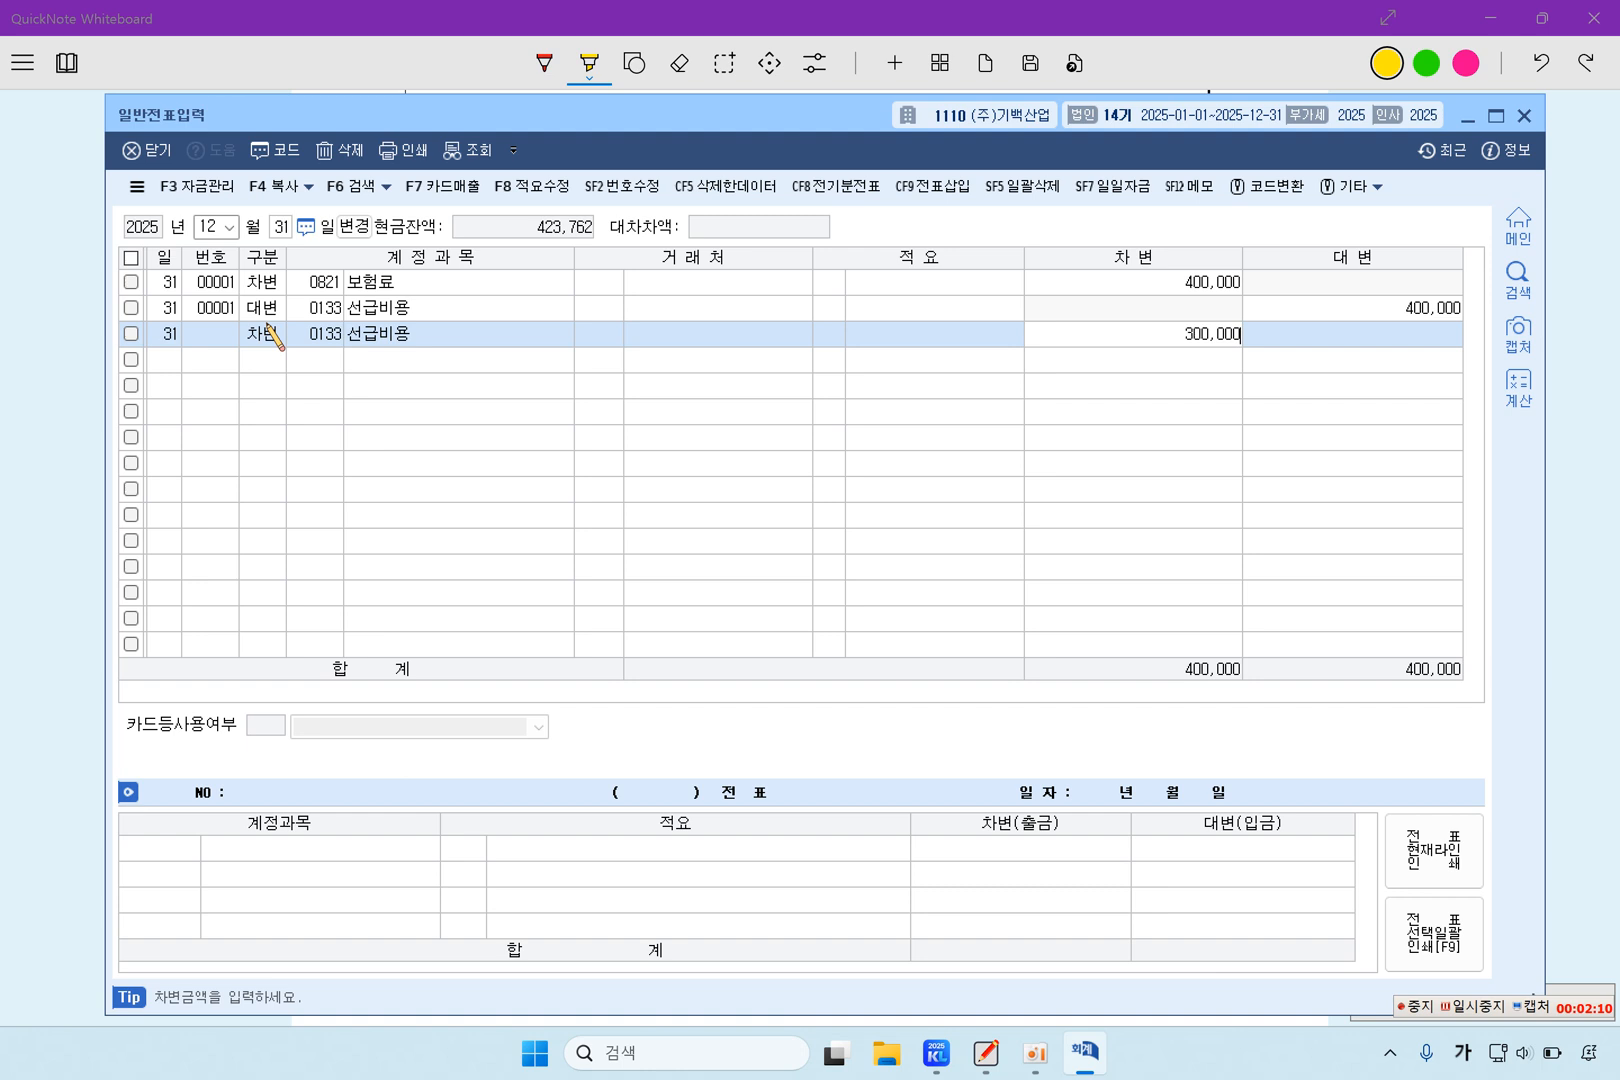
key(Return)
Enter the matching credit (대변) line for account 0521 보험료 with an amount of 300,000.
text(4)
key(Return)
text(보험료)
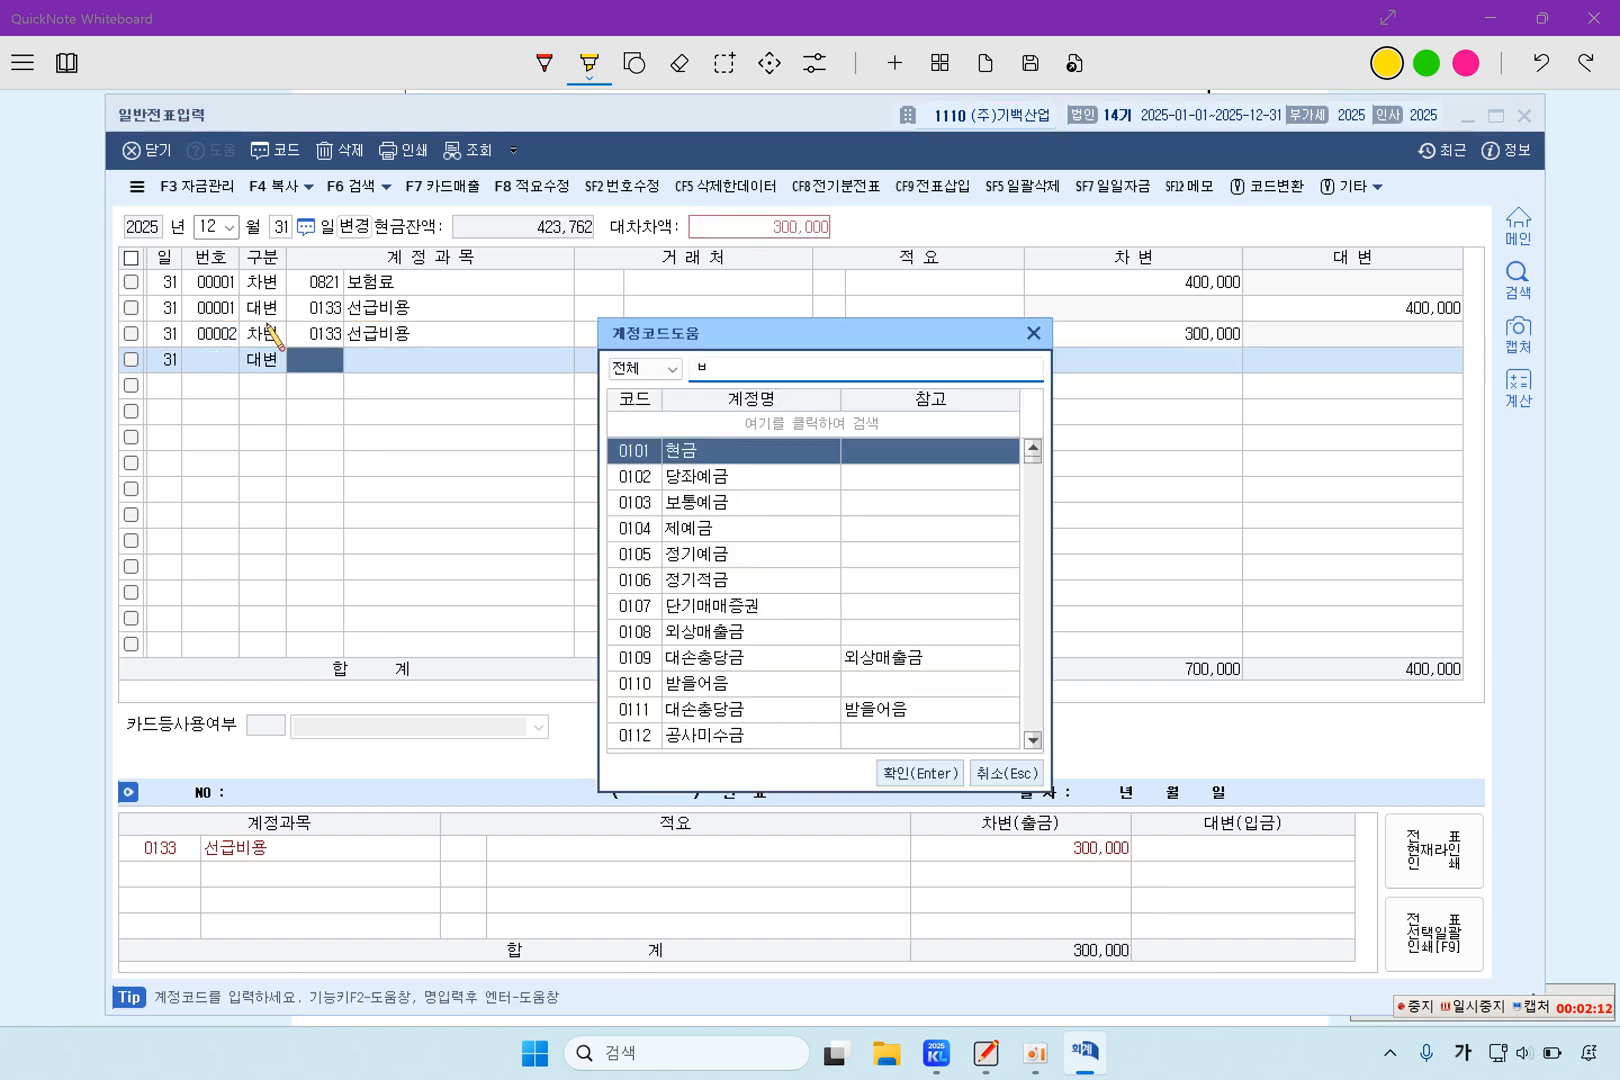
key(Return)
key(Return)
key(Return)
key(Return)
key(Return)
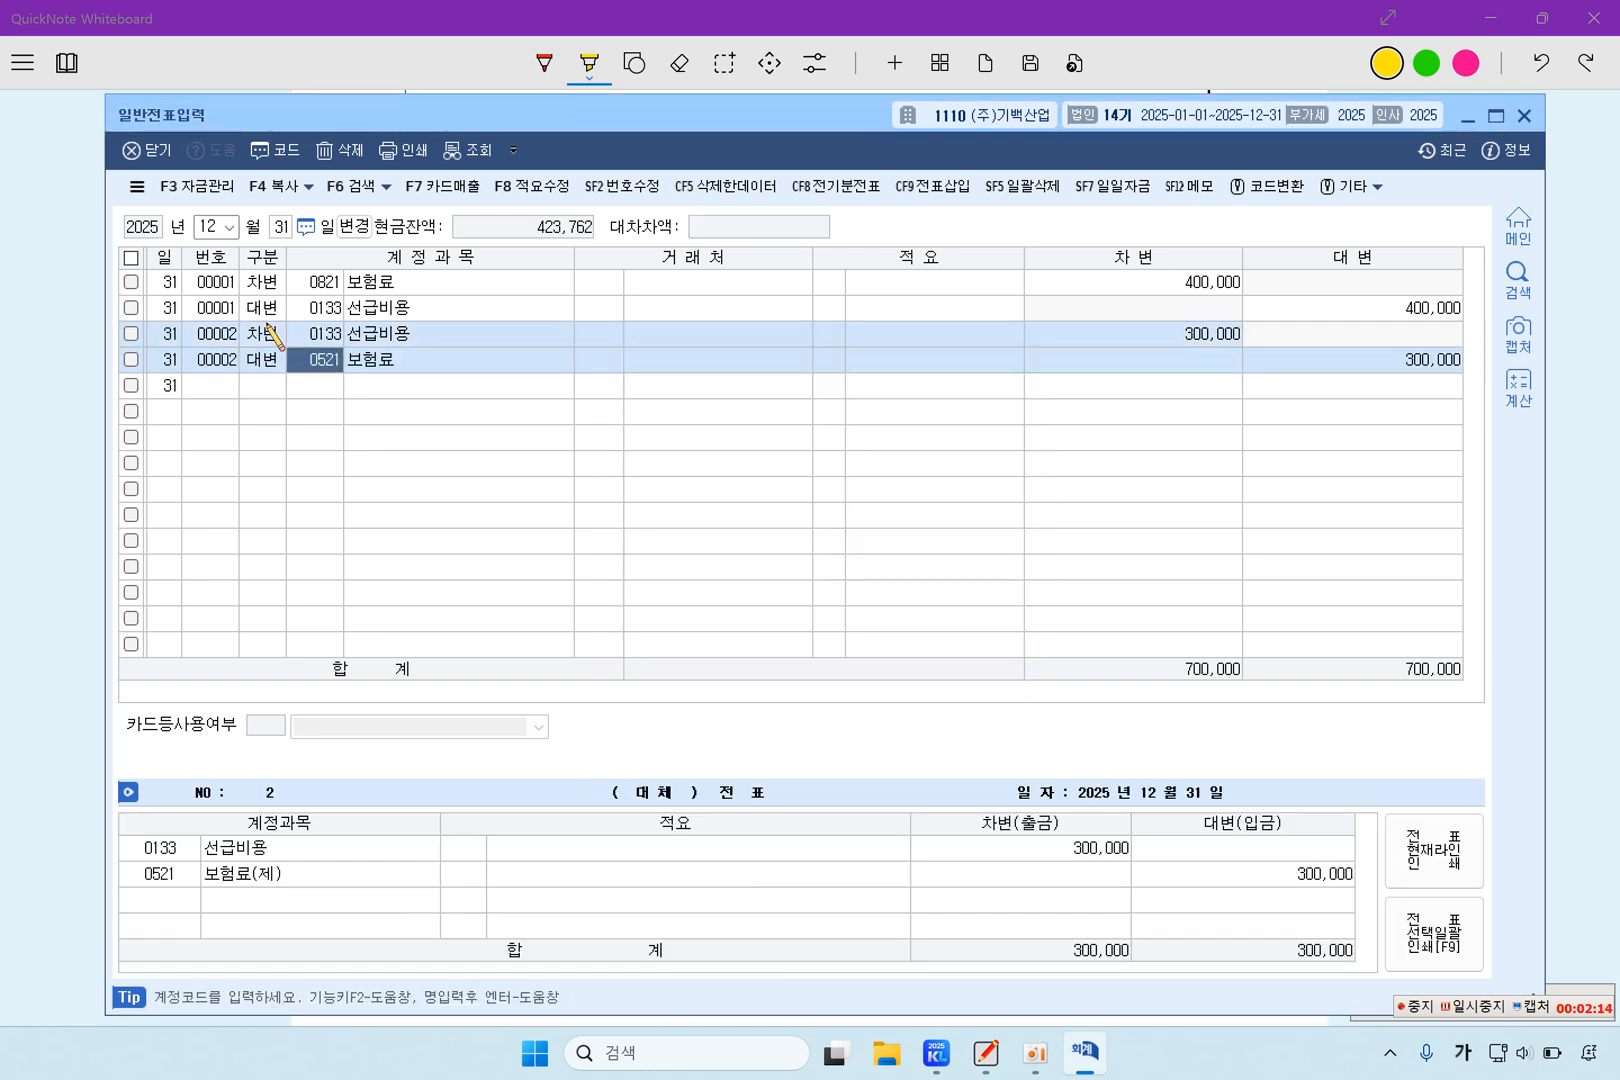
Change the account of the 300,000 credit line to 0821 보험료 (판매관리비).
text(비험료)
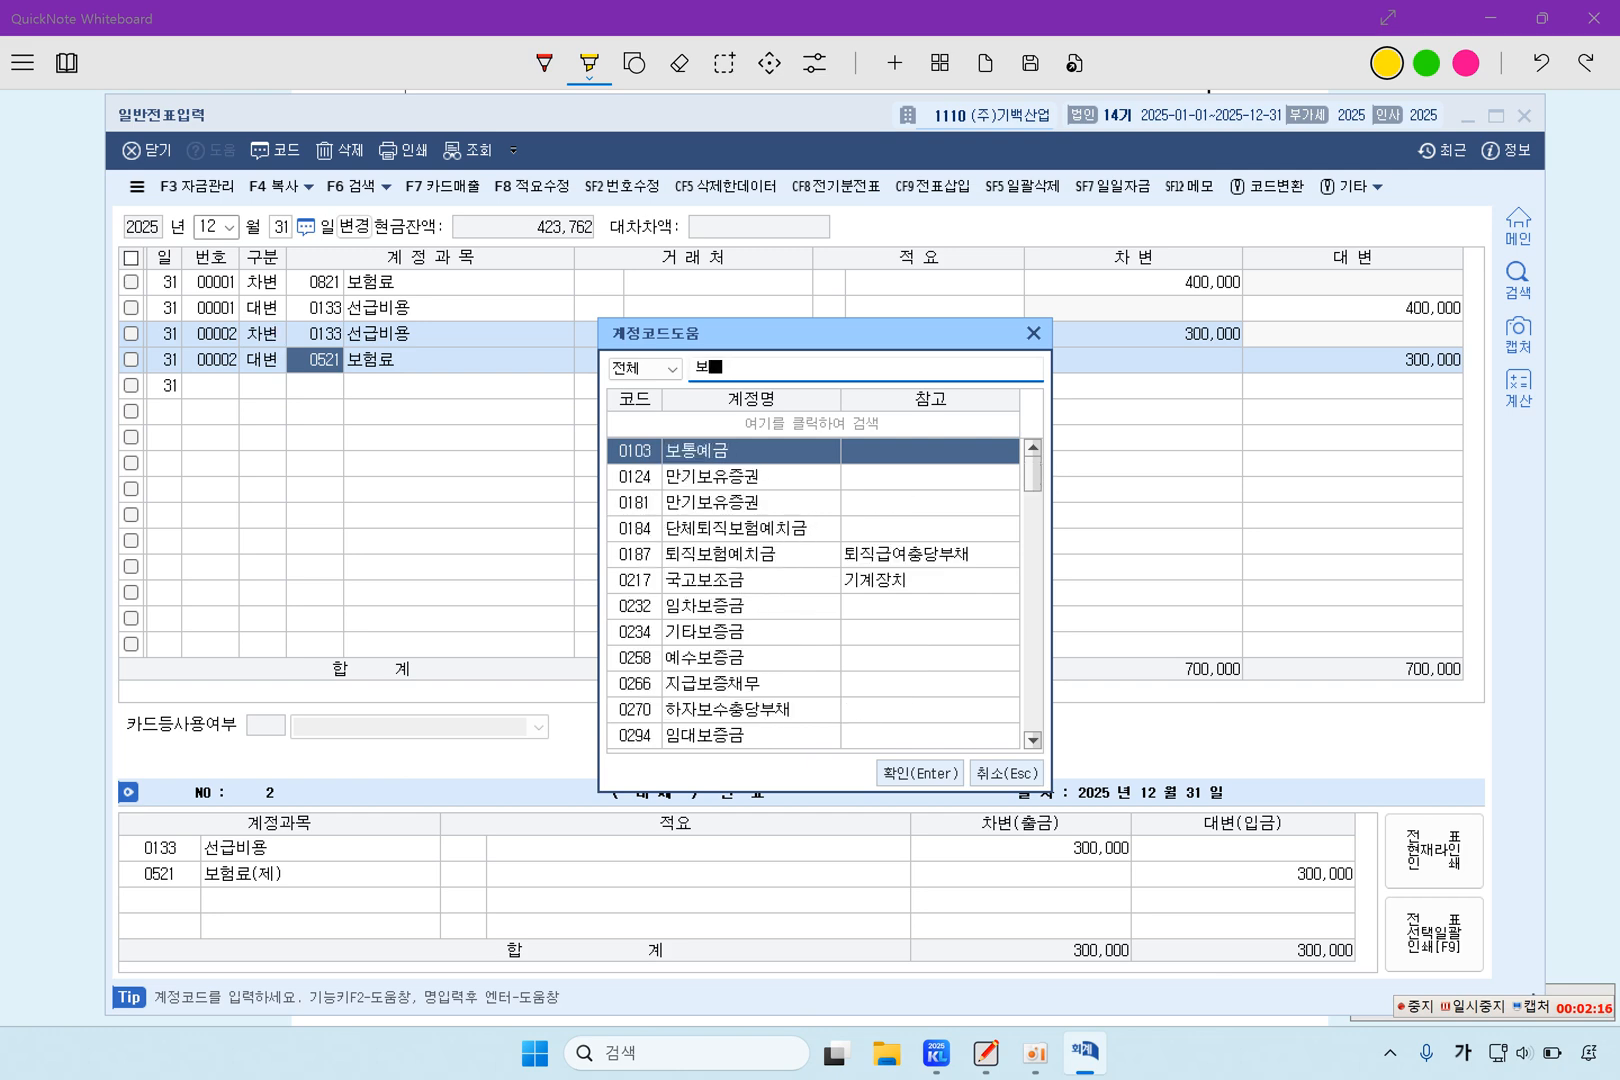
key(Down)
key(Down)
key(Down)
key(Down)
key(Down)
key(Return)
key(Return)
key(Return)
key(Return)
key(Return)
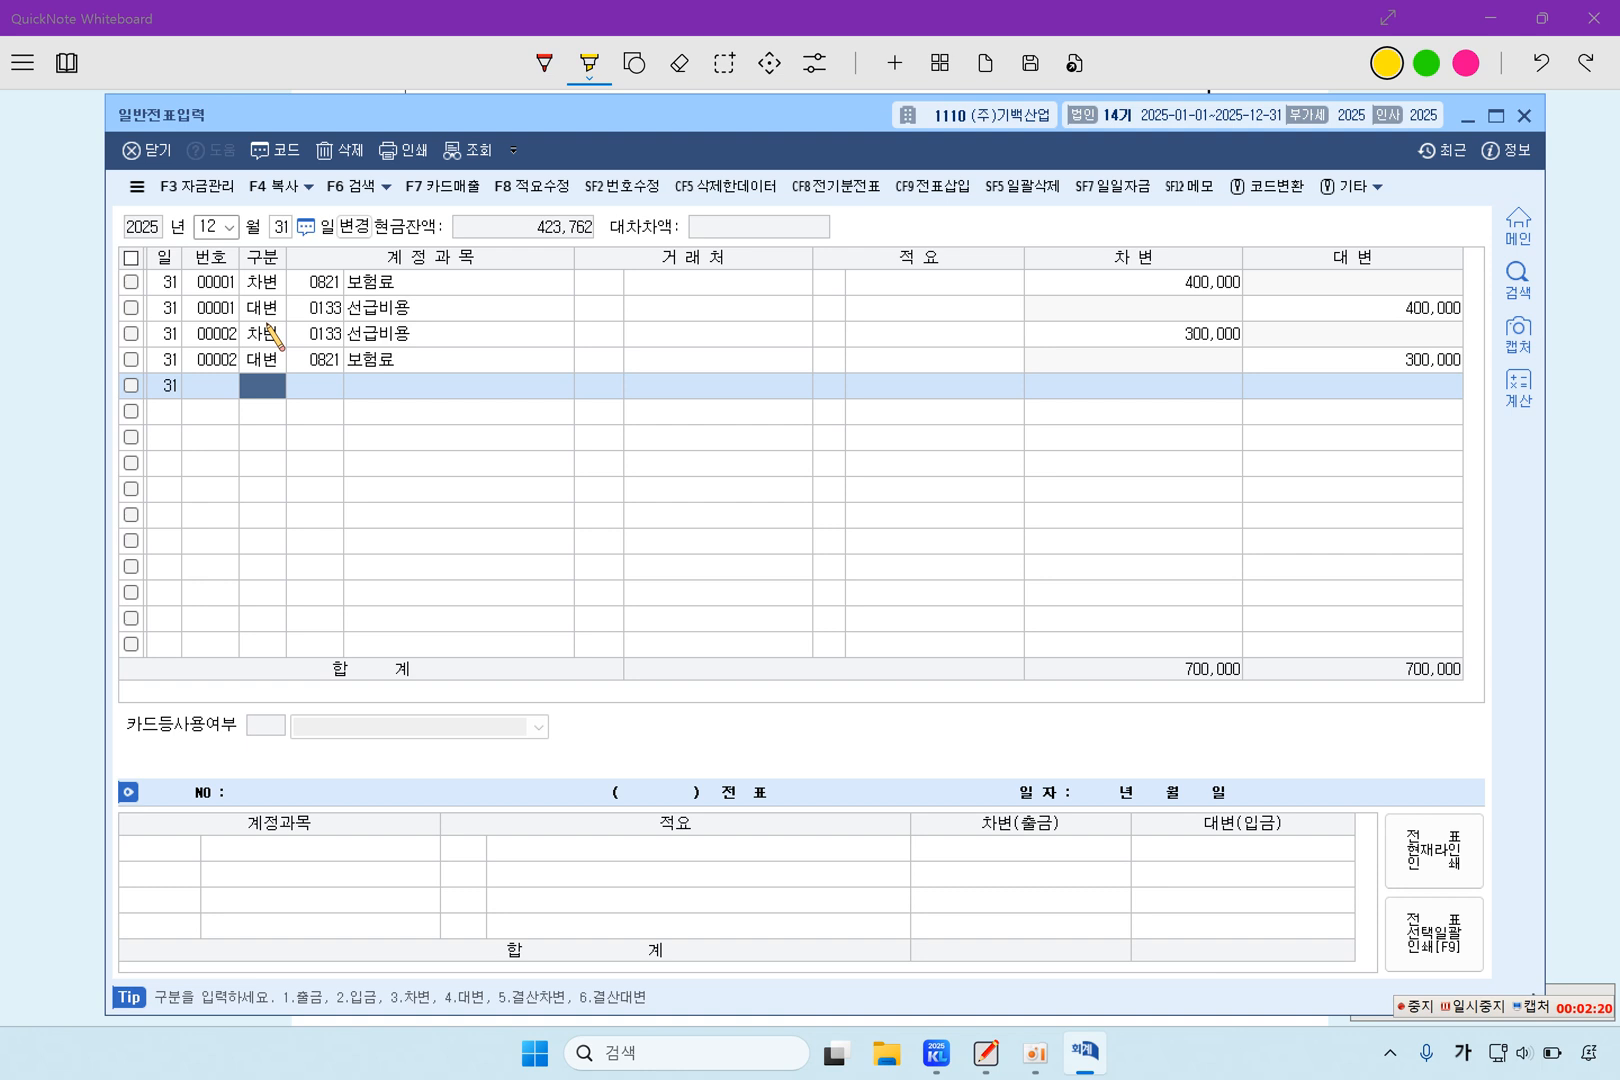
key(Up)
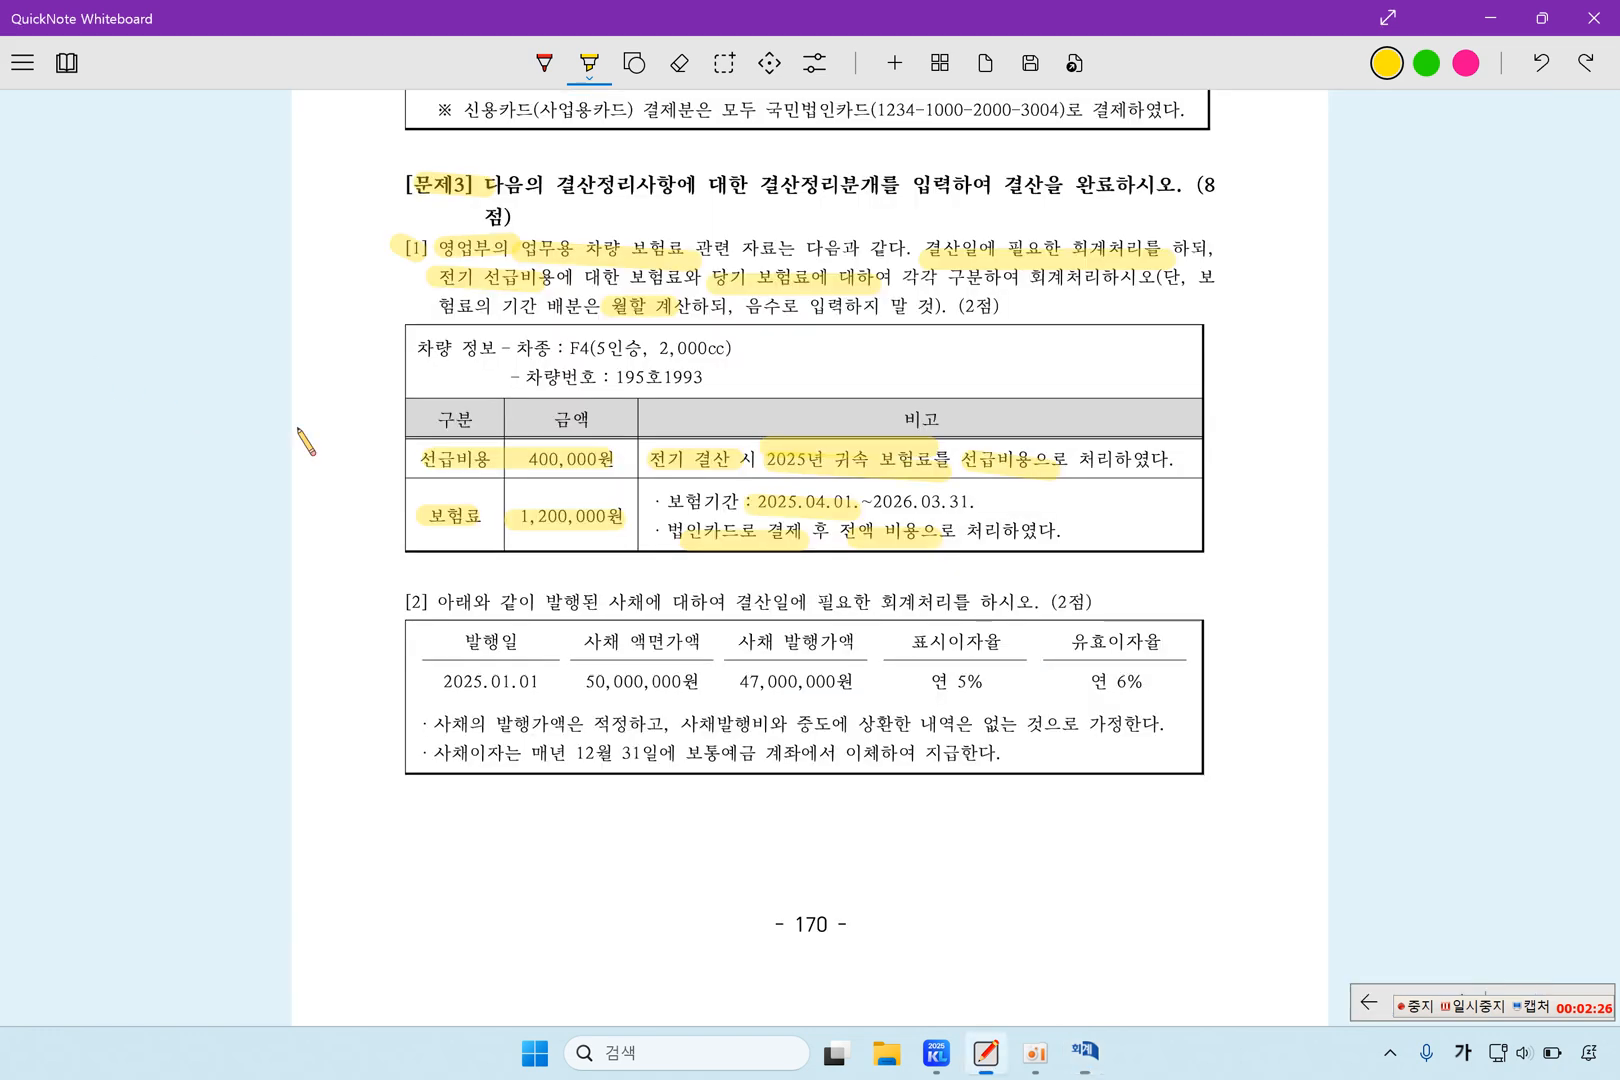
Switch to QuickNote Whiteboard and highlight 사채에 대하여 and 결산일에 필요한 회계처리를 in question [2].
click(98, 398)
scroll(752, 578, down, 3)
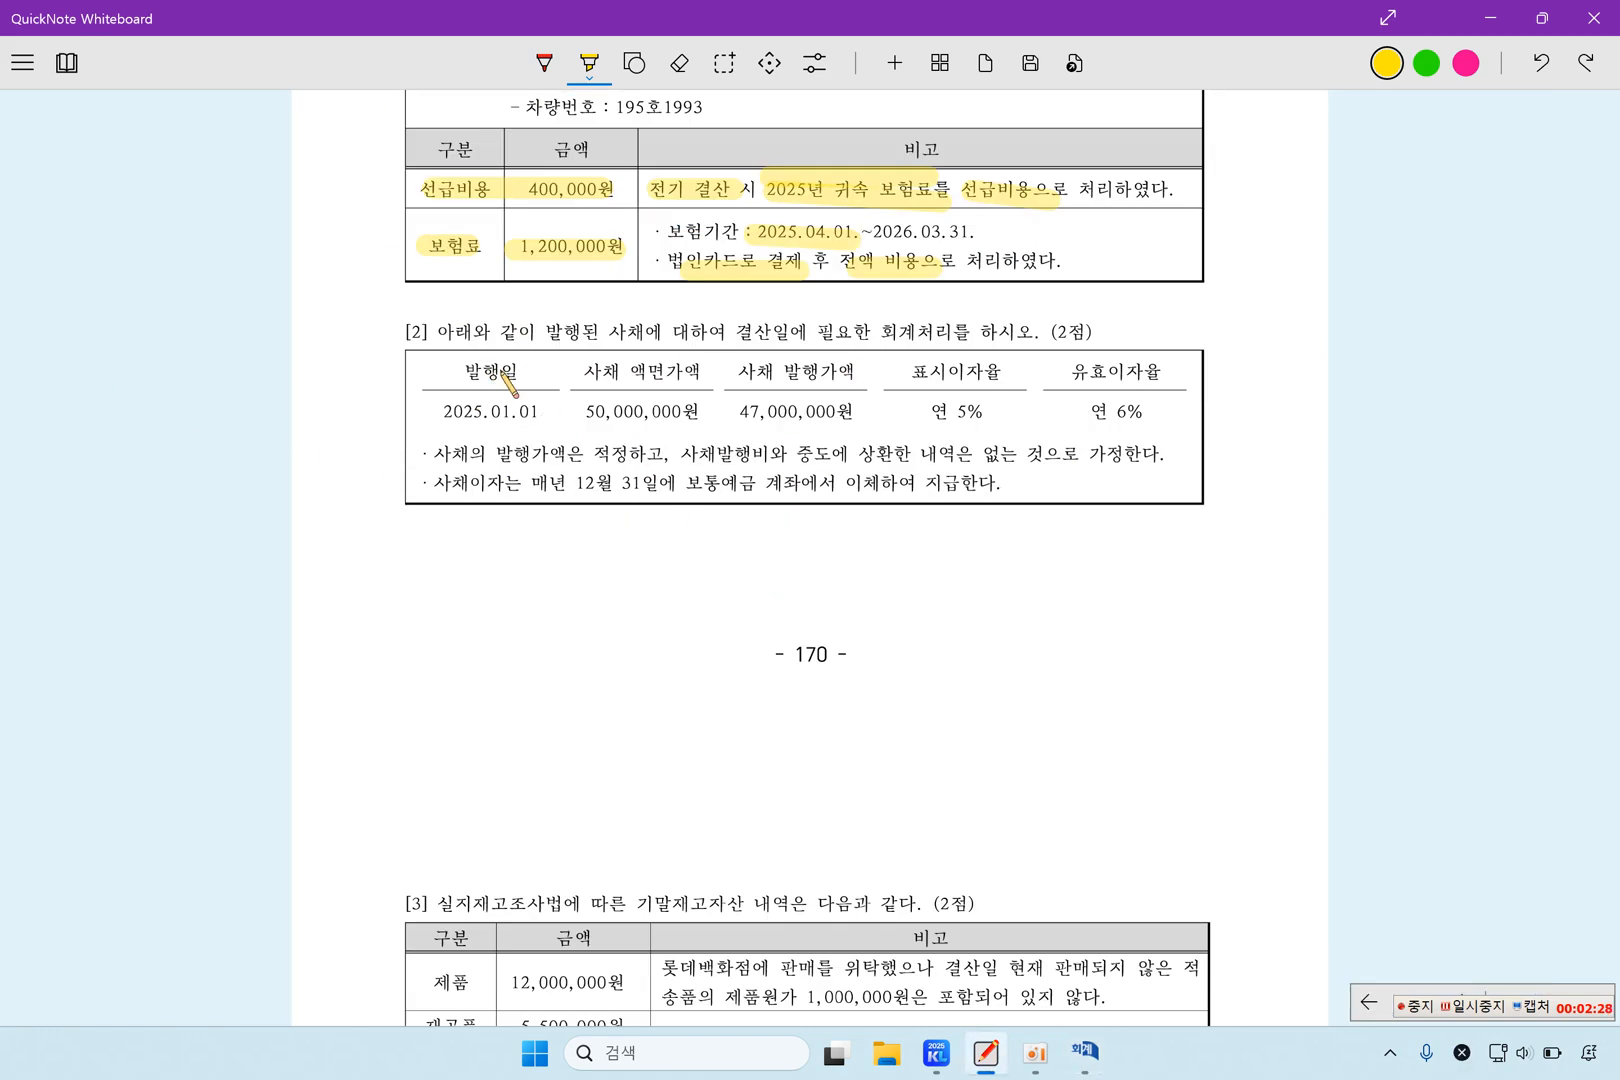
drag(600, 338, 980, 338)
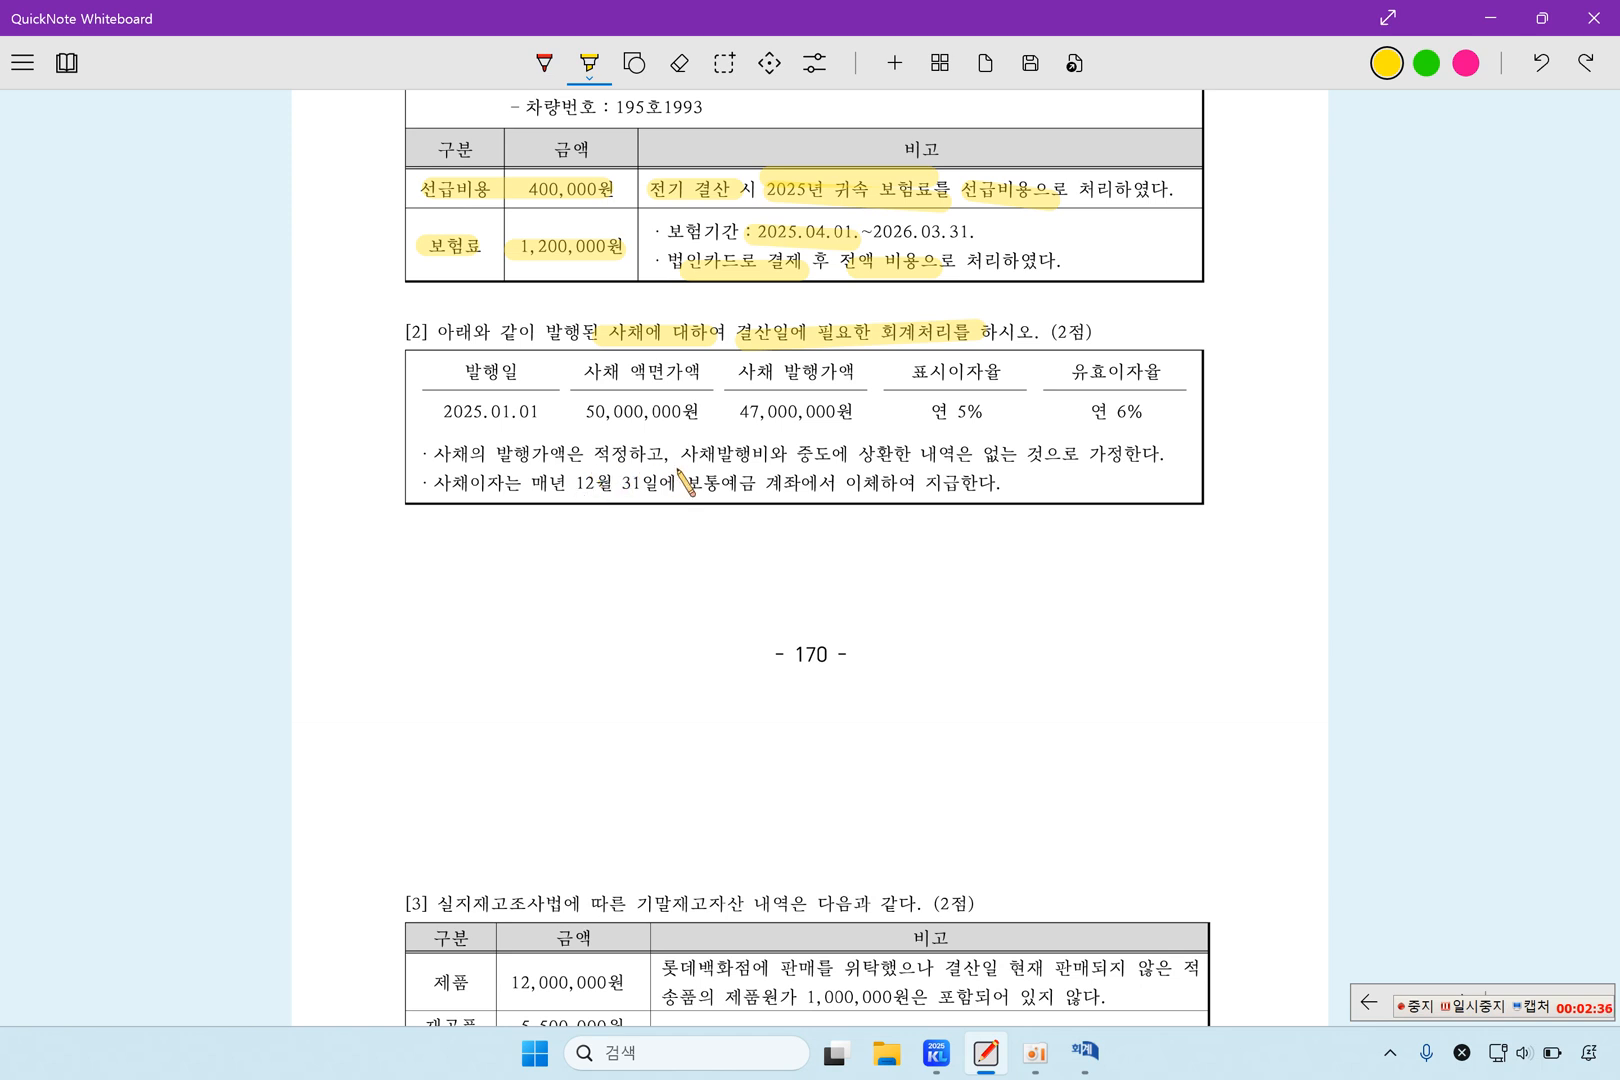
Highlight question [2]'s issue-cost and redemption note, interest payment terms, issue date, 50,000,000원 face value, 47,000,000원 issue price, and 5% and 6% rates.
drag(680, 455, 1135, 455)
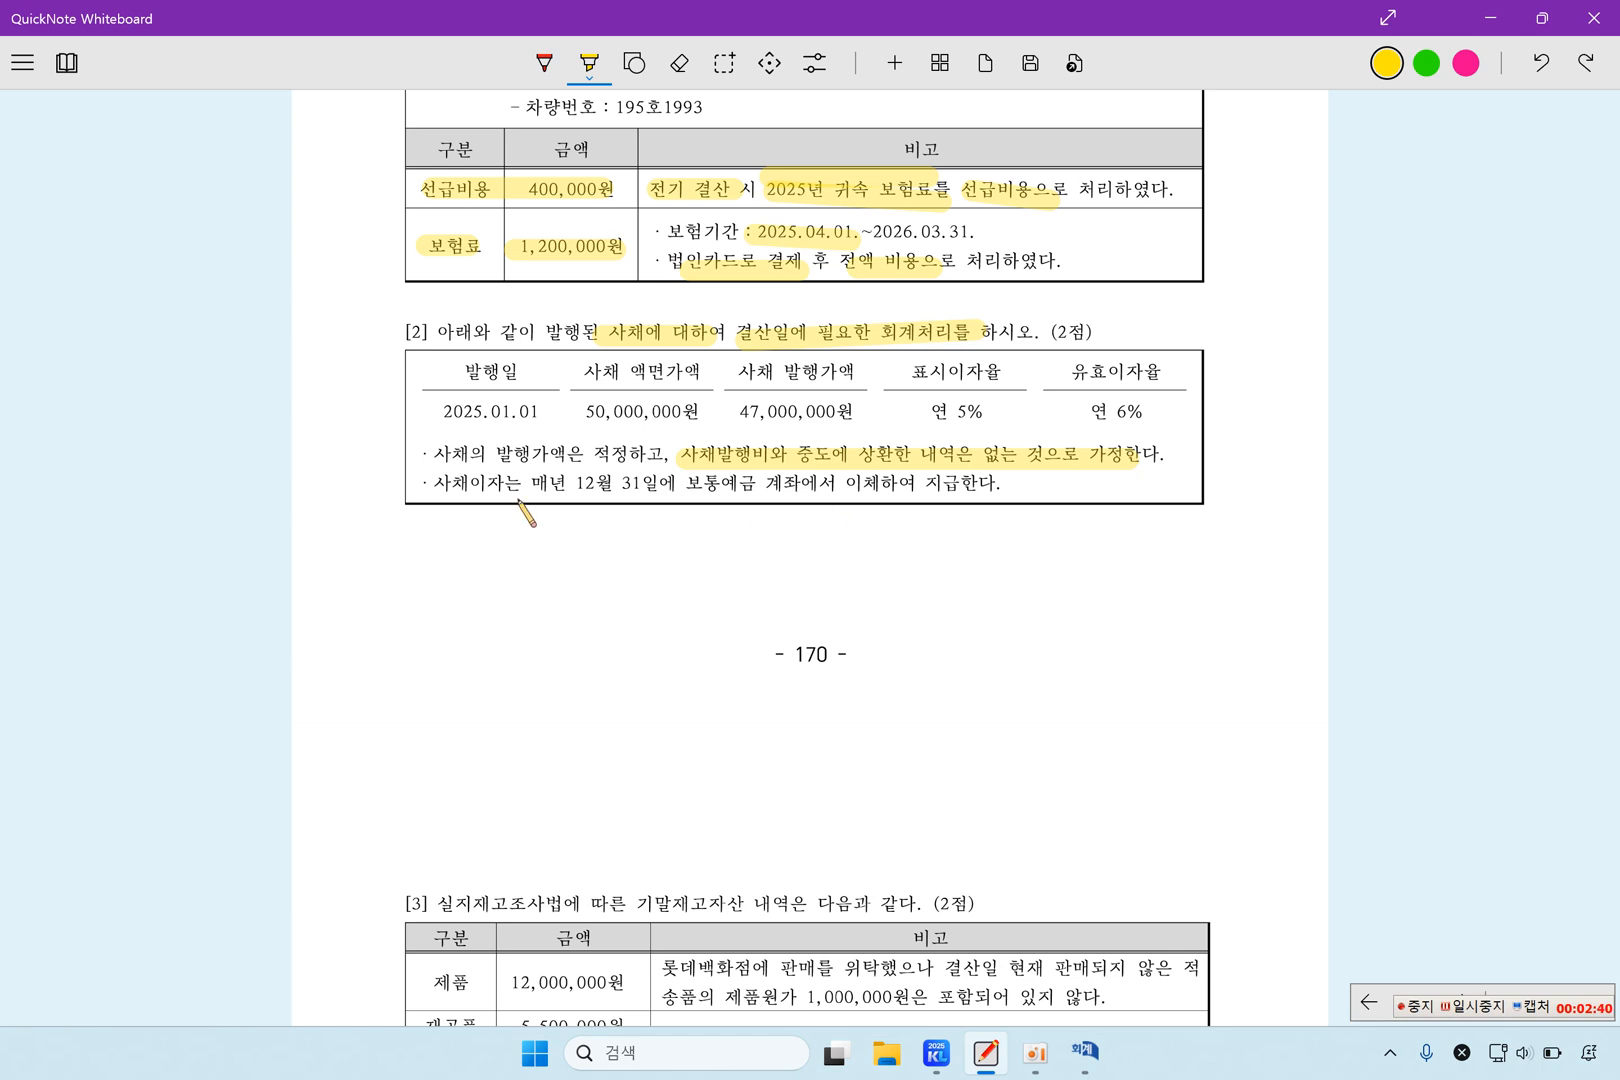
drag(527, 484, 990, 486)
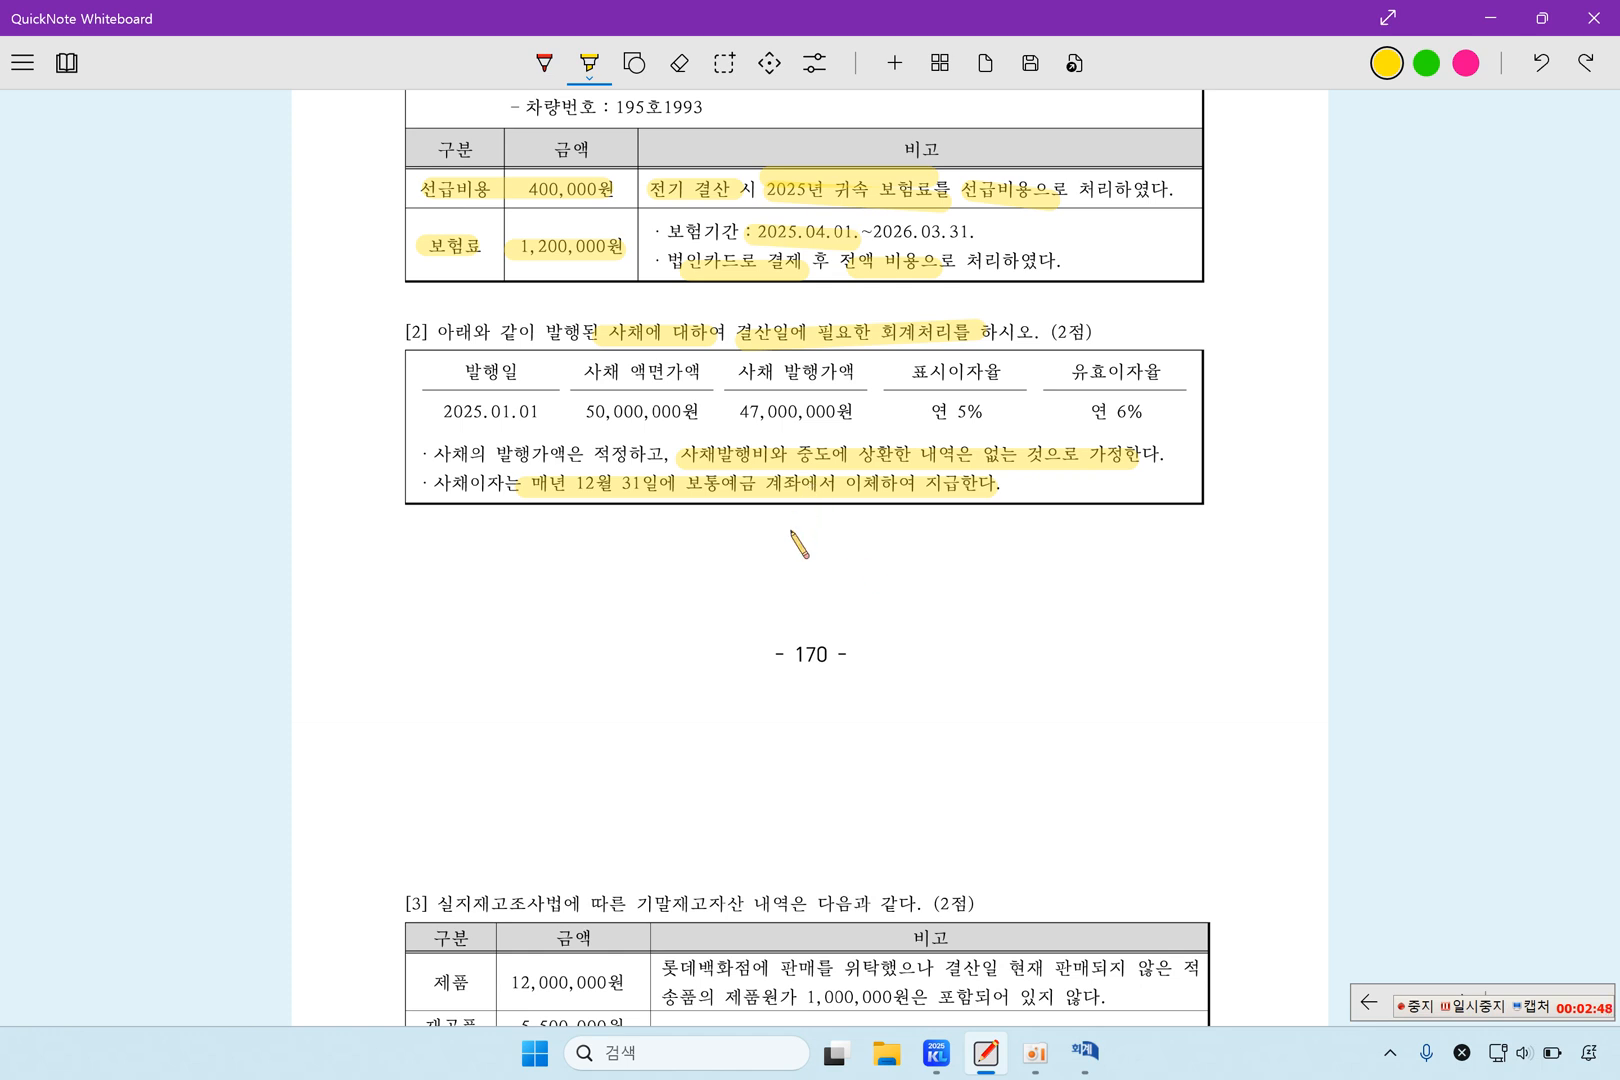
drag(580, 412, 698, 412)
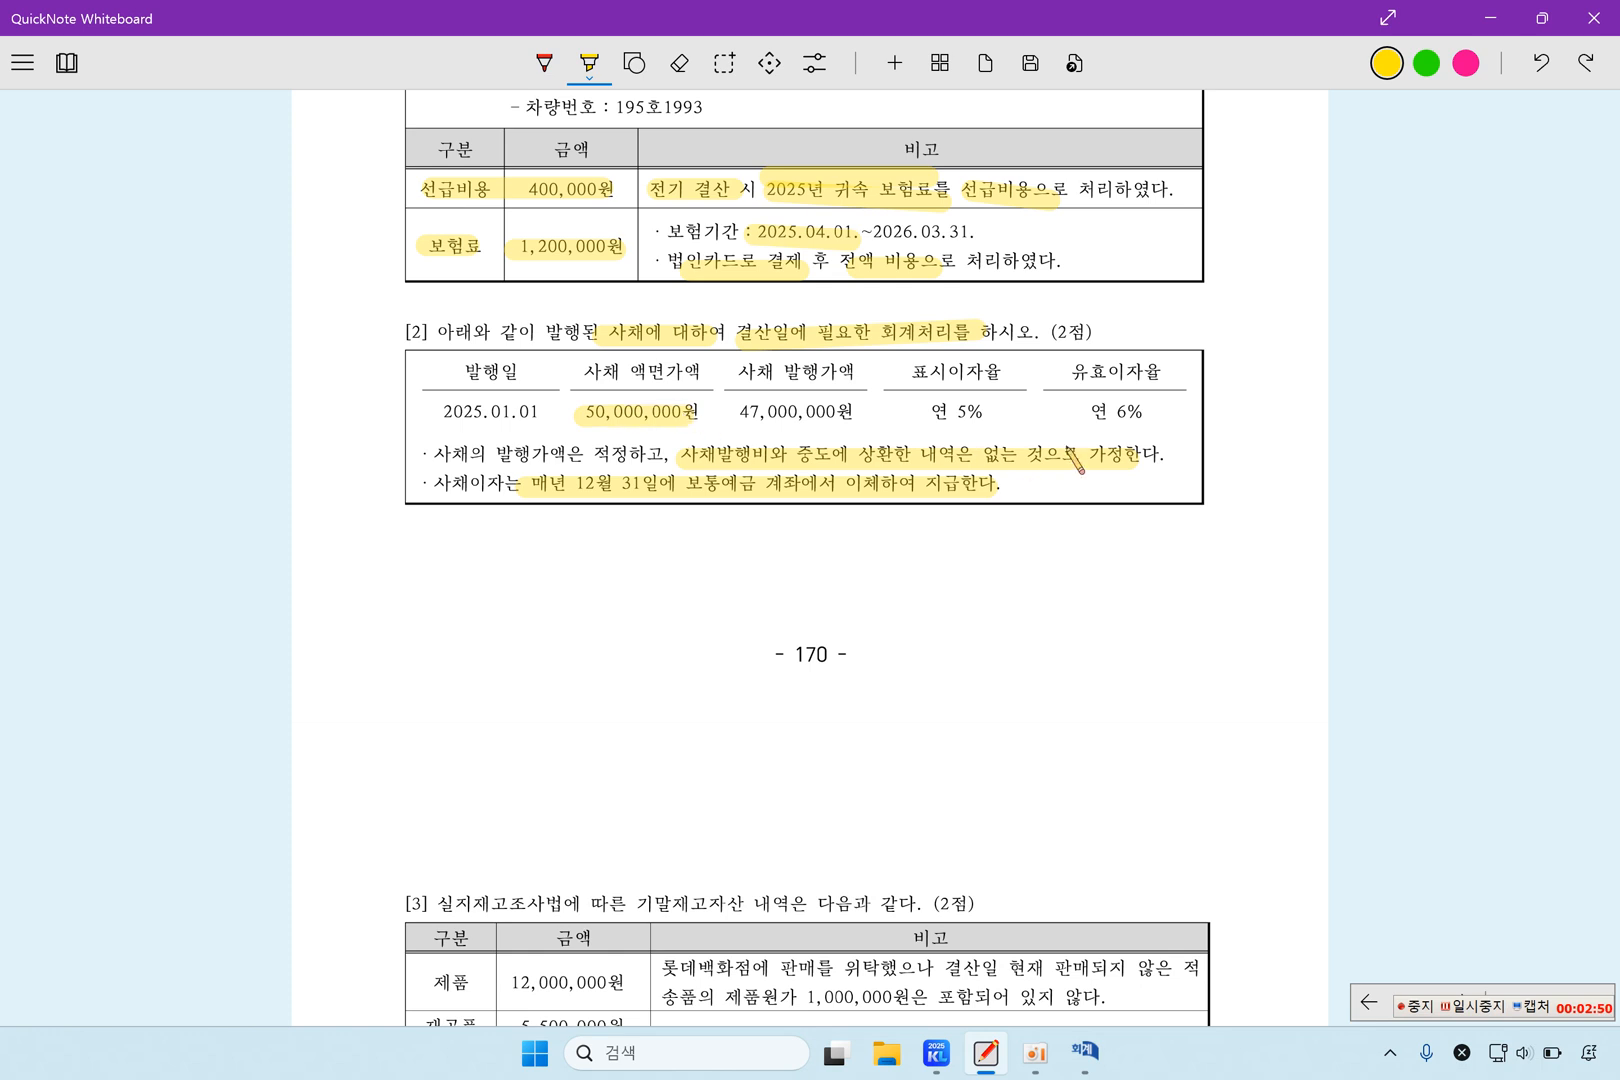
drag(922, 412, 975, 410)
drag(422, 411, 557, 411)
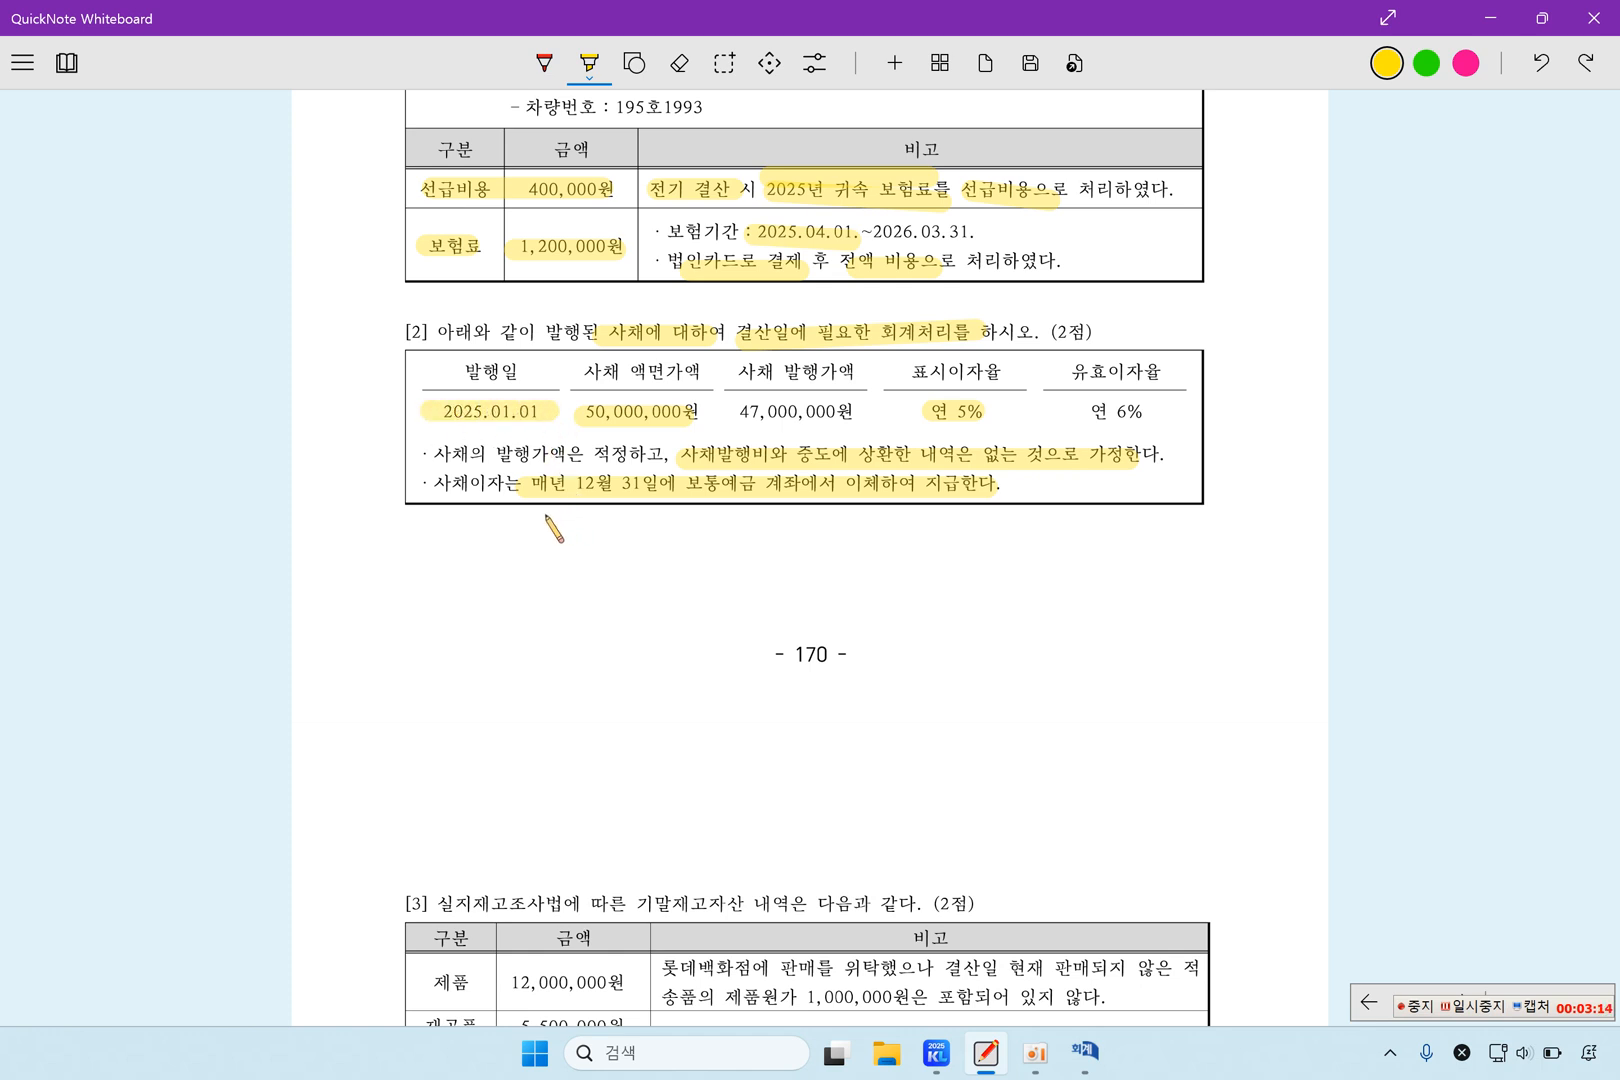
drag(733, 411, 850, 411)
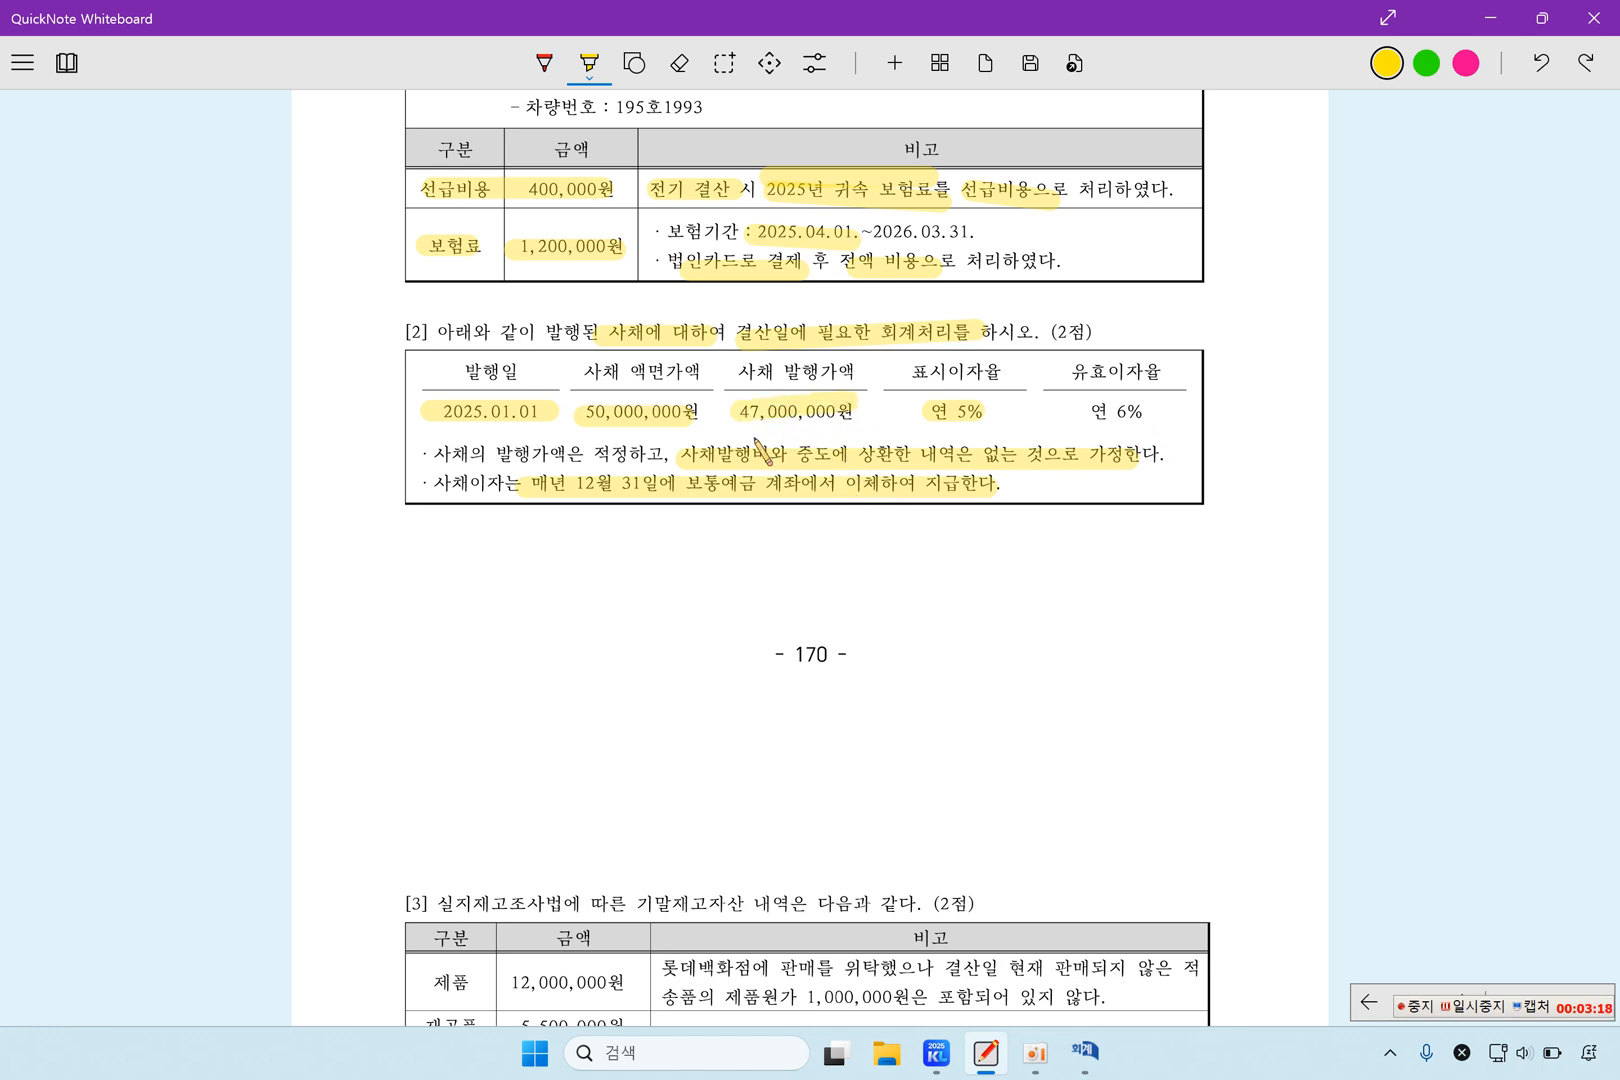
drag(1077, 410, 1153, 411)
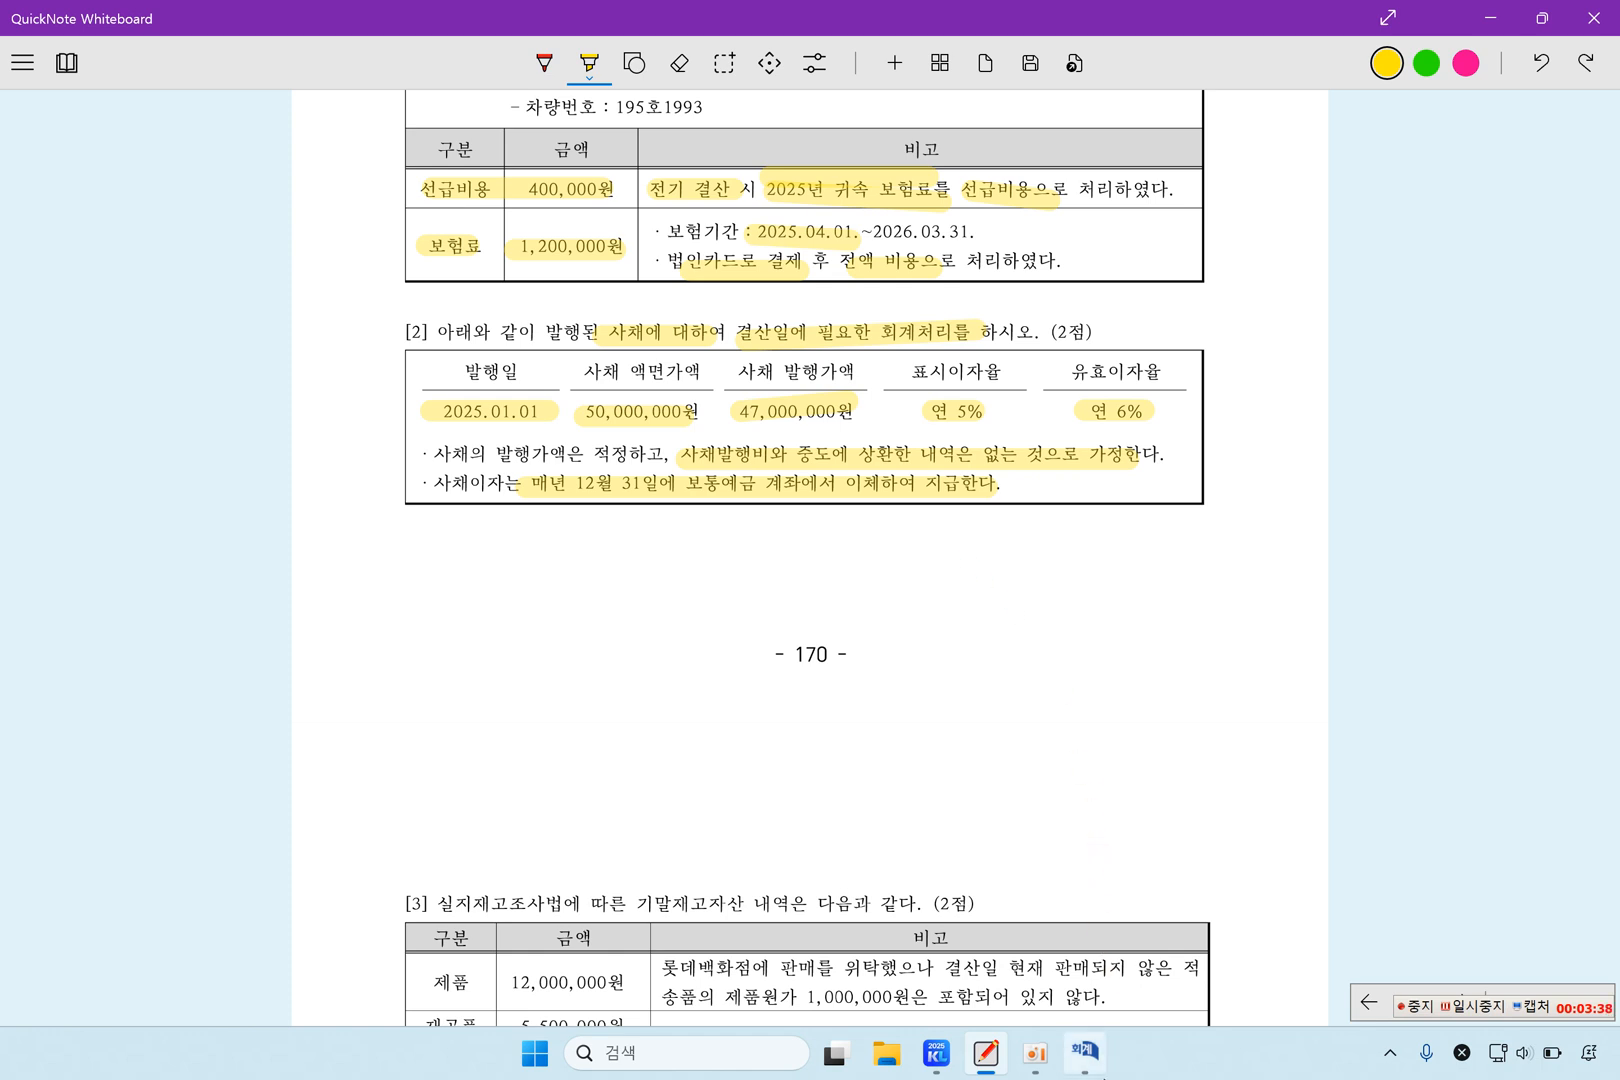
Switch to the 일반전표입력 window and enter a debit (차변) line for account 0951 이자비용 of 2,820,000.
click(1084, 1052)
click(268, 393)
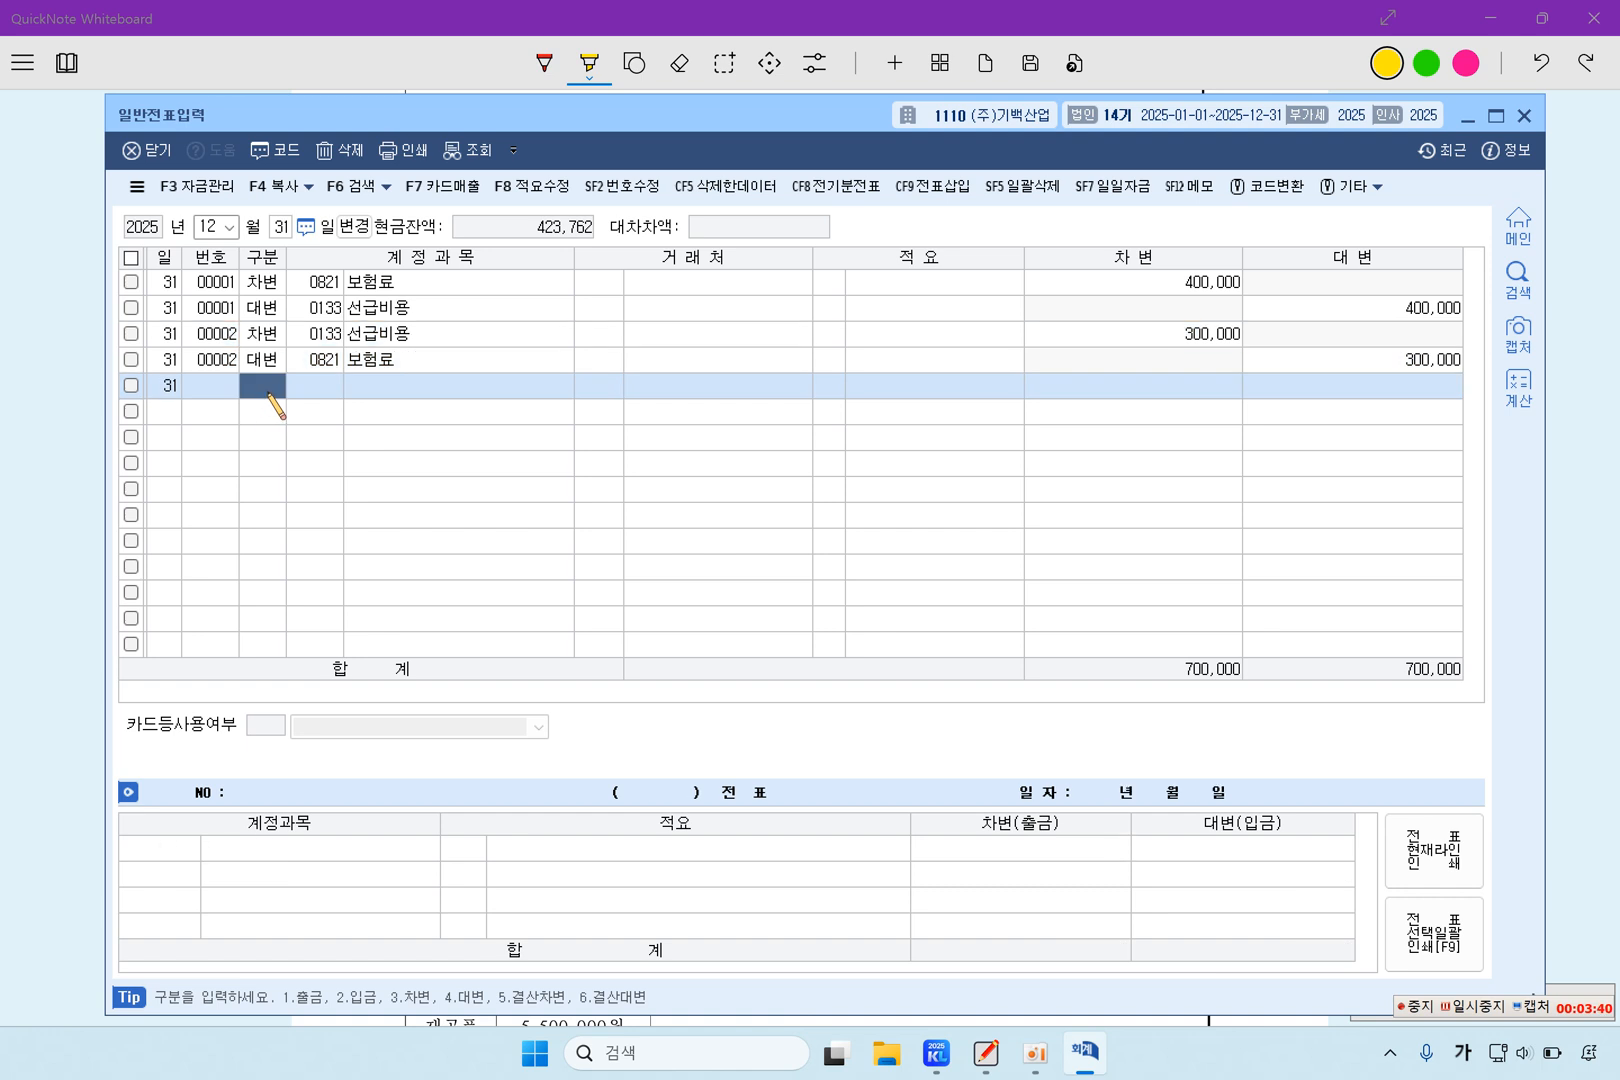
text(3이자비용)
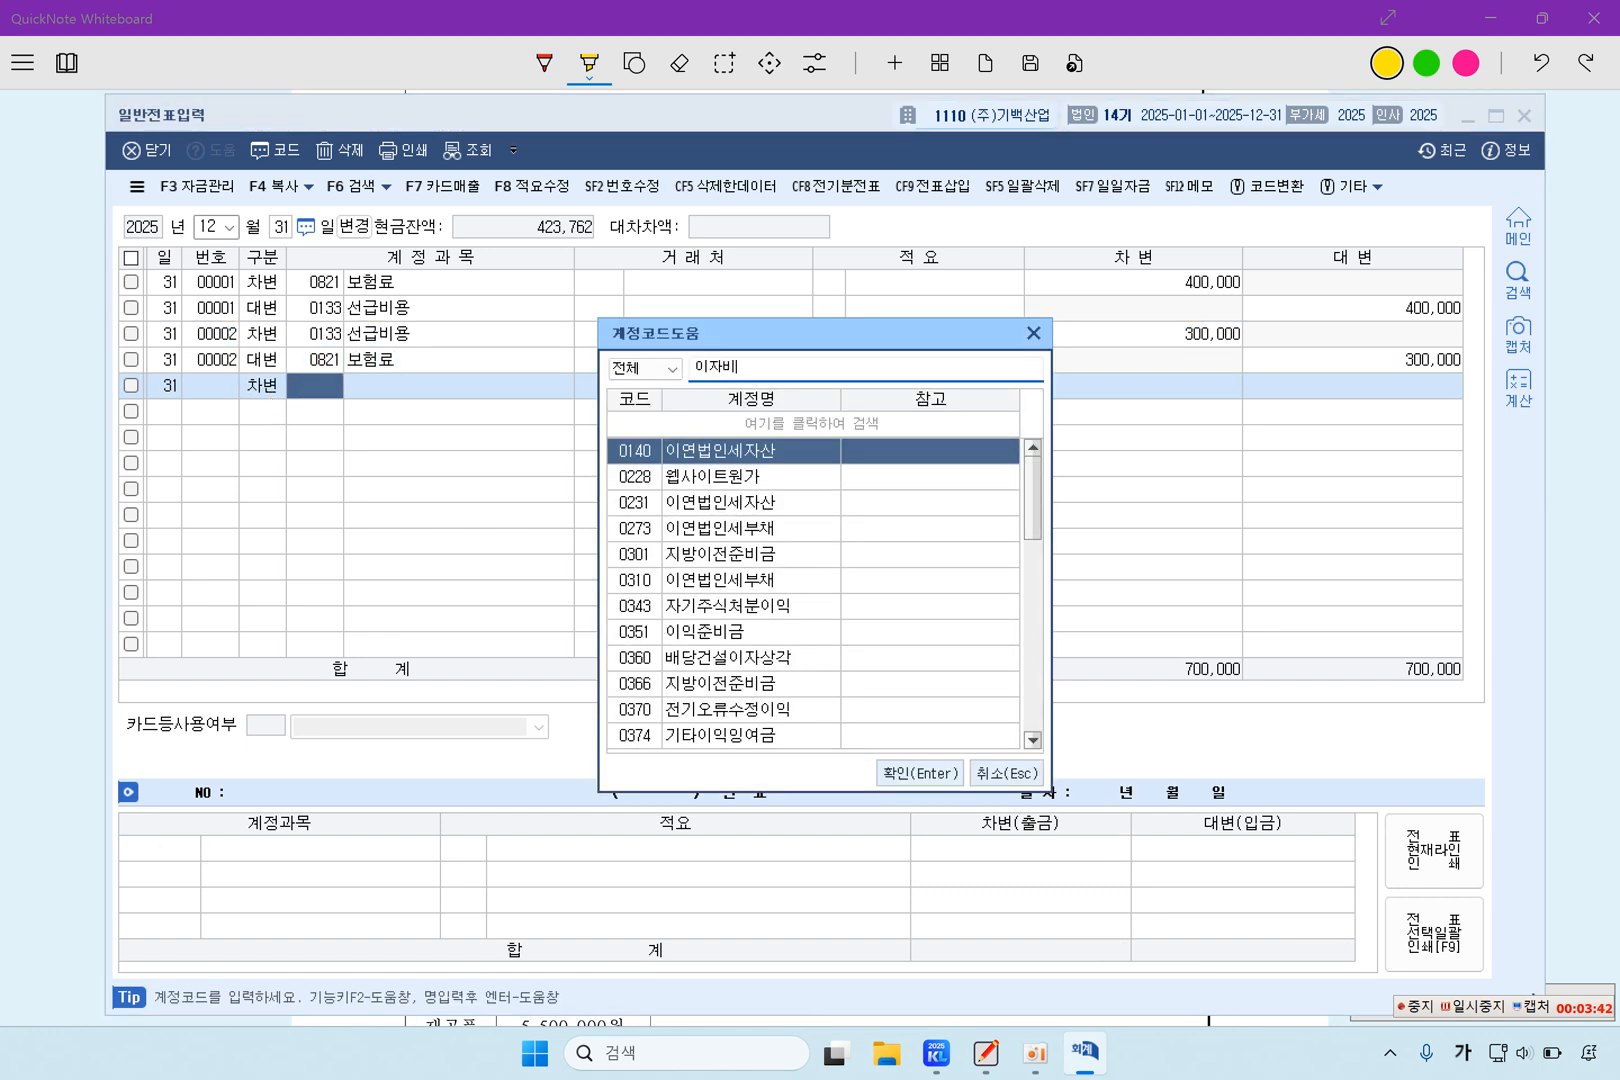
key(Return)
key(Return)
key(Return)
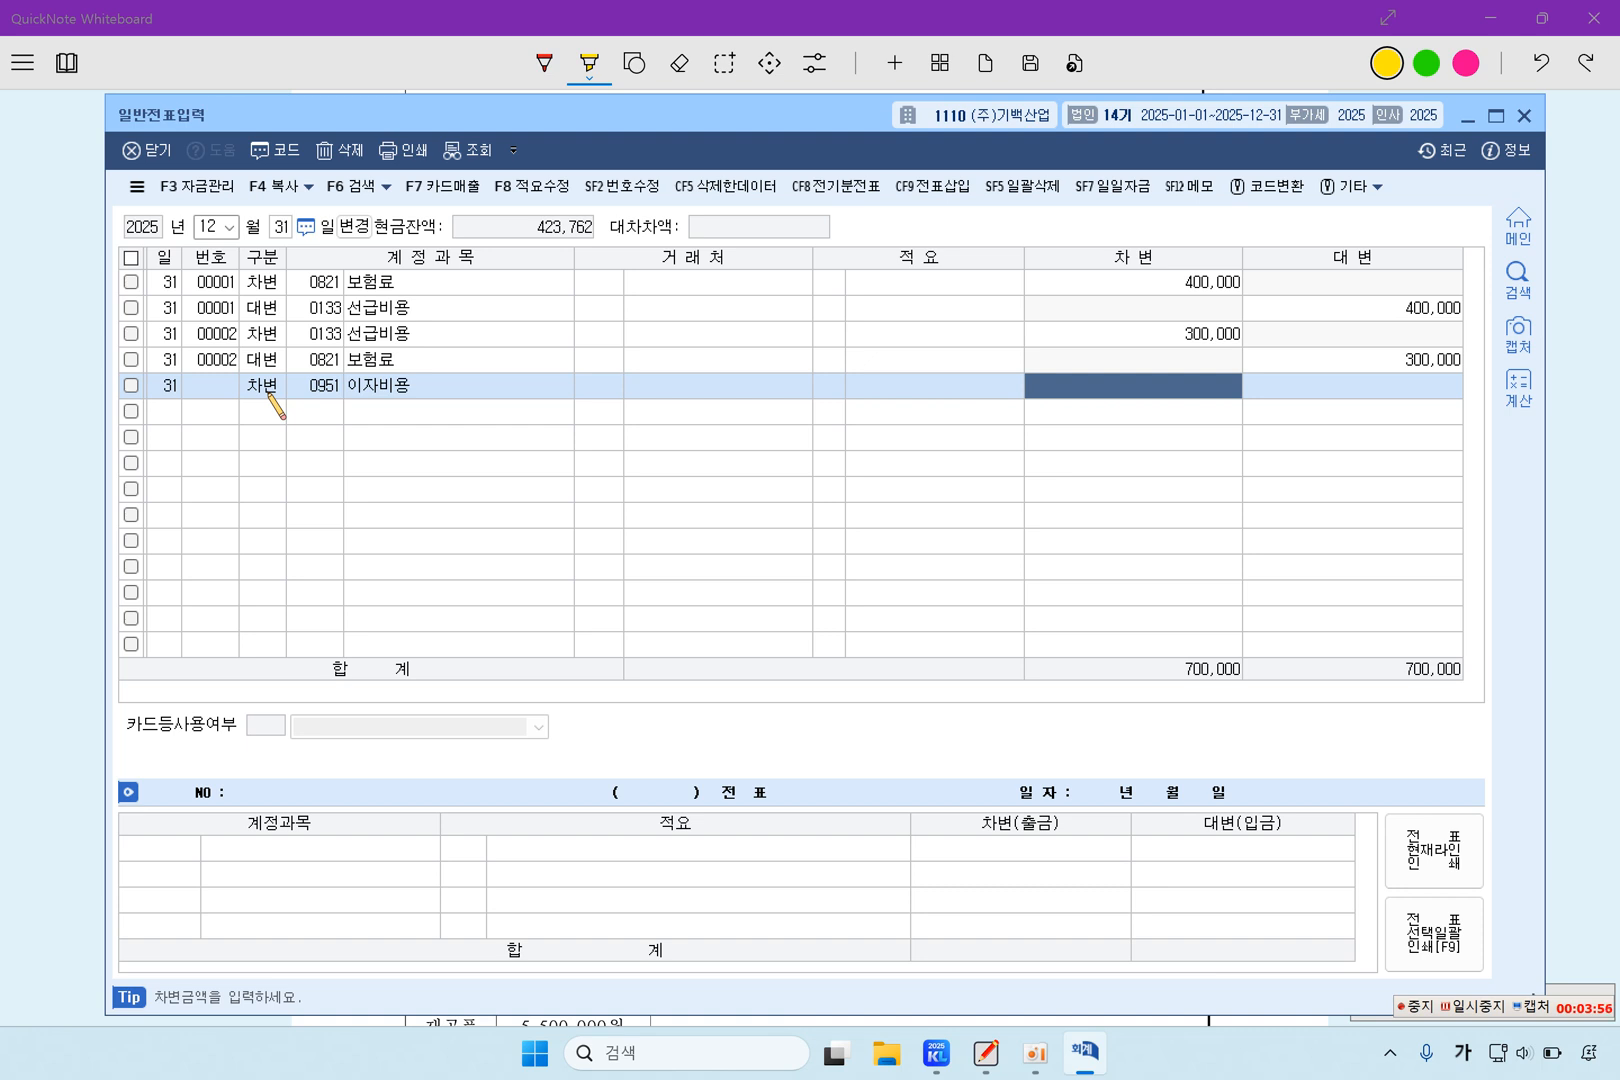
text(2820000)
key(Return)
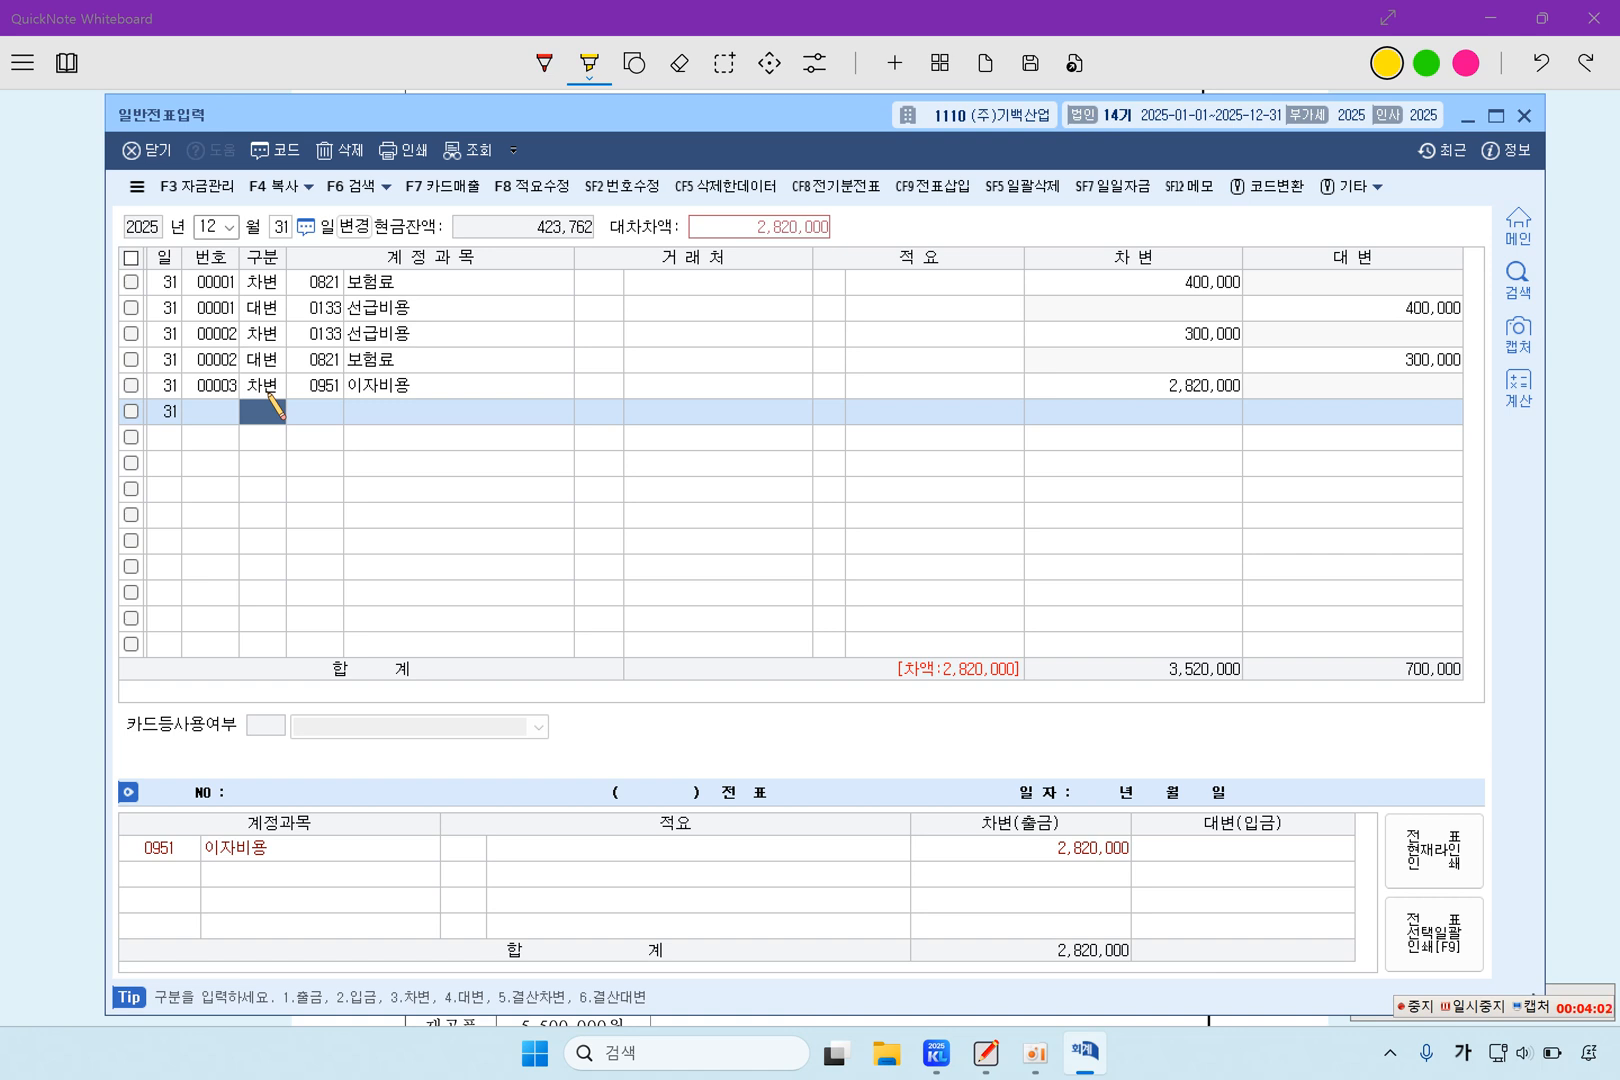
Enter a credit (대변) line for account 0103 보통예금 with an amount of 2,500,000.
text(4103)
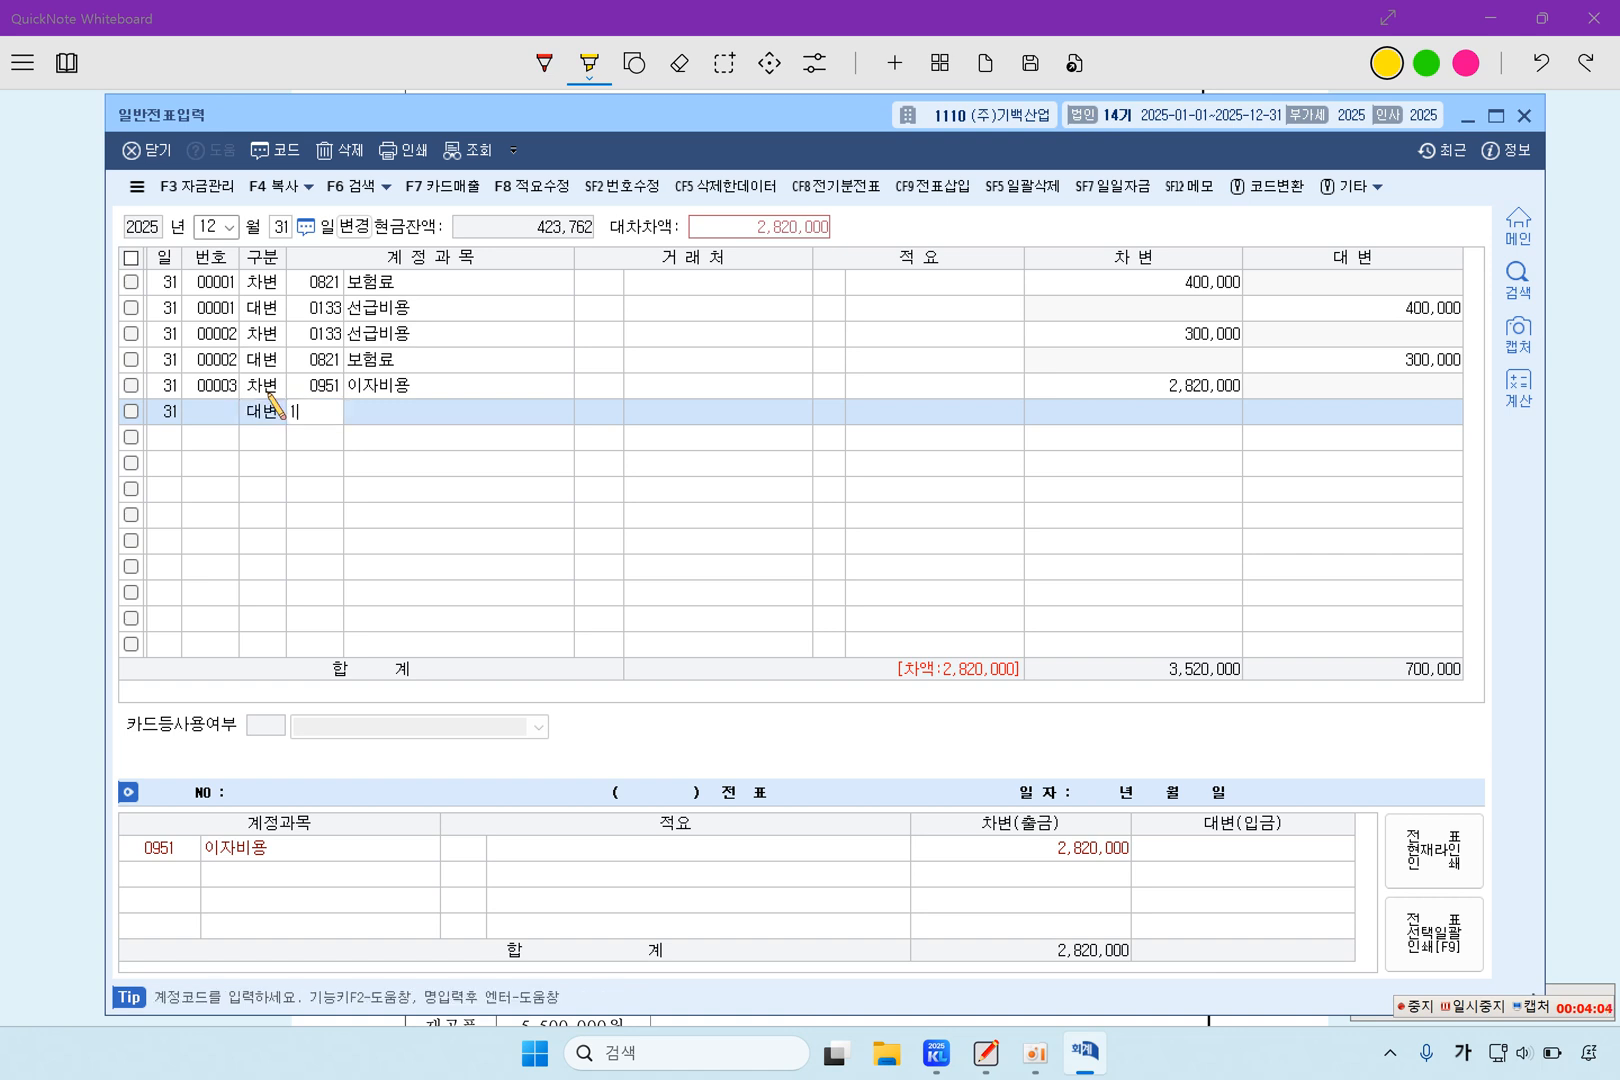
key(Return)
key(Return)
key(Return)
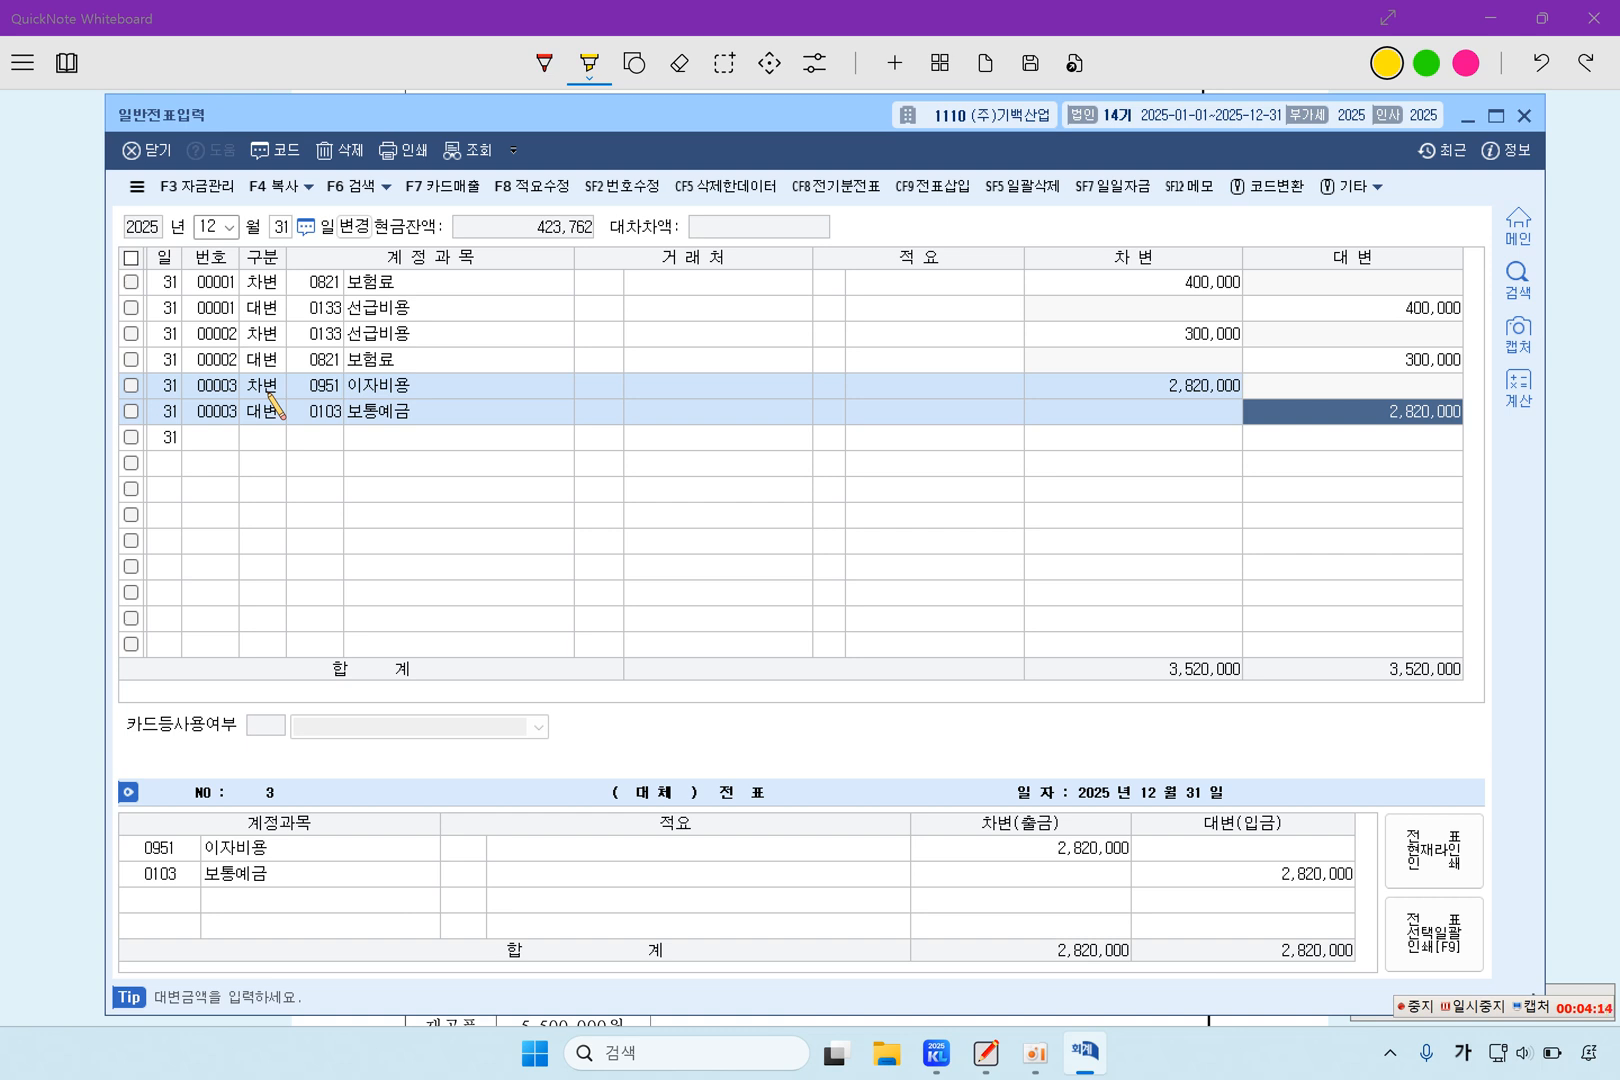
text(2500000)
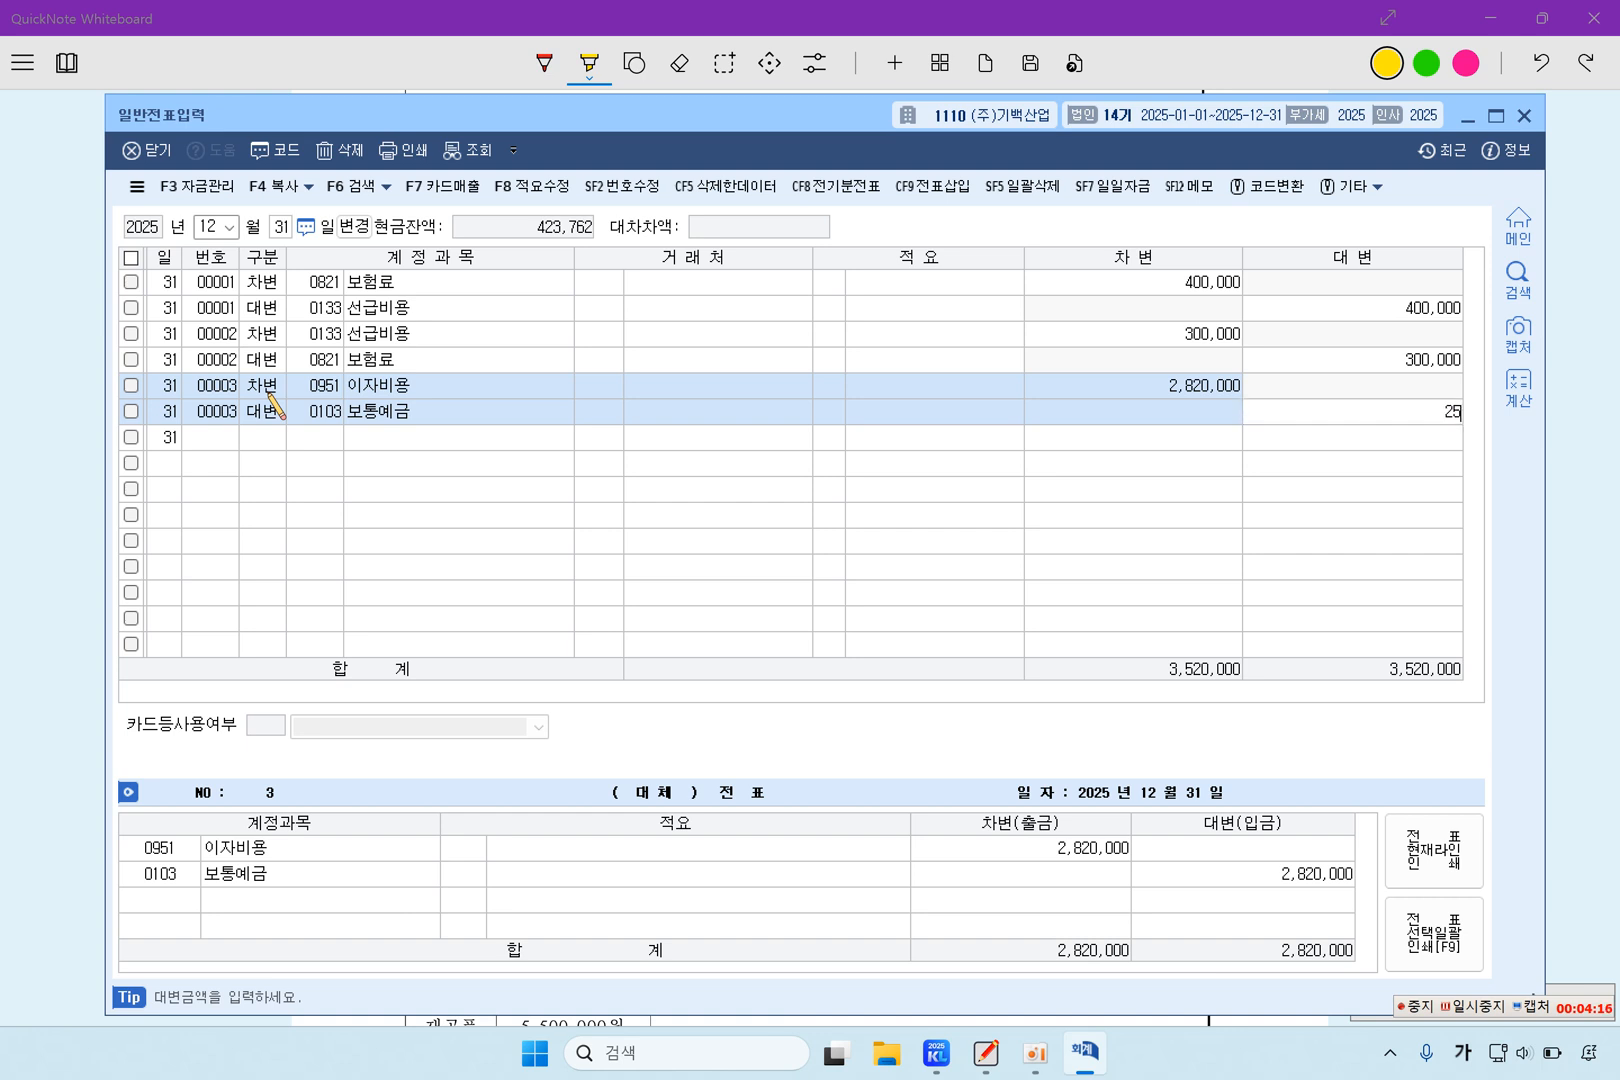
key(Return)
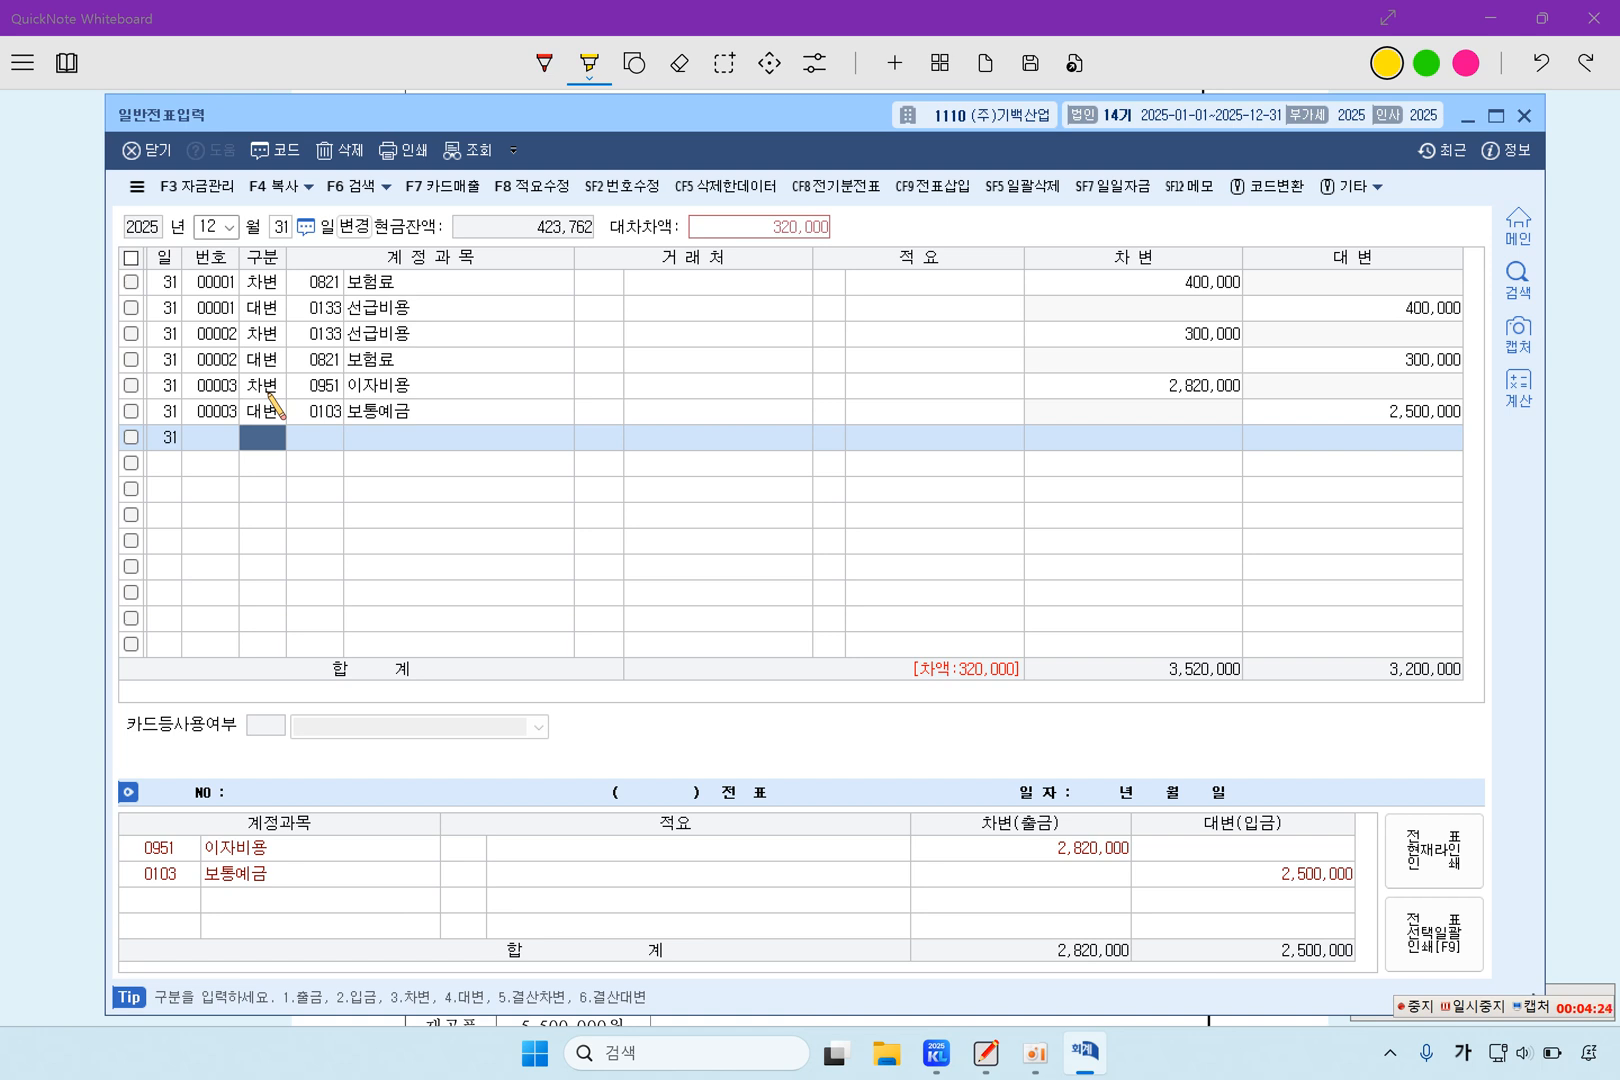
Enter a second credit (대변) line for account 0292 사채할인발행차금 of 320,000 to balance the bond interest entry.
text(4)
key(Return)
text(사)
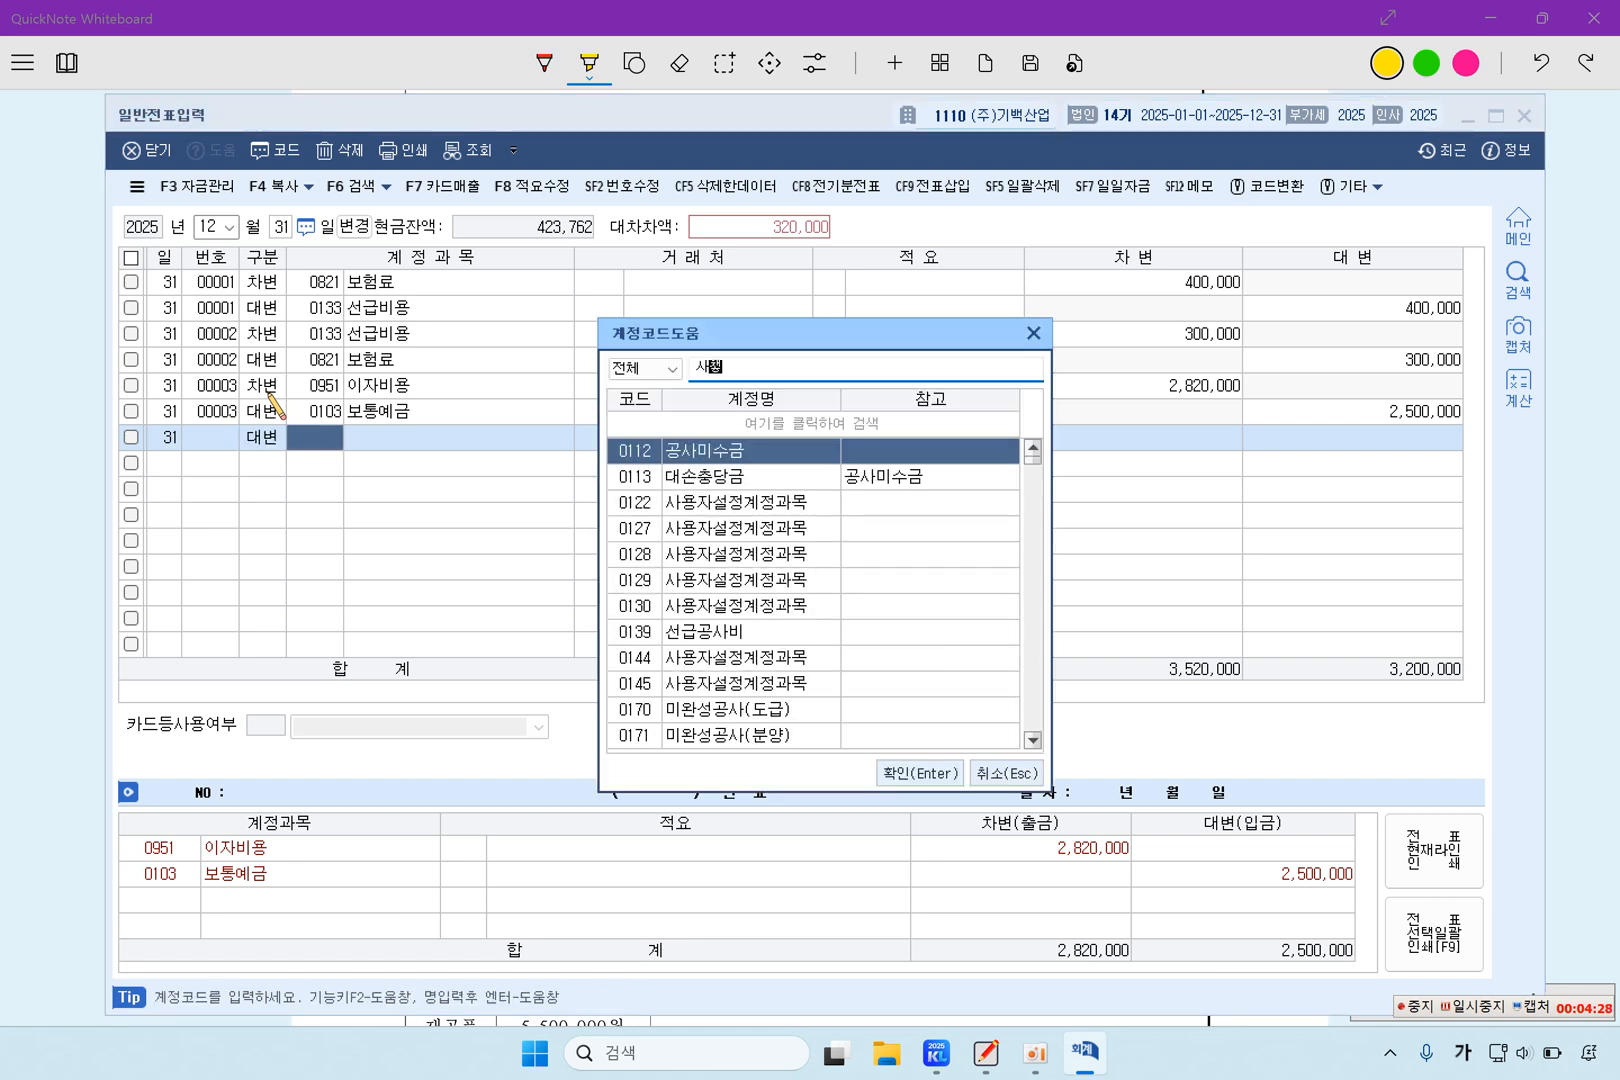
text(채할인)
key(Return)
key(Return)
key(Return)
key(Return)
key(Up)
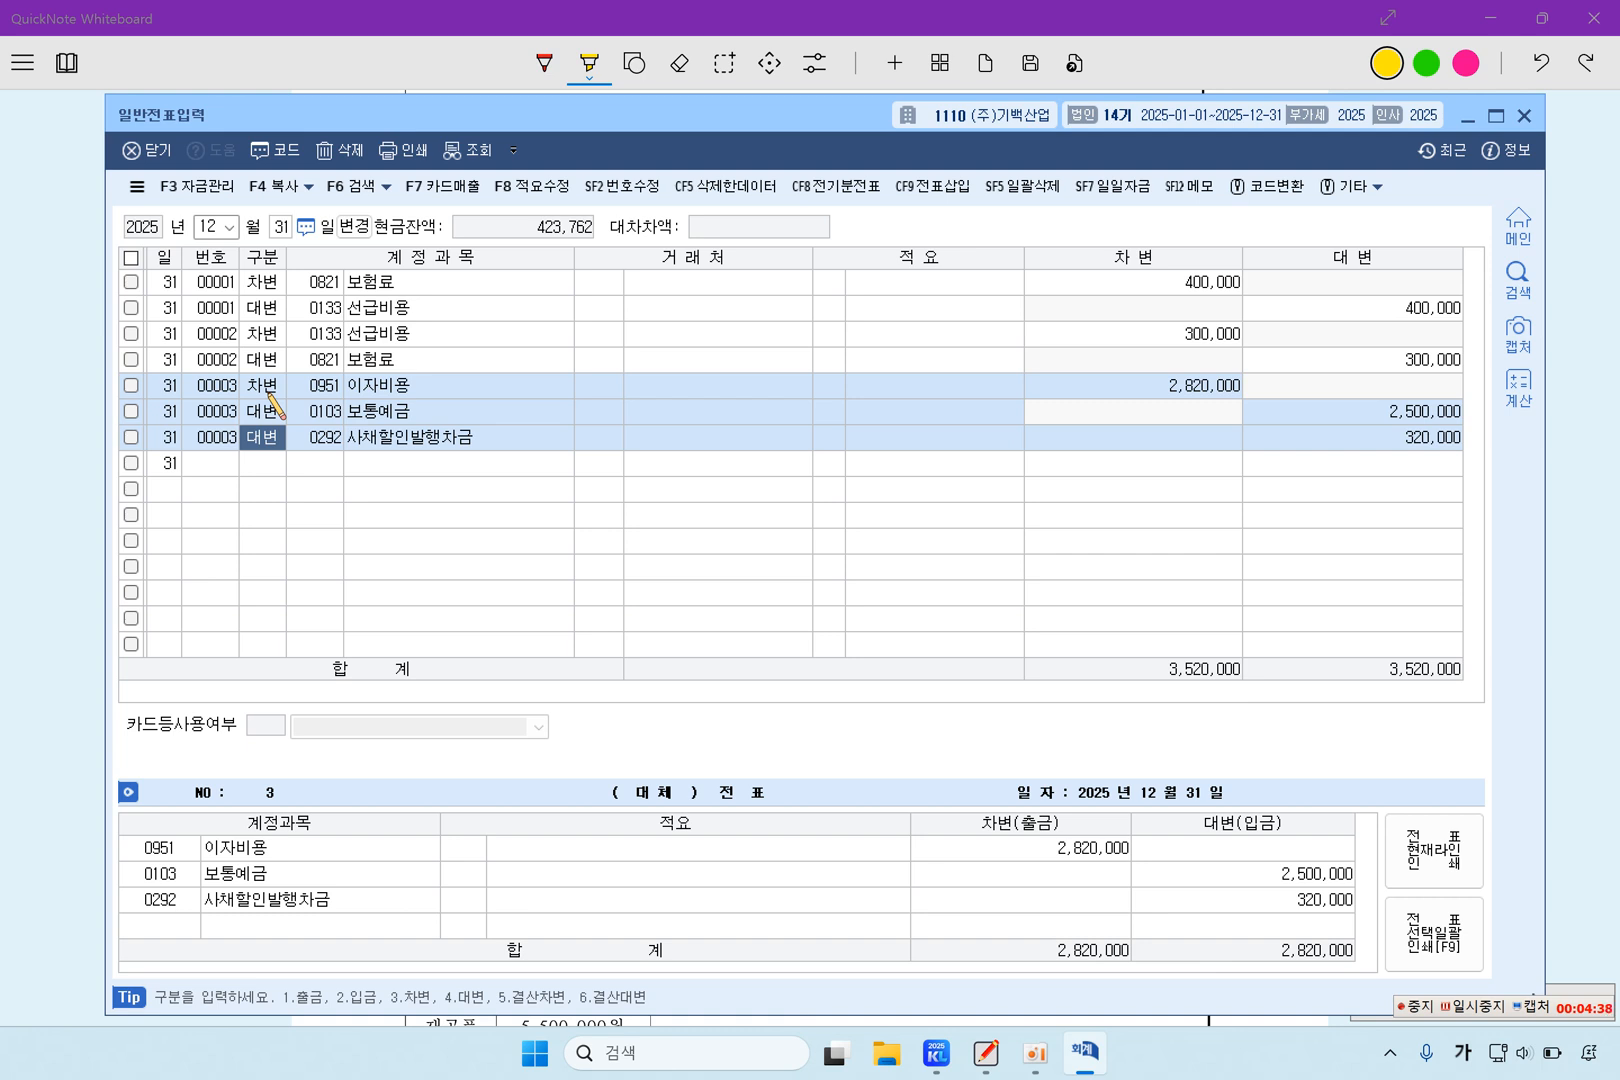
Switch to QuickNote Whiteboard and highlight 실지재고조사법, 기말재고자산 and the 12,000,000원, 5,500,000원 and 3,000,000원 amounts in question [3].
click(60, 506)
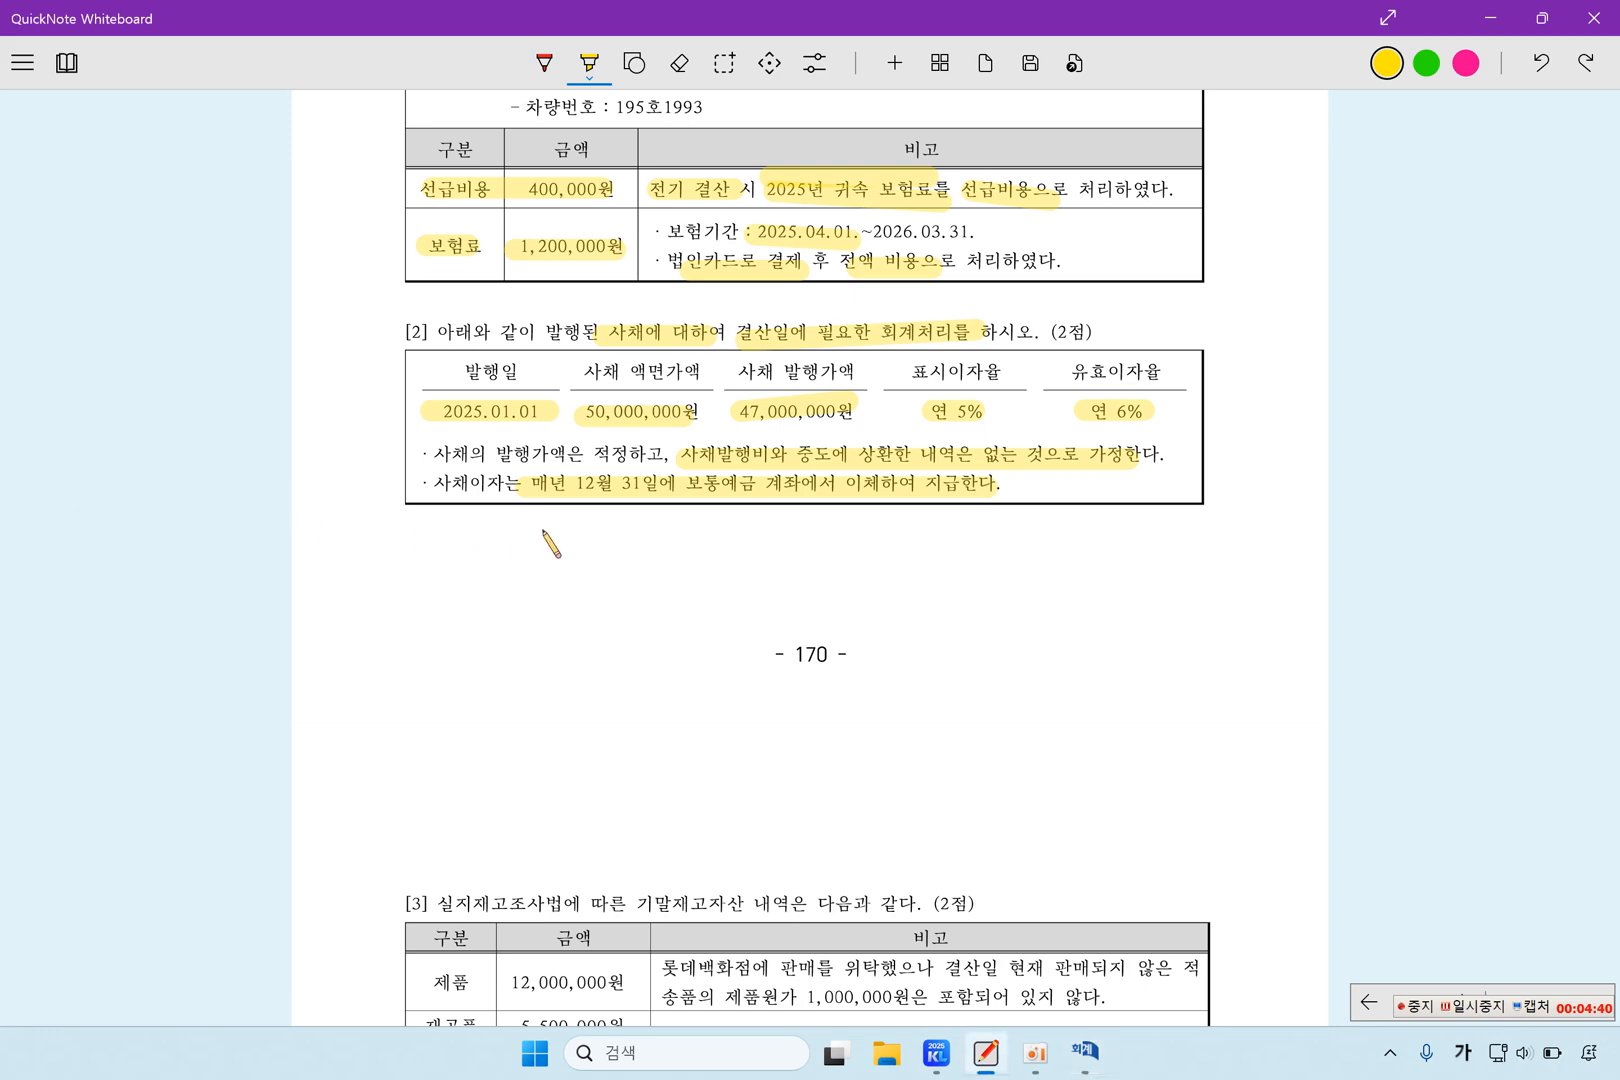
scroll(520, 540, down, 6)
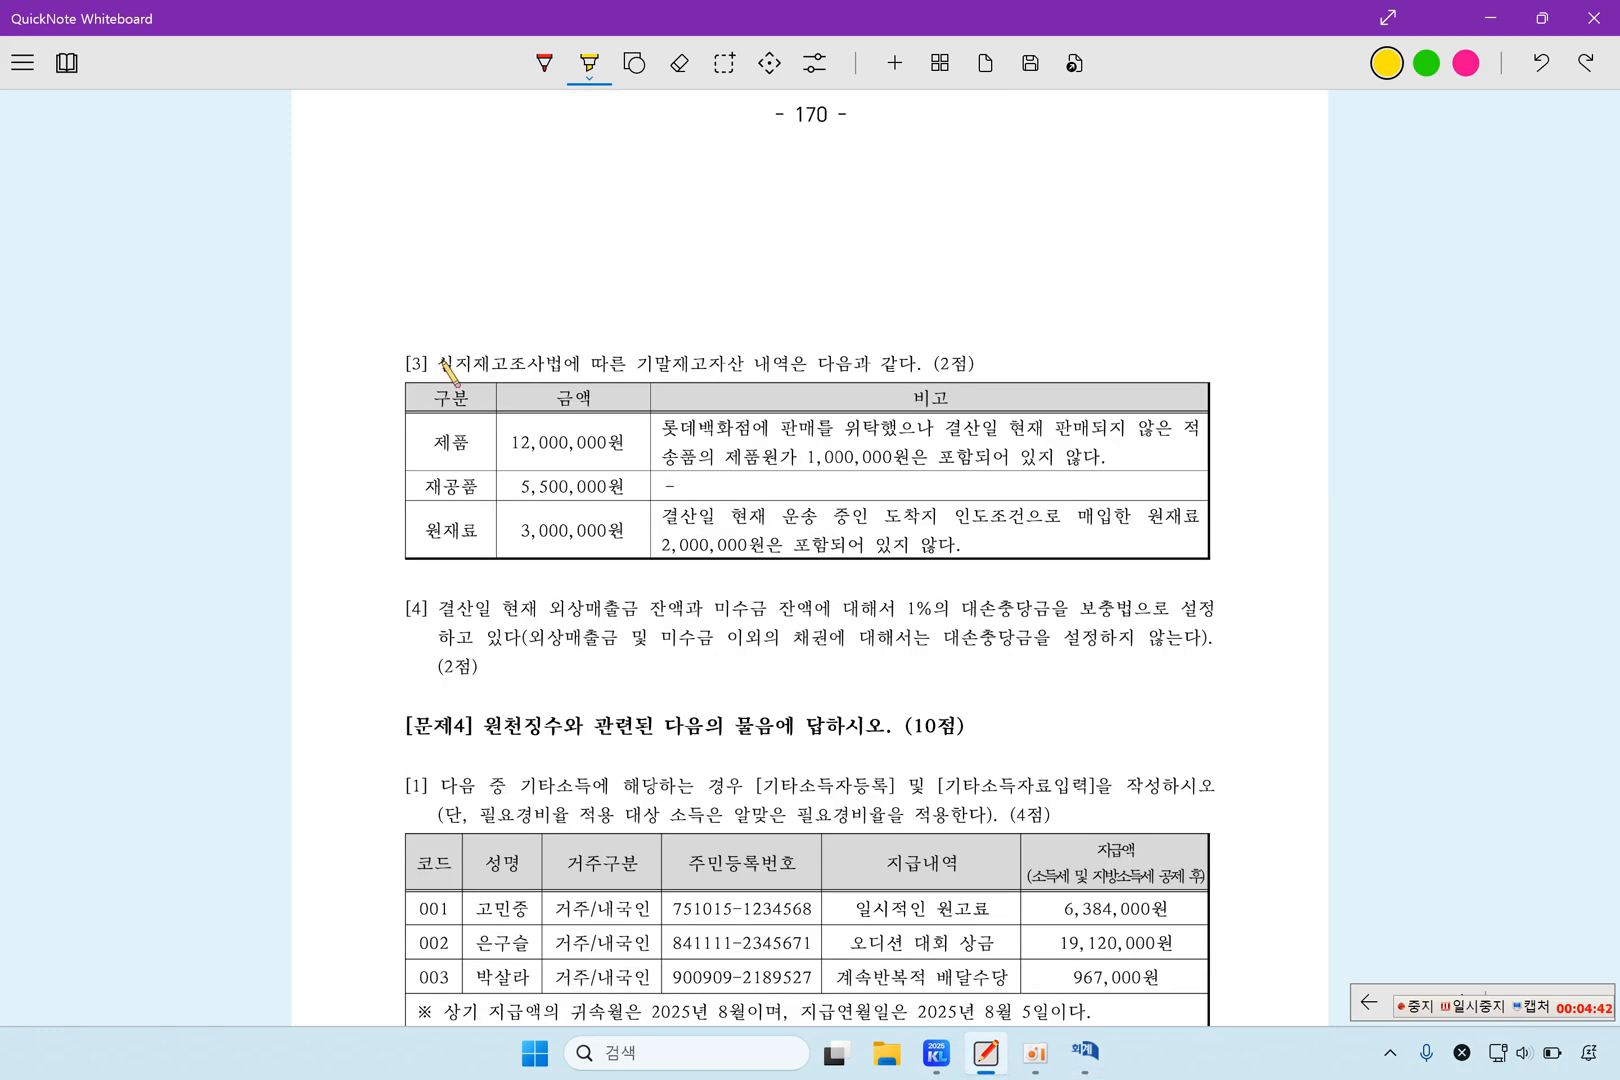
drag(436, 363, 725, 364)
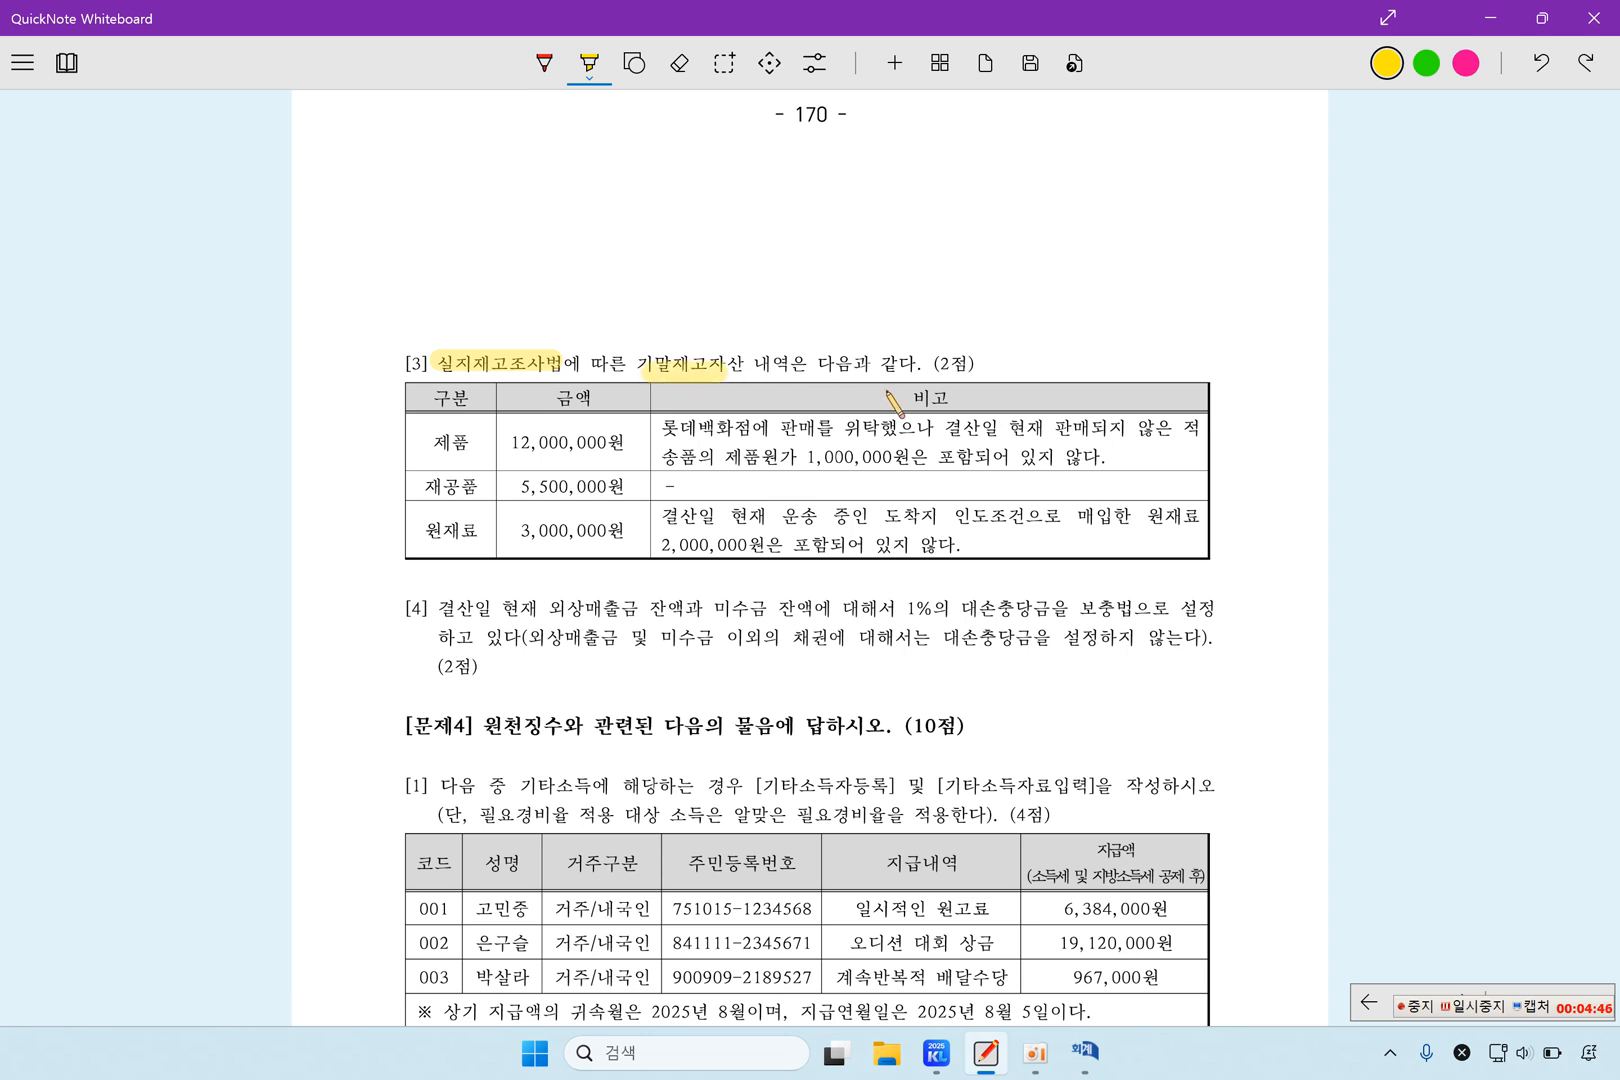
drag(510, 443, 624, 448)
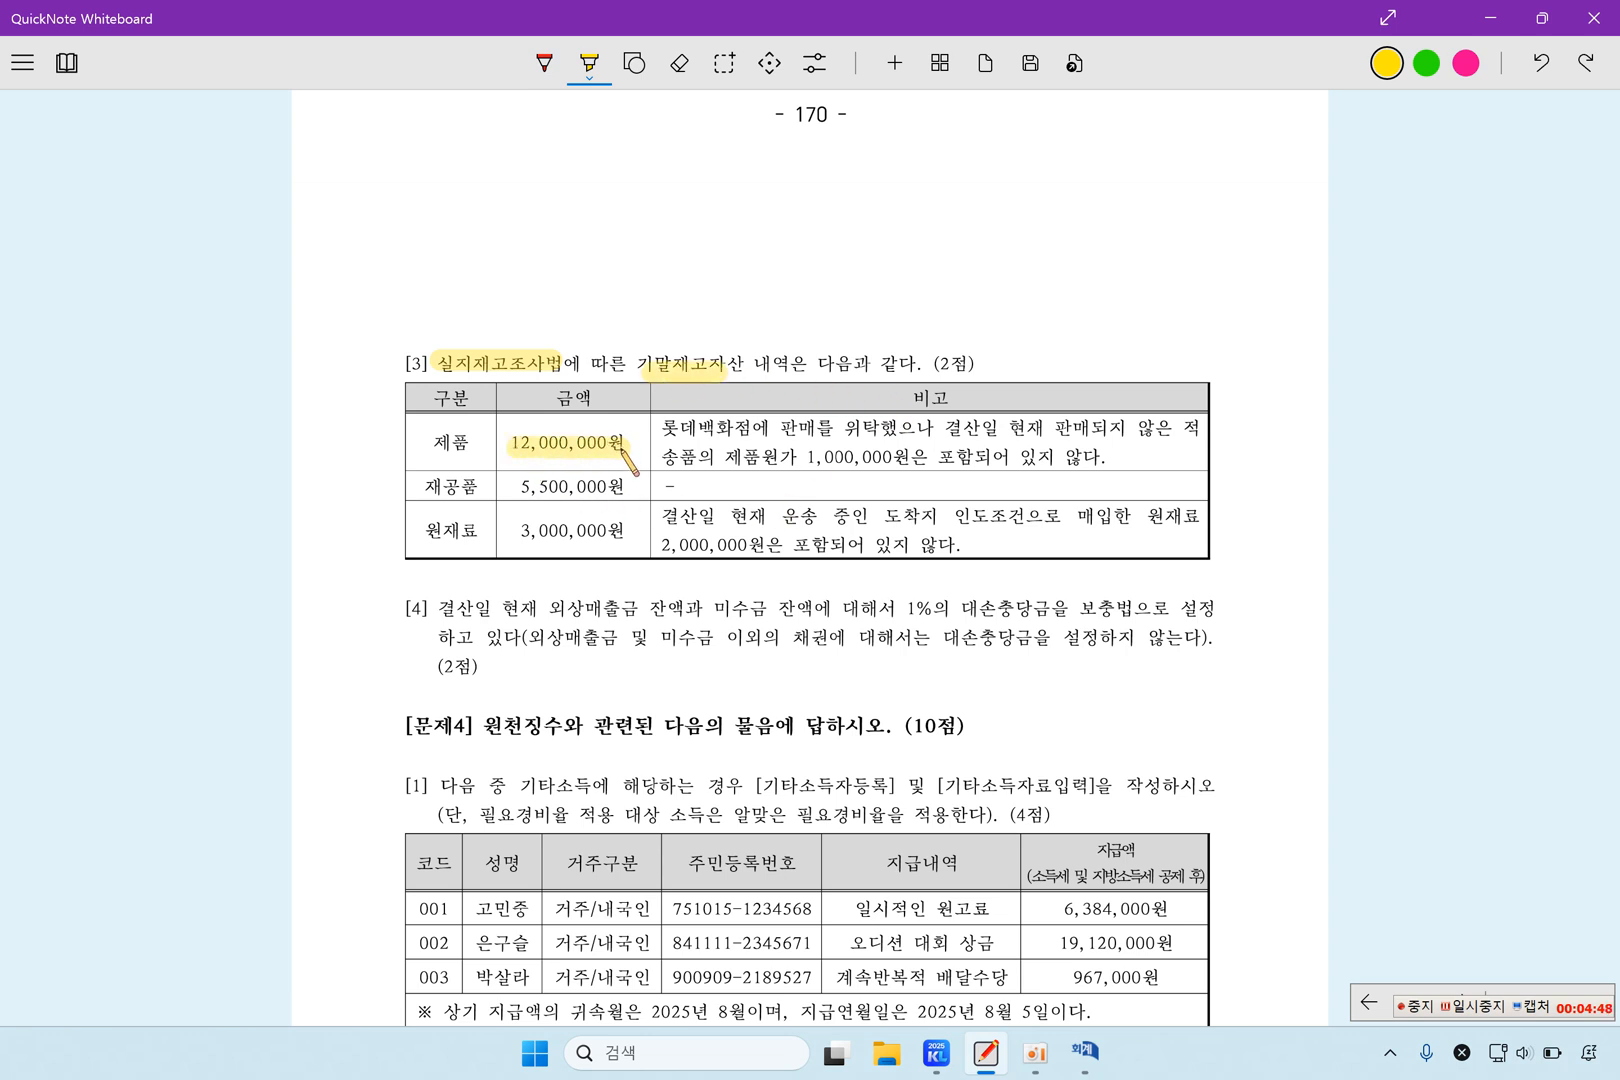
drag(516, 486, 622, 486)
drag(513, 533, 648, 533)
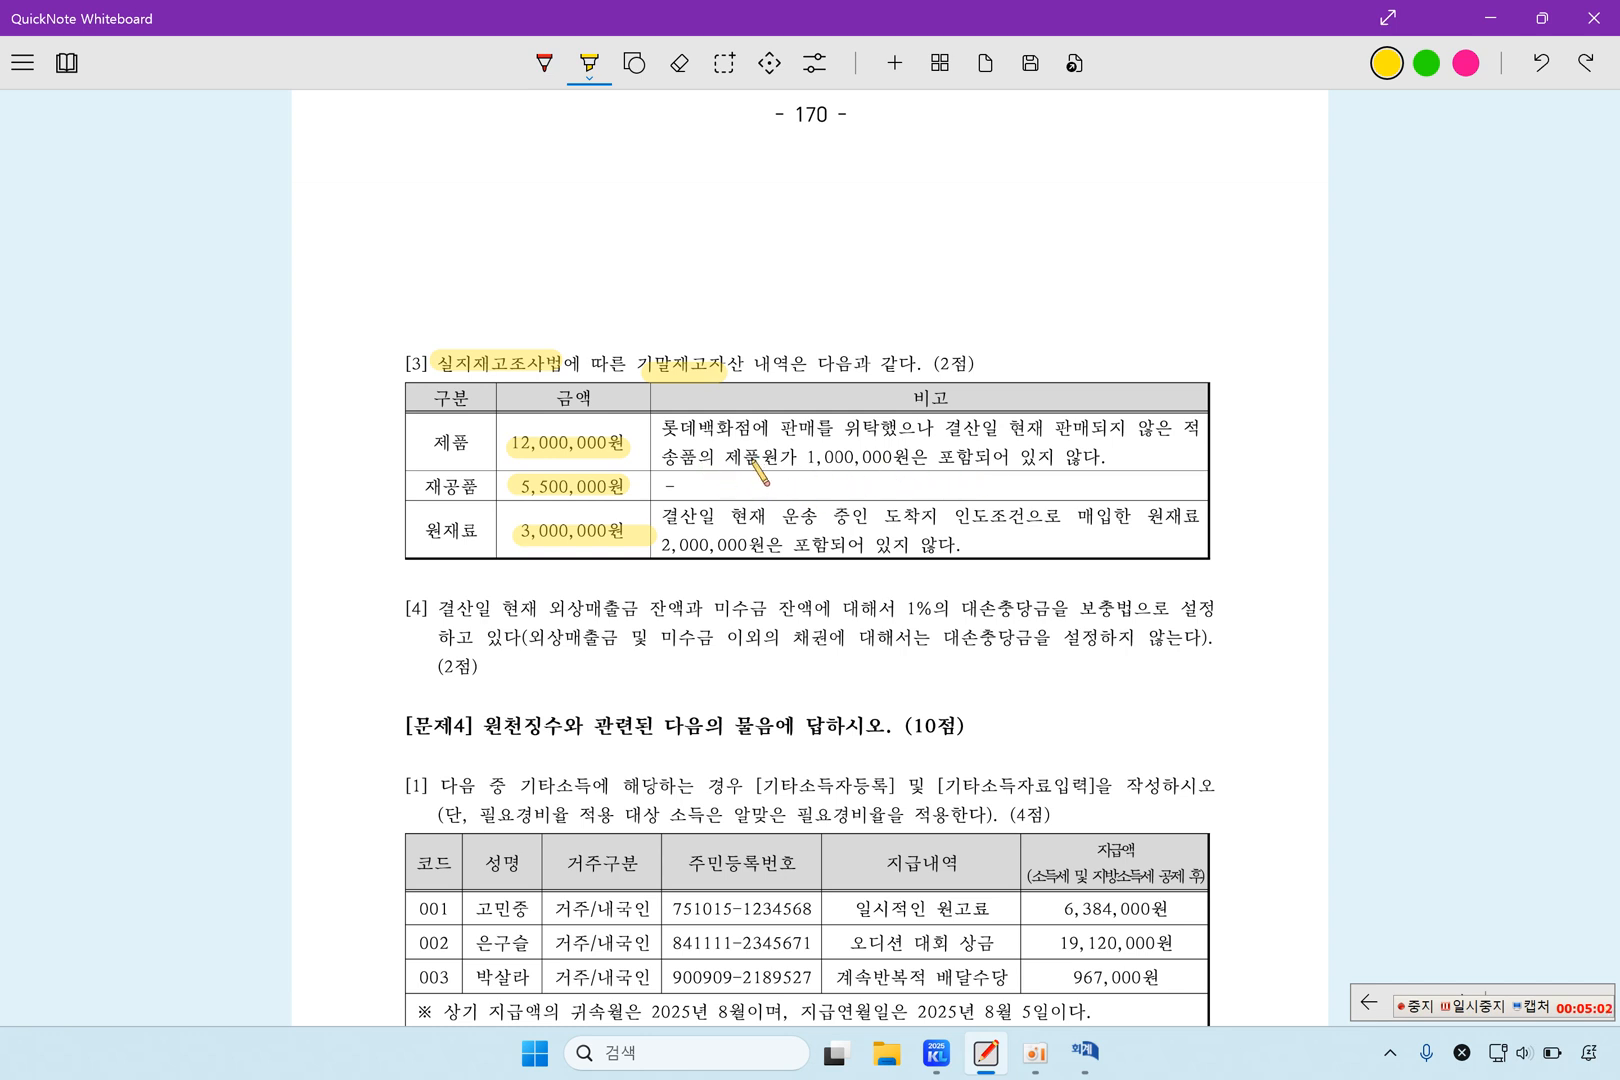
Highlight question [3]'s 1,000,000 consignment cost, 도착지 인도조건 원재료 exclusion note, and the 3,000,000원 raw material amount again.
drag(800, 457, 892, 457)
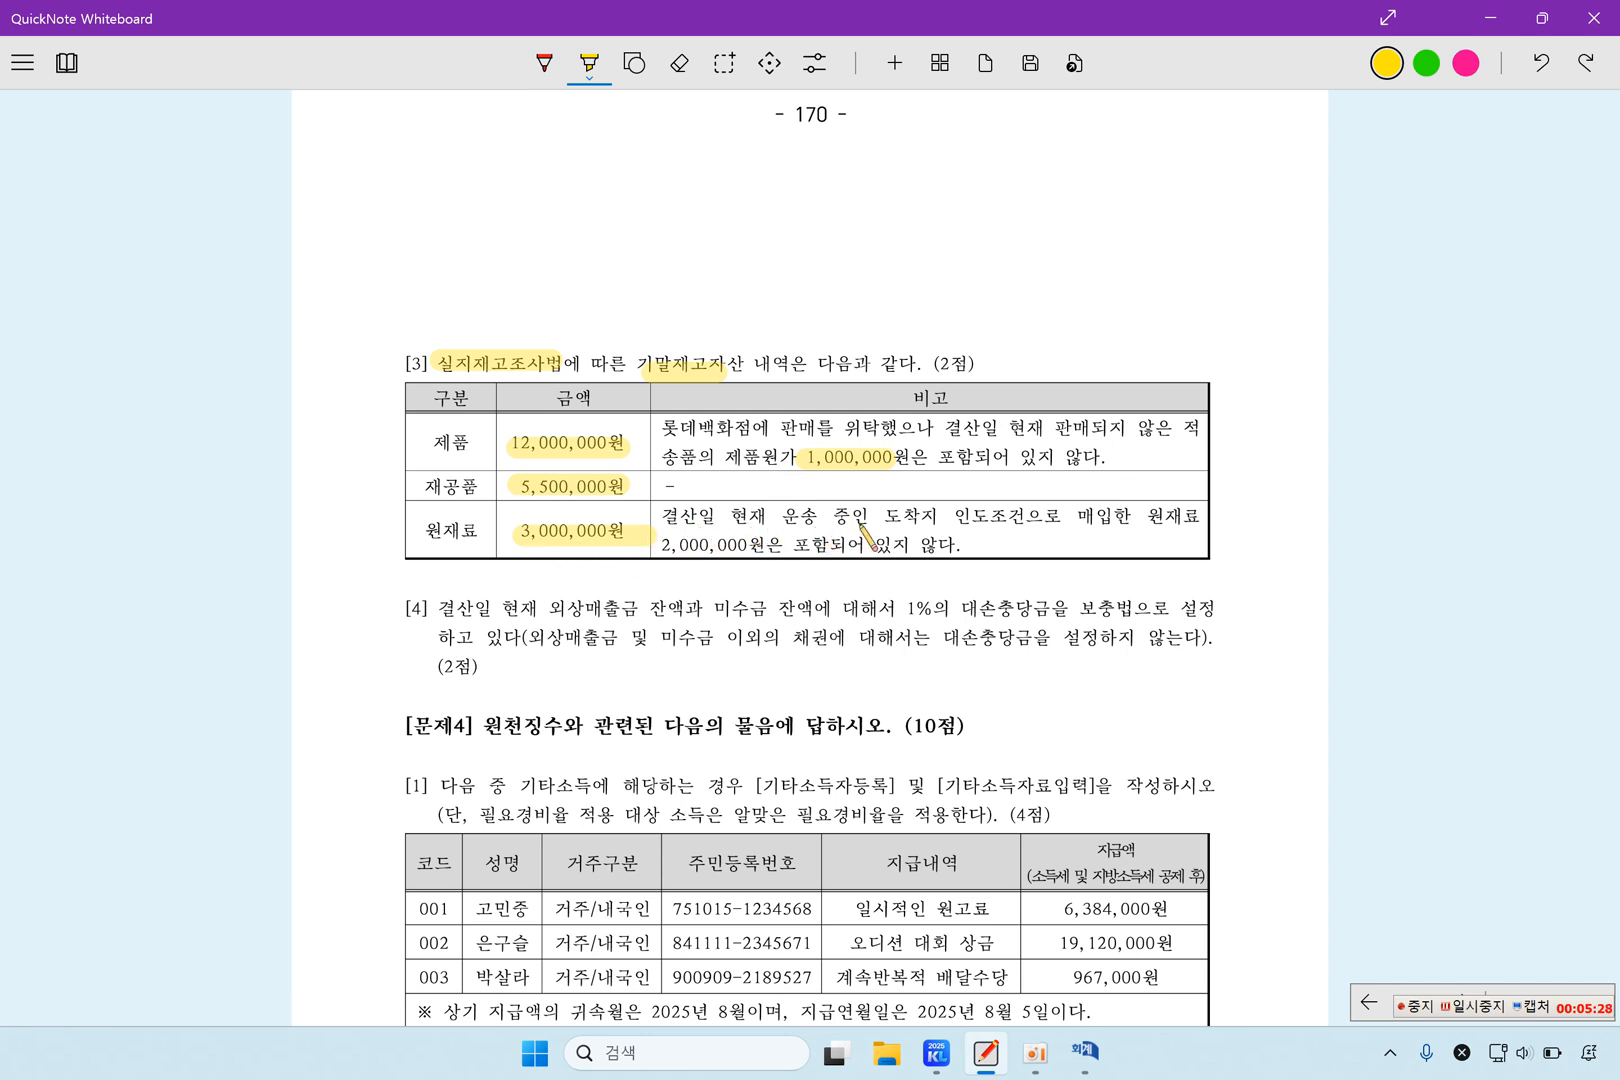
drag(885, 516, 1203, 518)
drag(696, 548, 946, 552)
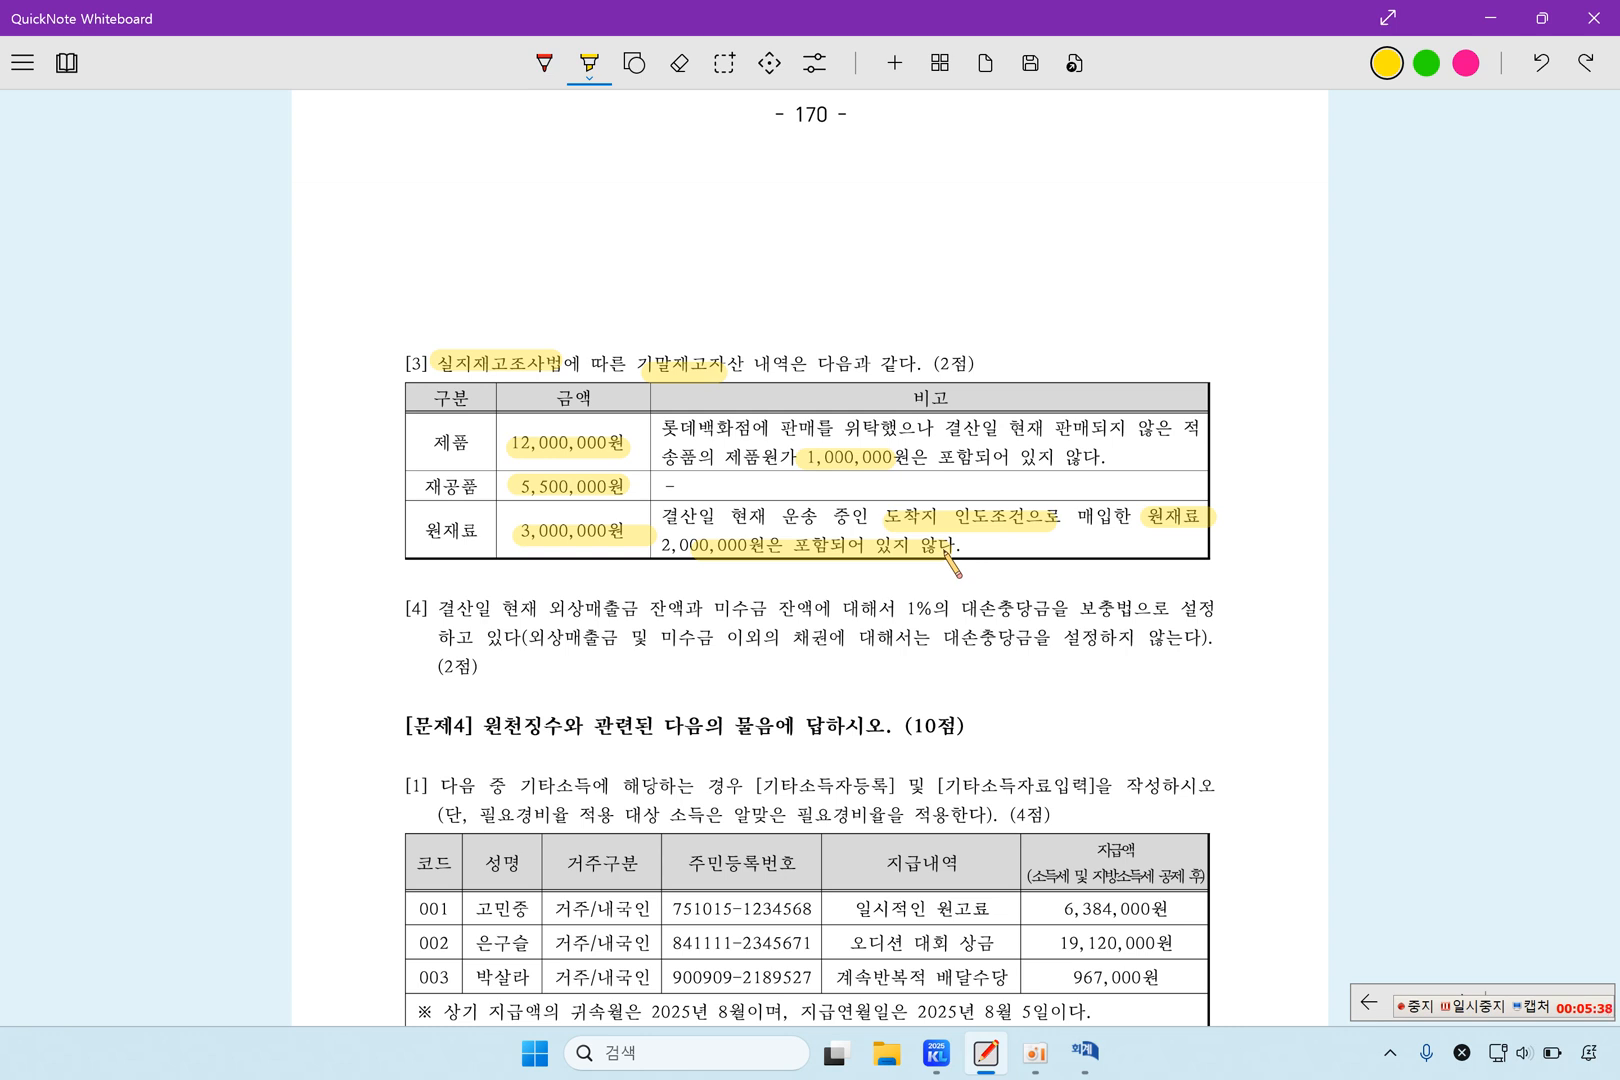
drag(518, 538, 625, 542)
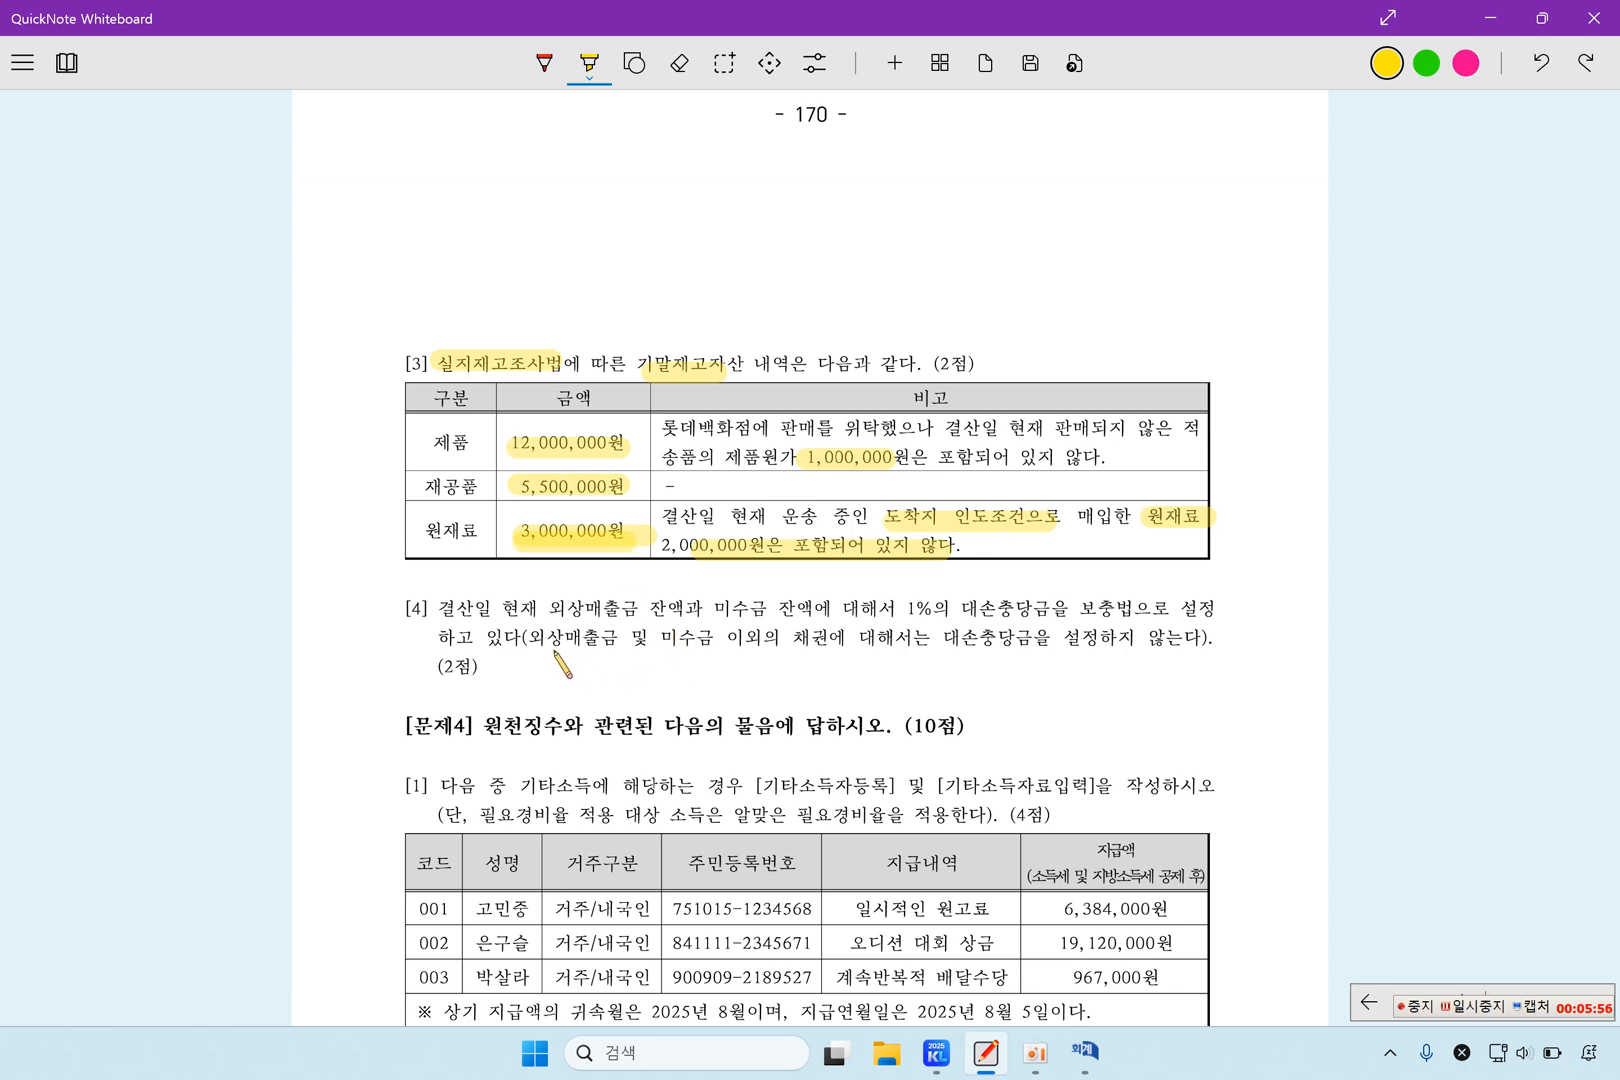
Highlight 외상매출금, 미수금, 1%의 대손충당금, 이외의 채권에 and 설정하지 않는다 in question [4].
drag(548, 608, 769, 609)
drag(888, 610, 1058, 610)
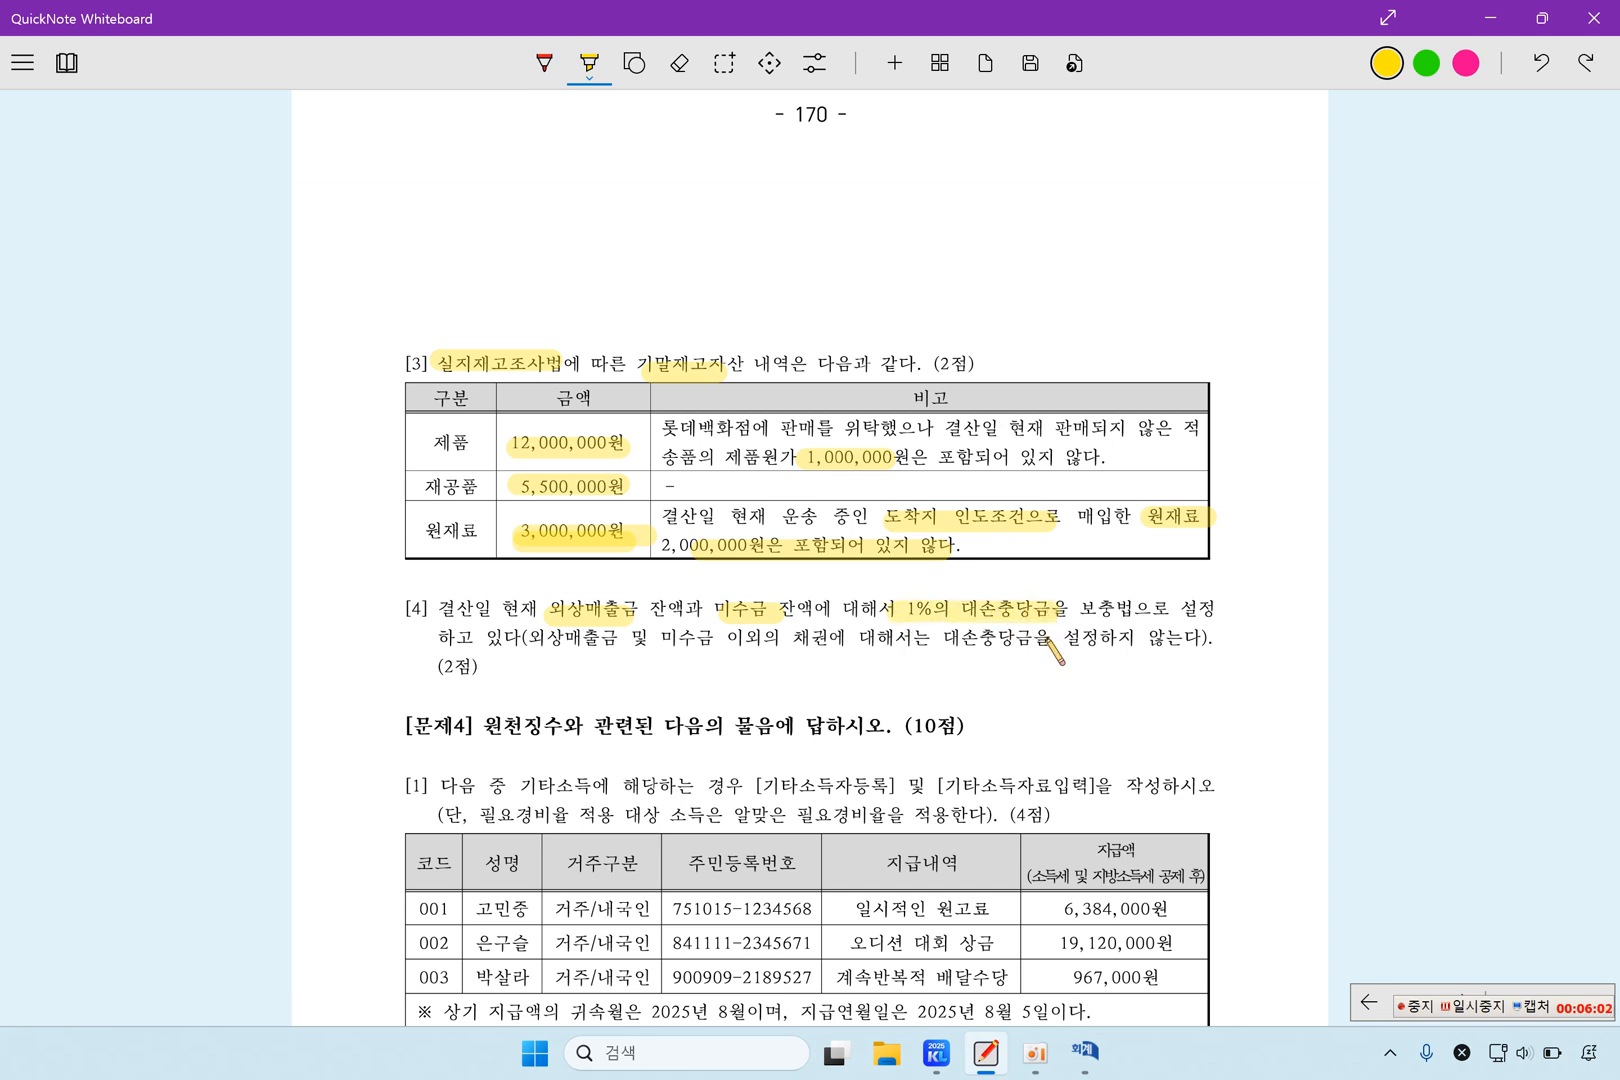
drag(725, 637, 865, 638)
drag(1066, 638, 1212, 638)
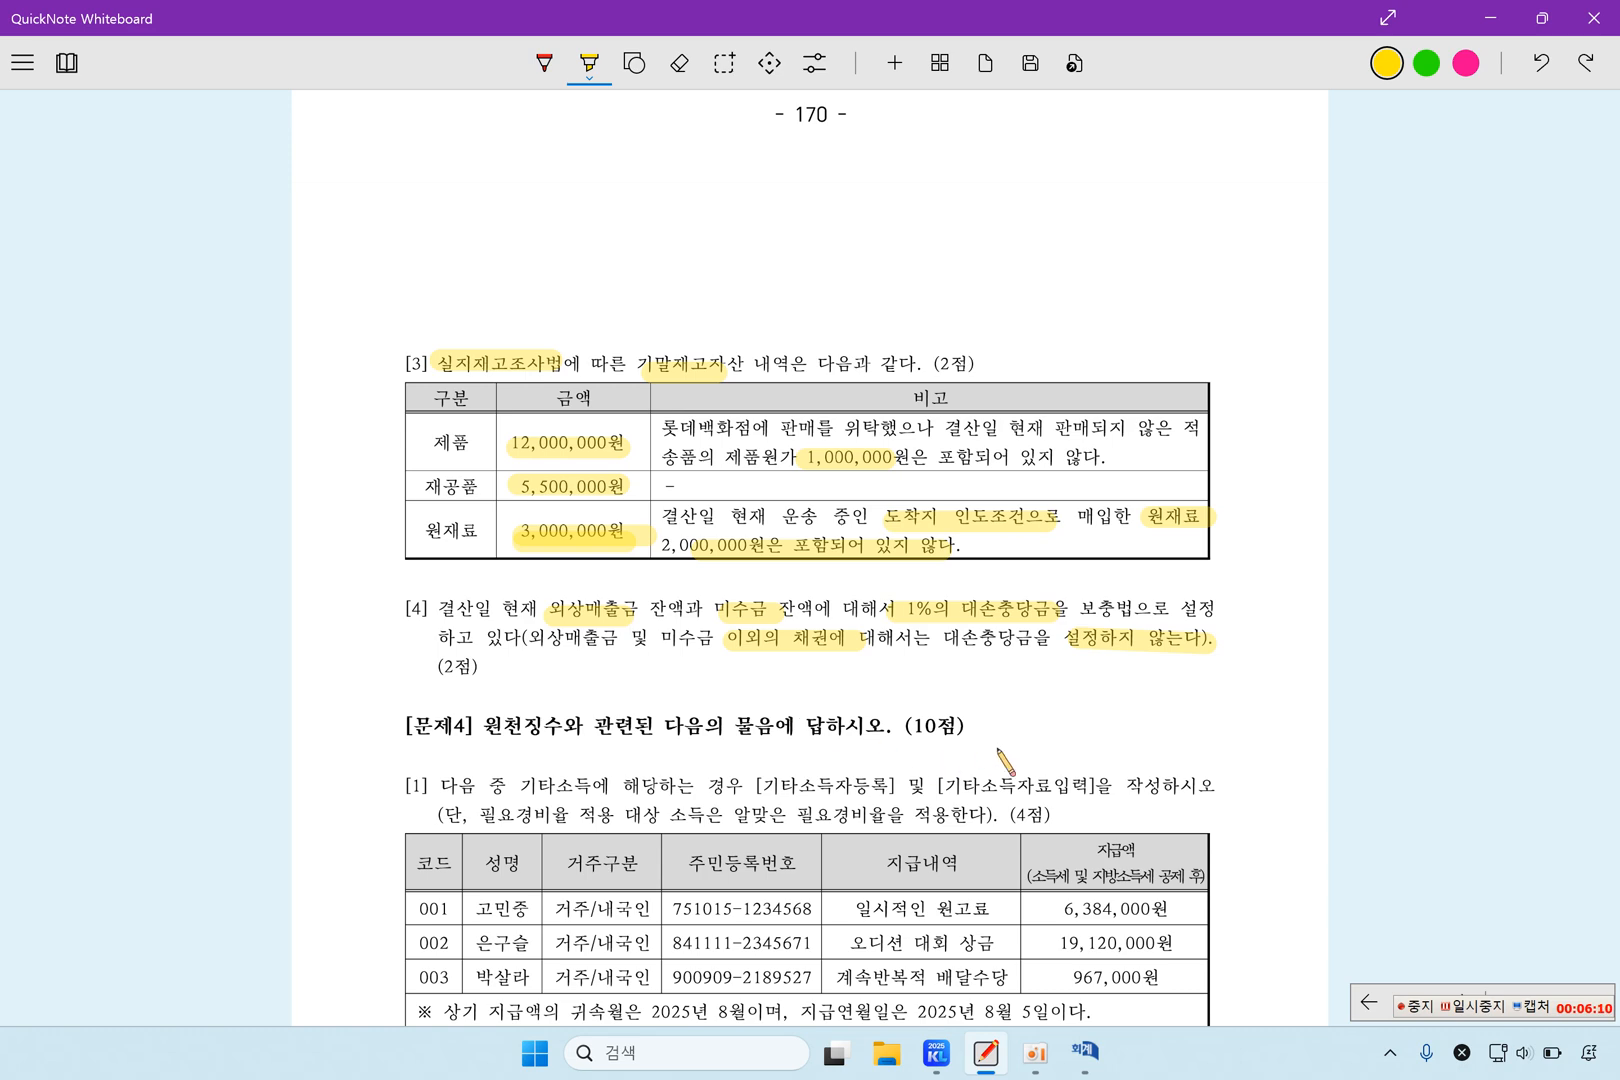
Close the 일반전표입력 window, switch to 케이렙 and load 결산자료입력 for January to December 2025.
click(1085, 1055)
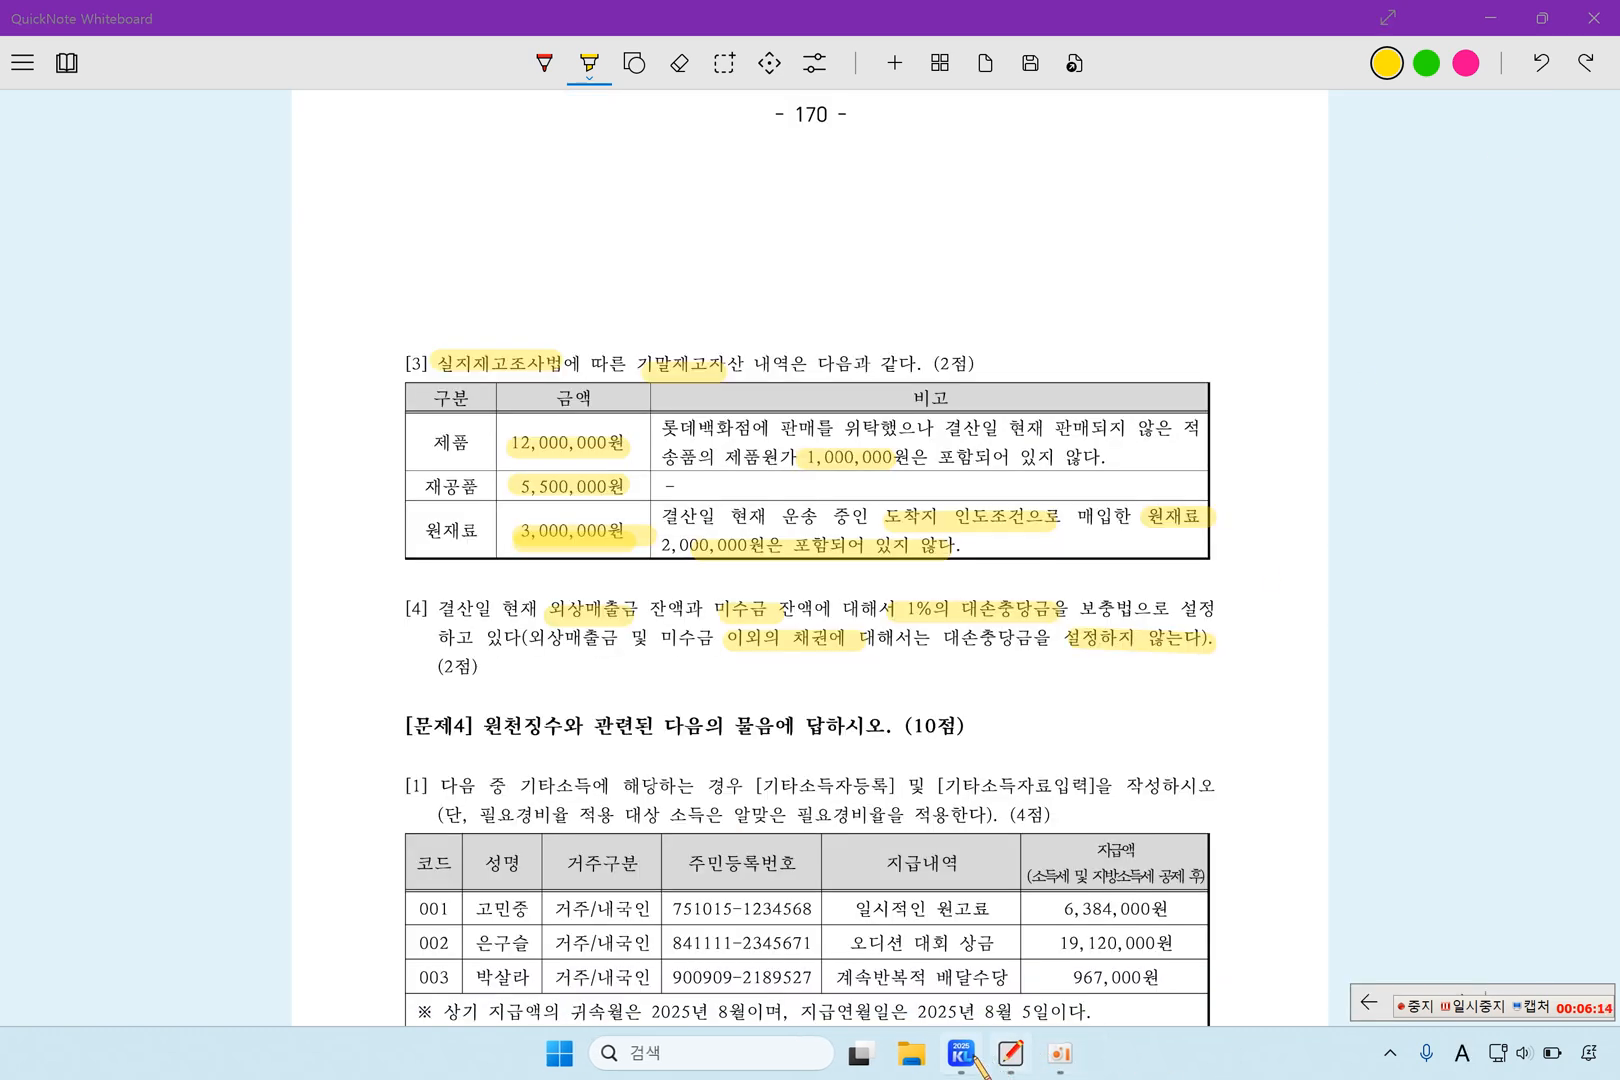
click(961, 1053)
click(1120, 267)
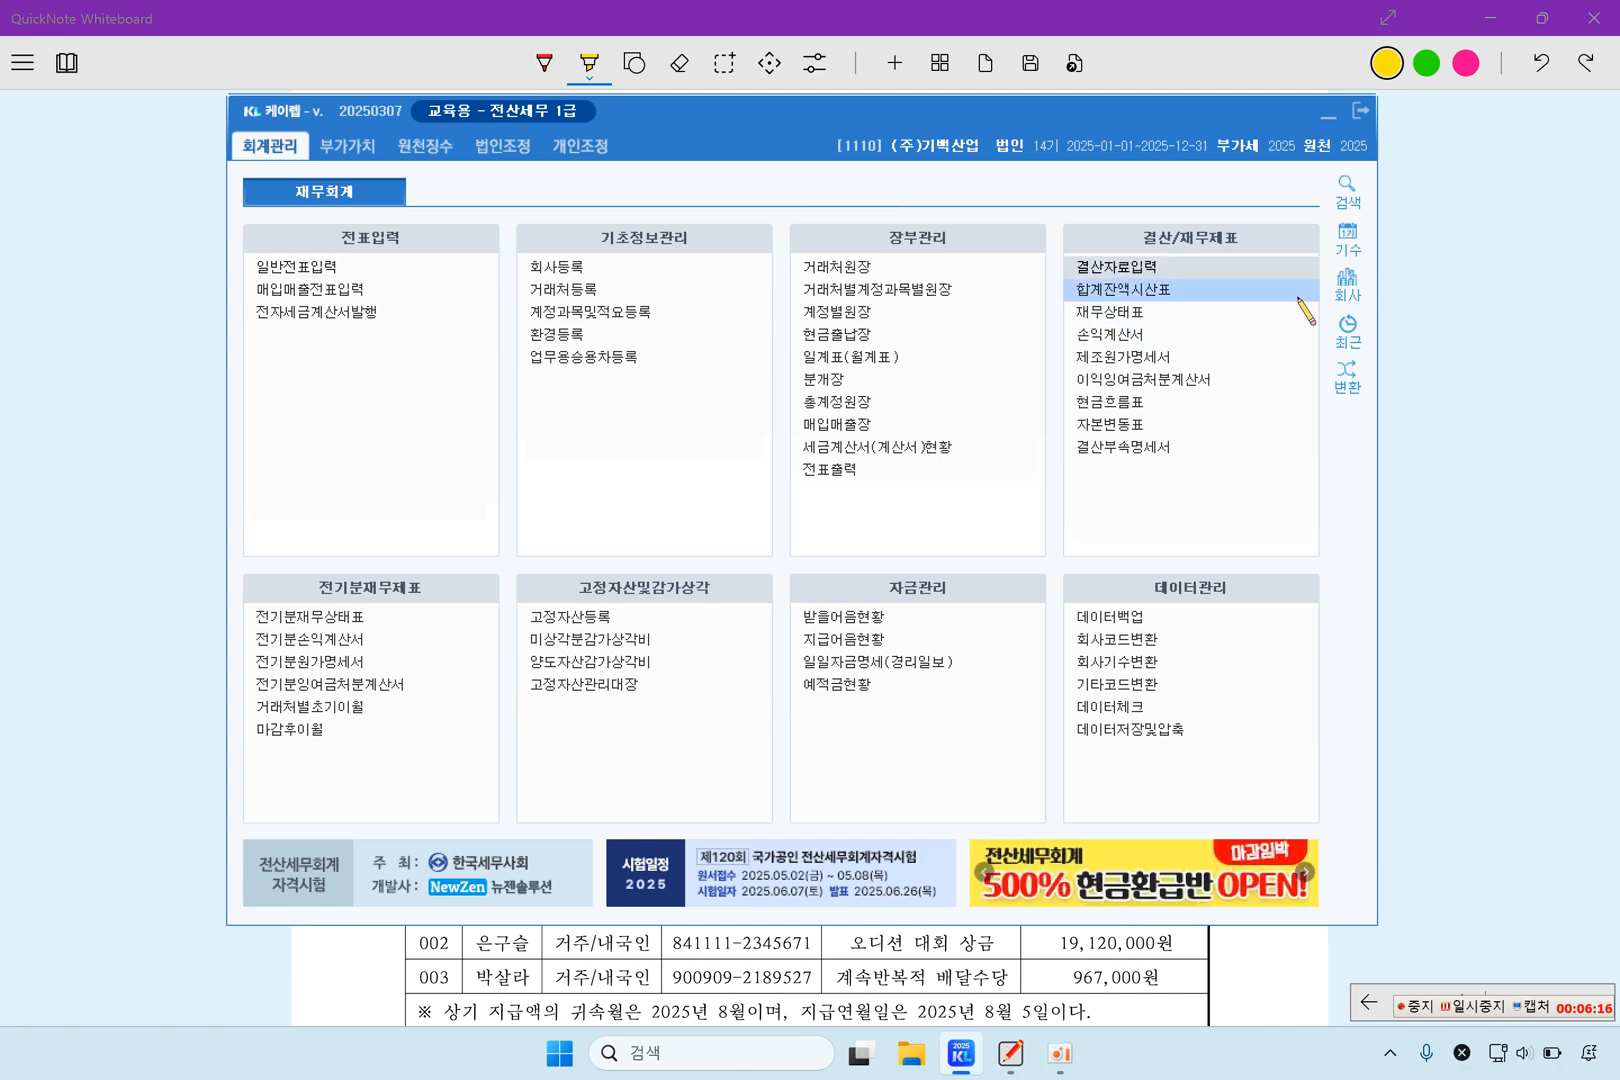
text(1)
key(Return)
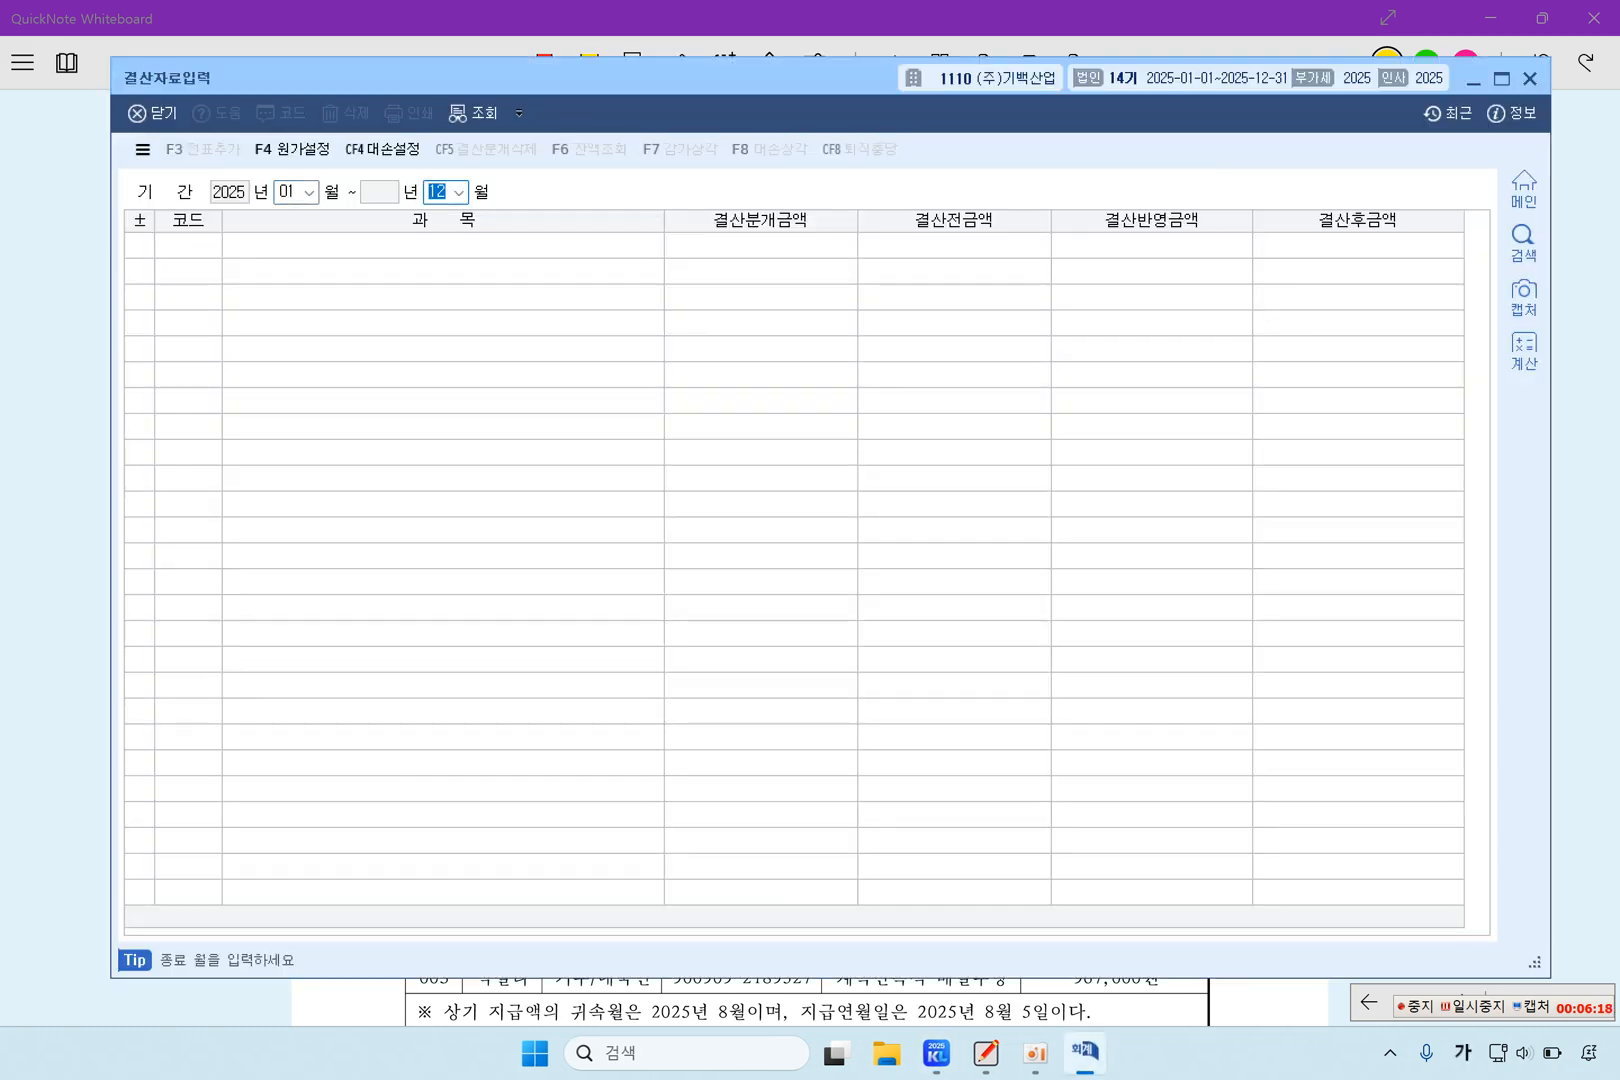
key(Return)
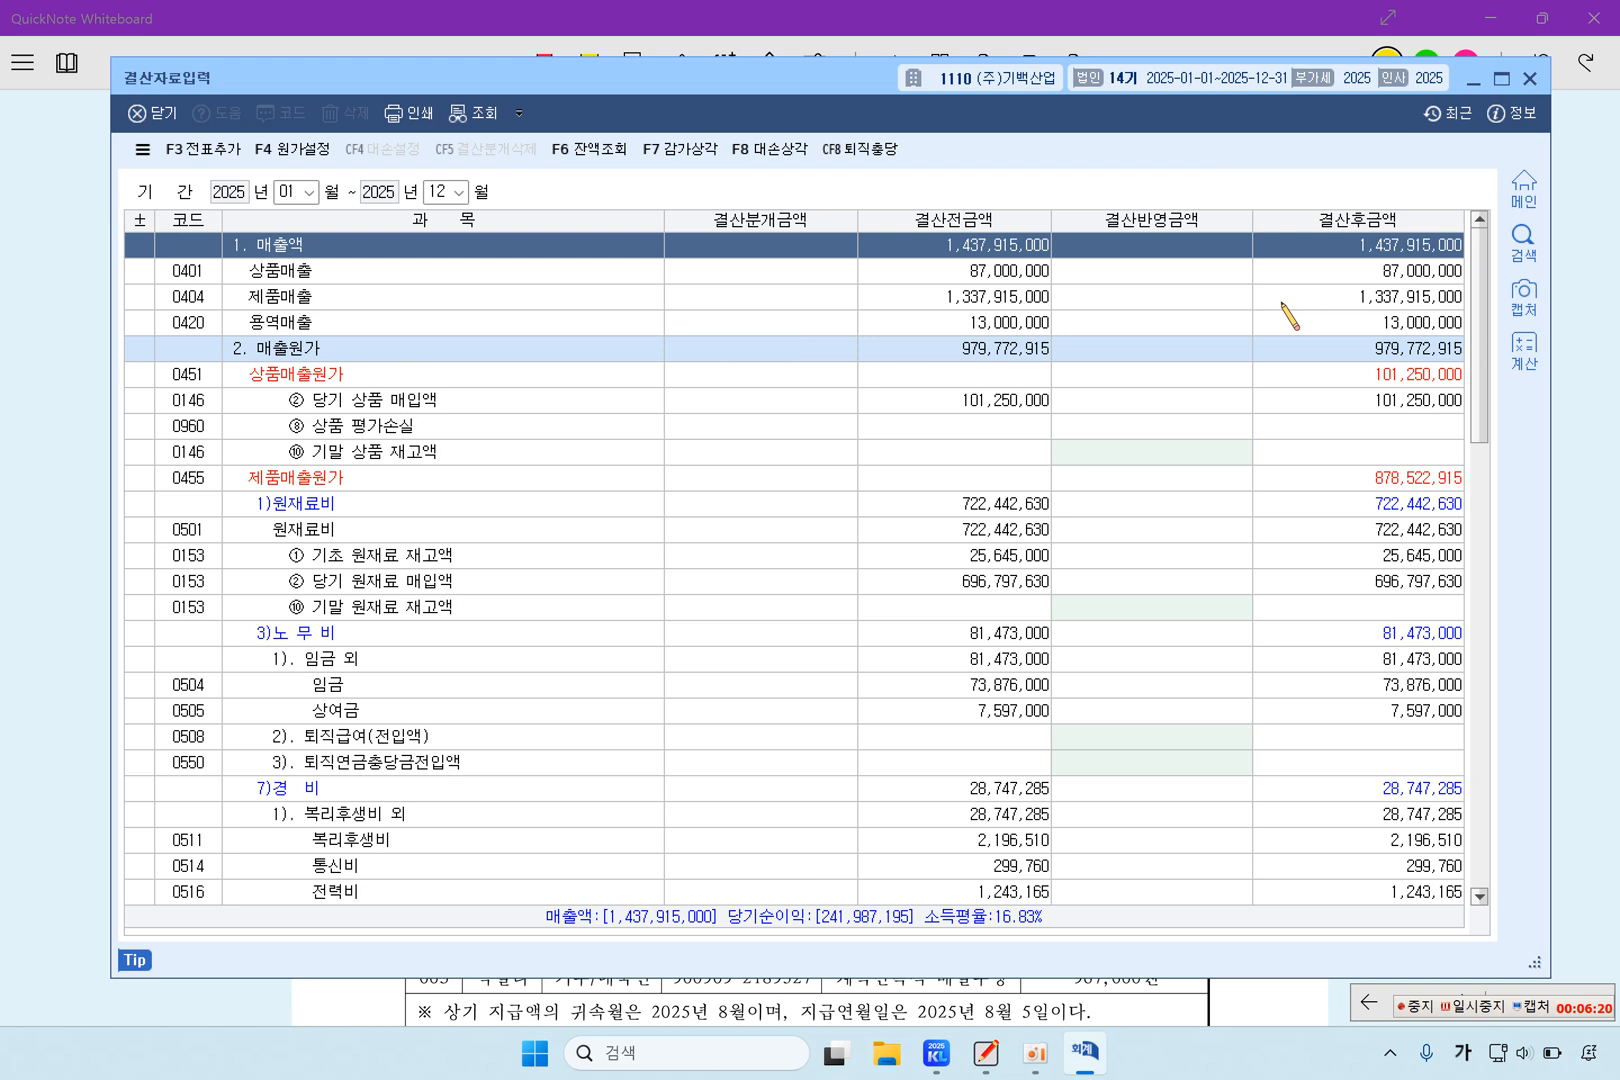
click(1117, 458)
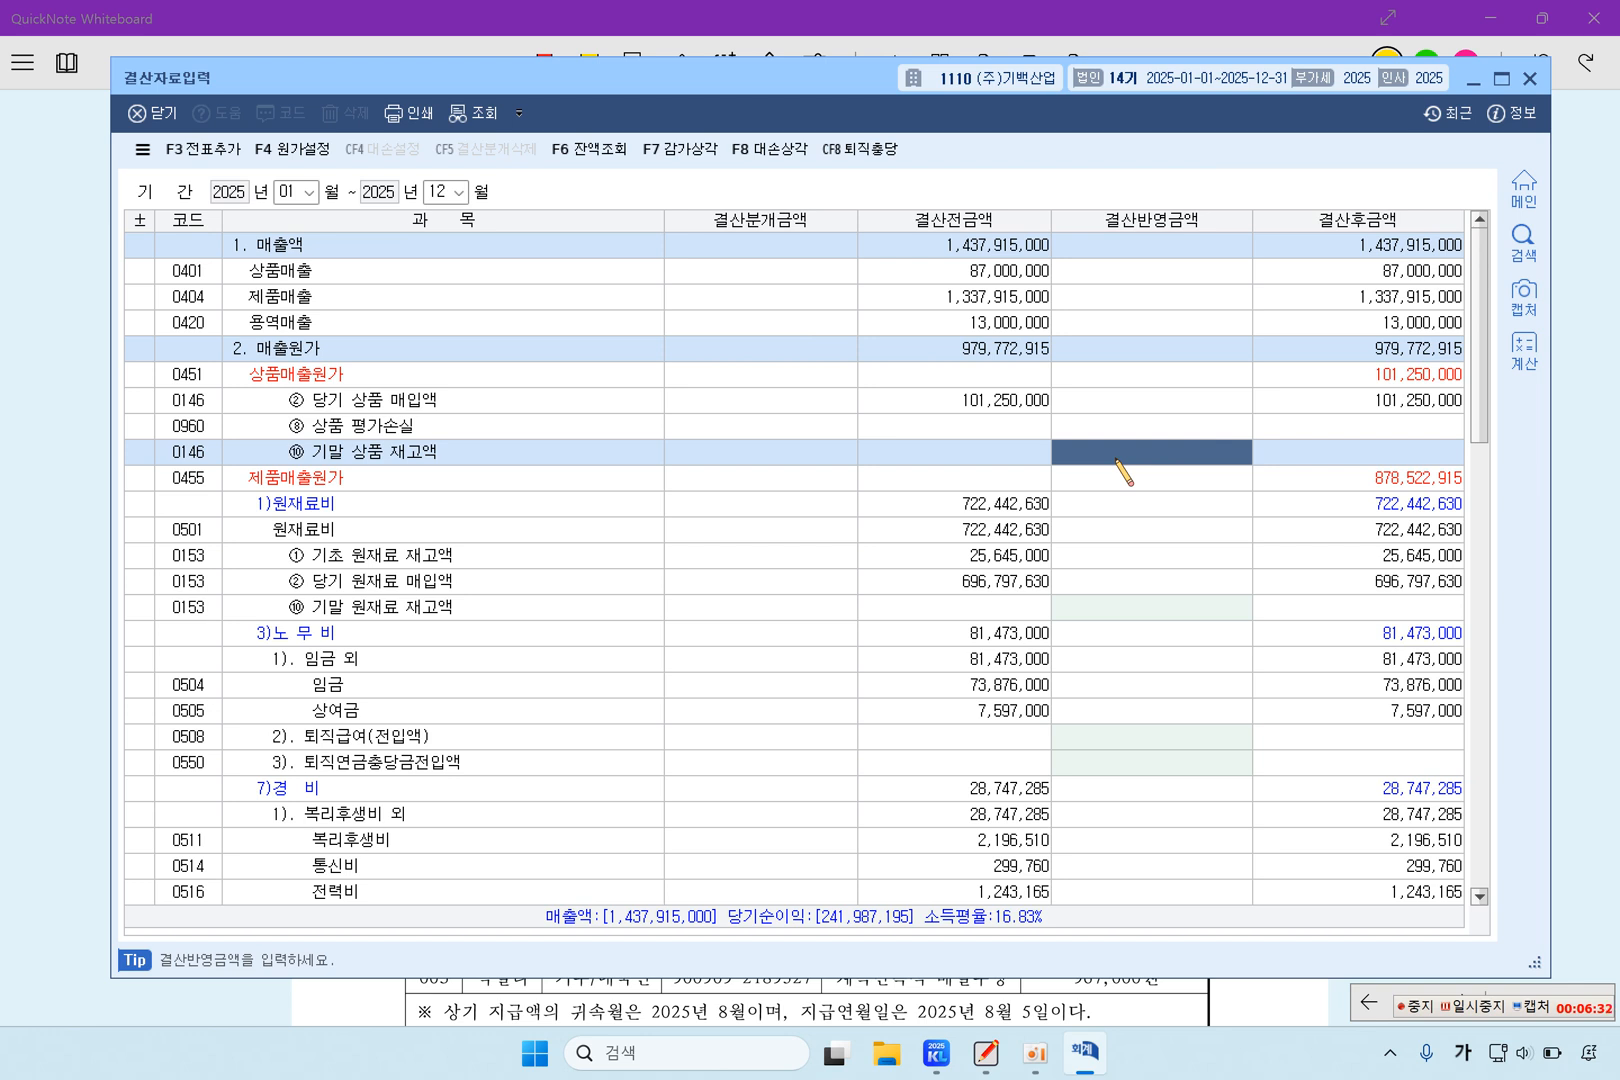
text(3000000)
key(Return)
key(Up)
key(Delete)
key(Return)
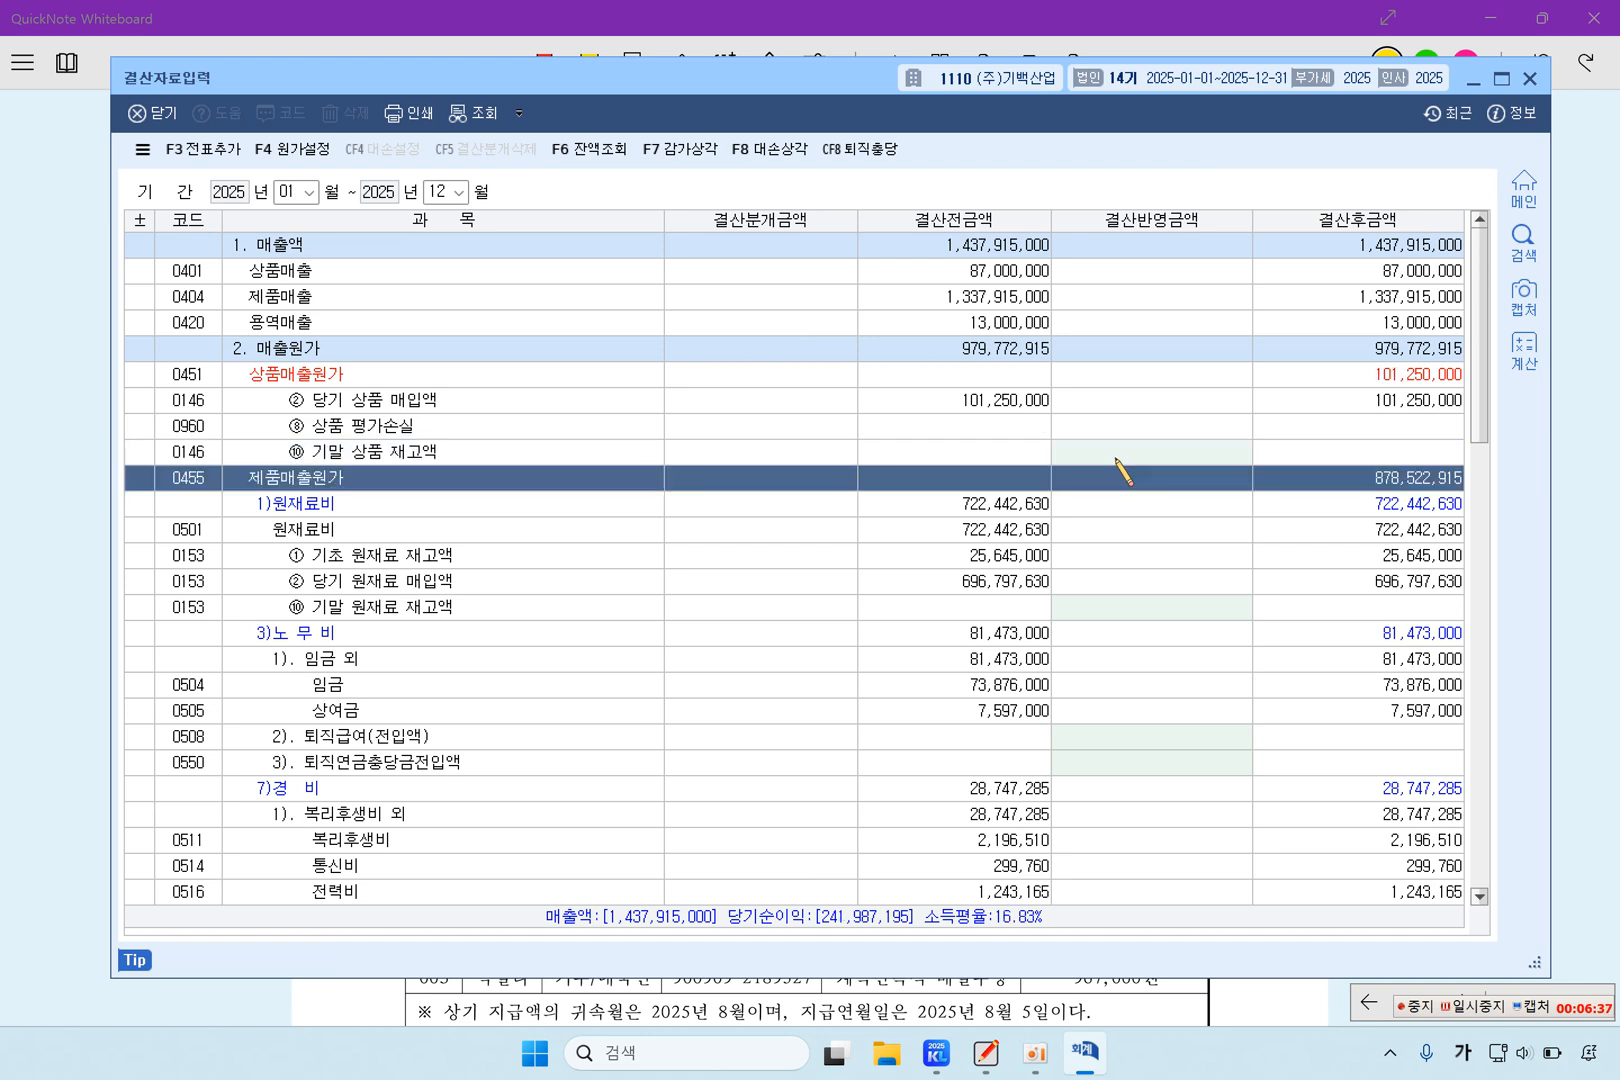
Set the 결산반영금액 of 0153 기말 원재료 재고액 to 3,000,000.
click(1184, 609)
text(3,000,000)
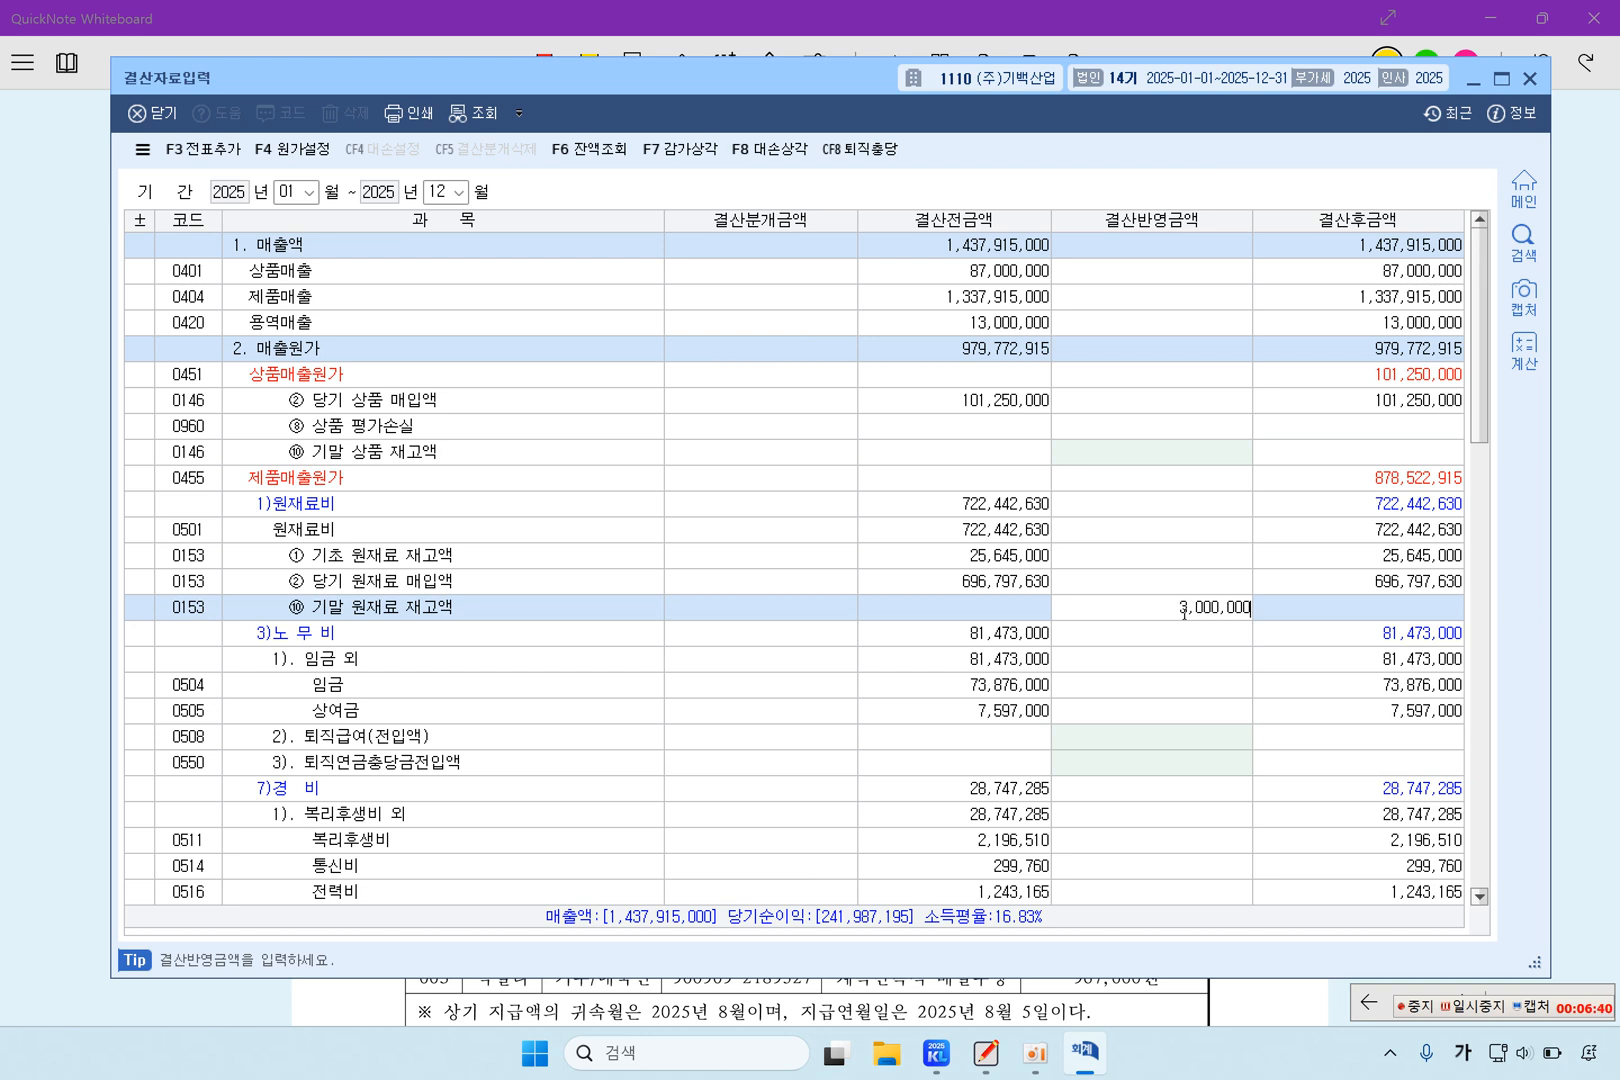
key(Return)
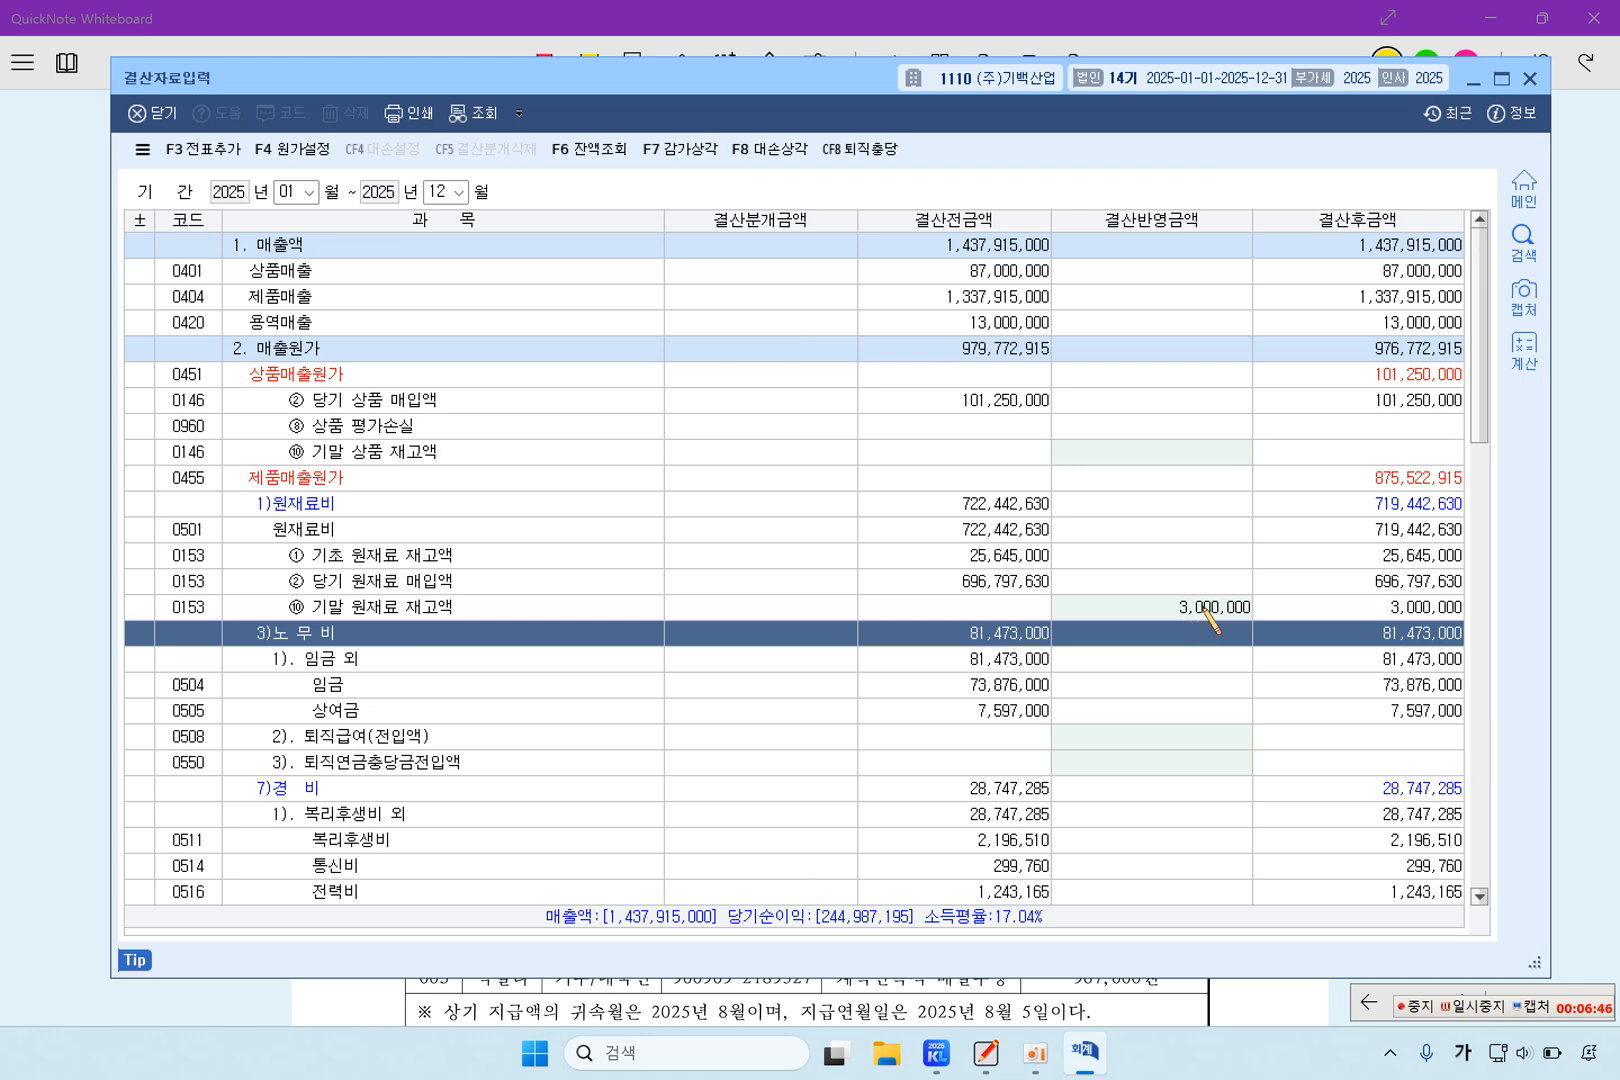
click(1204, 608)
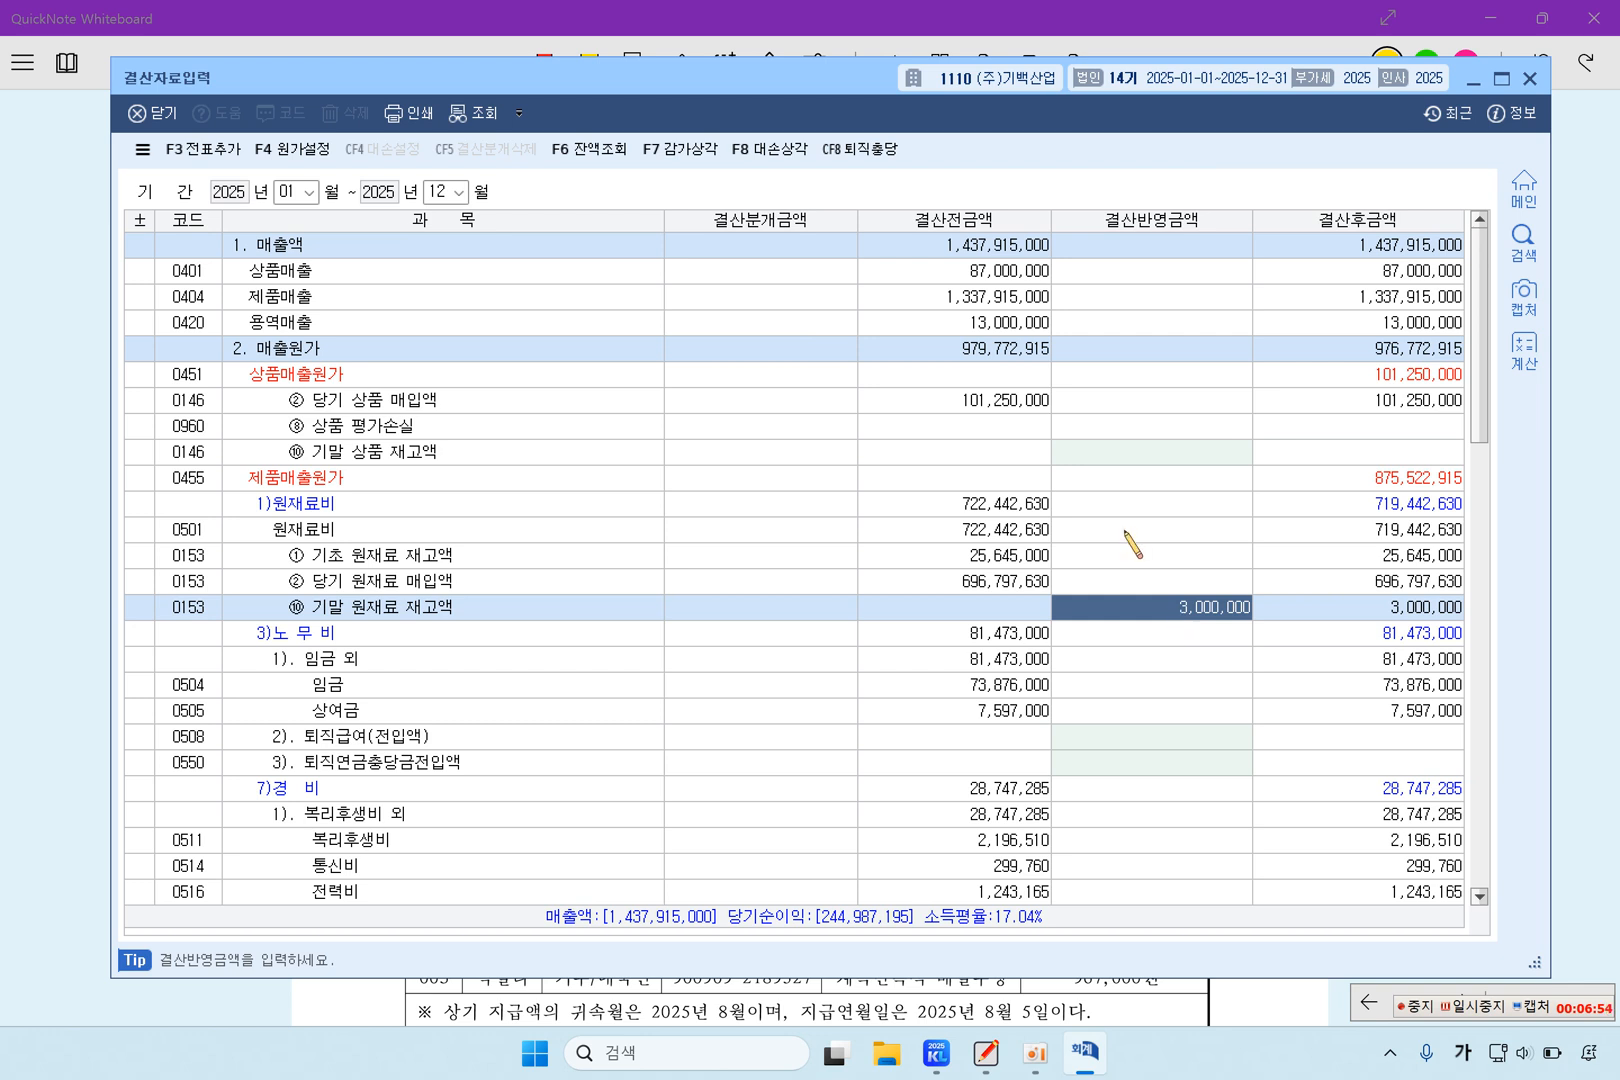
Set the 결산반영금액 of 0169 기말 재공품 재고액 to 5,500,000.
scroll(1003, 670, down, 10)
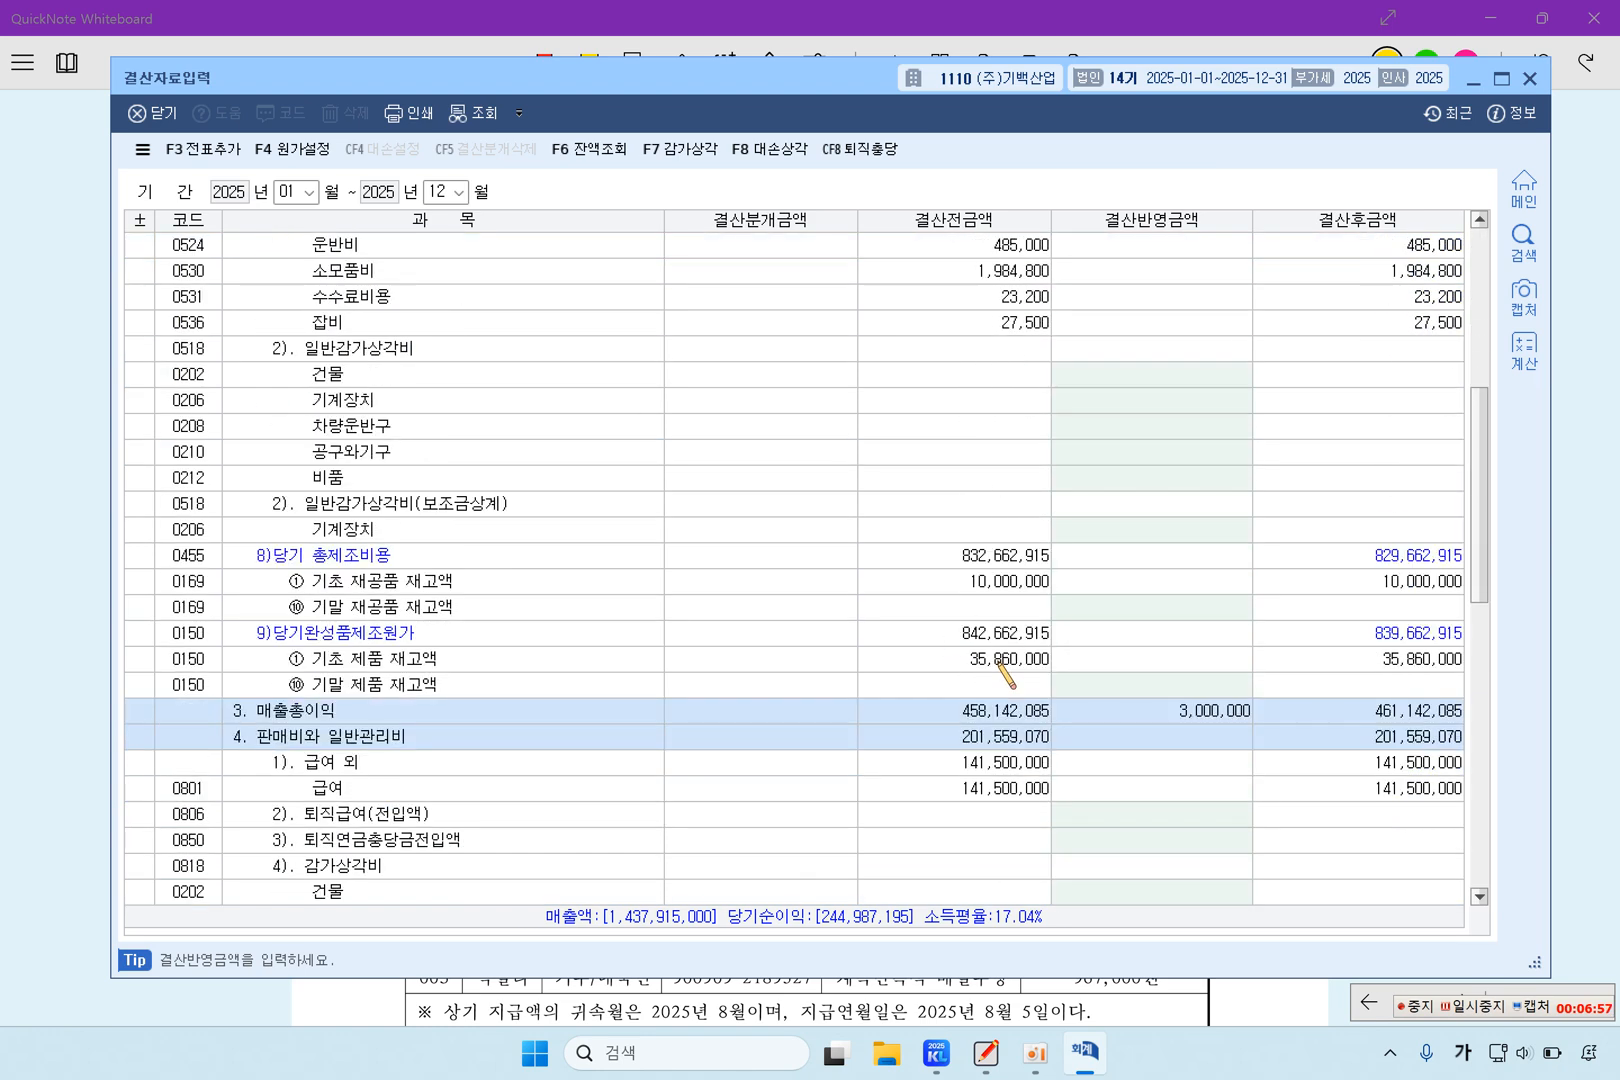
click(435, 606)
text(5550)
key(BackSpace)
key(BackSpace)
text(000000)
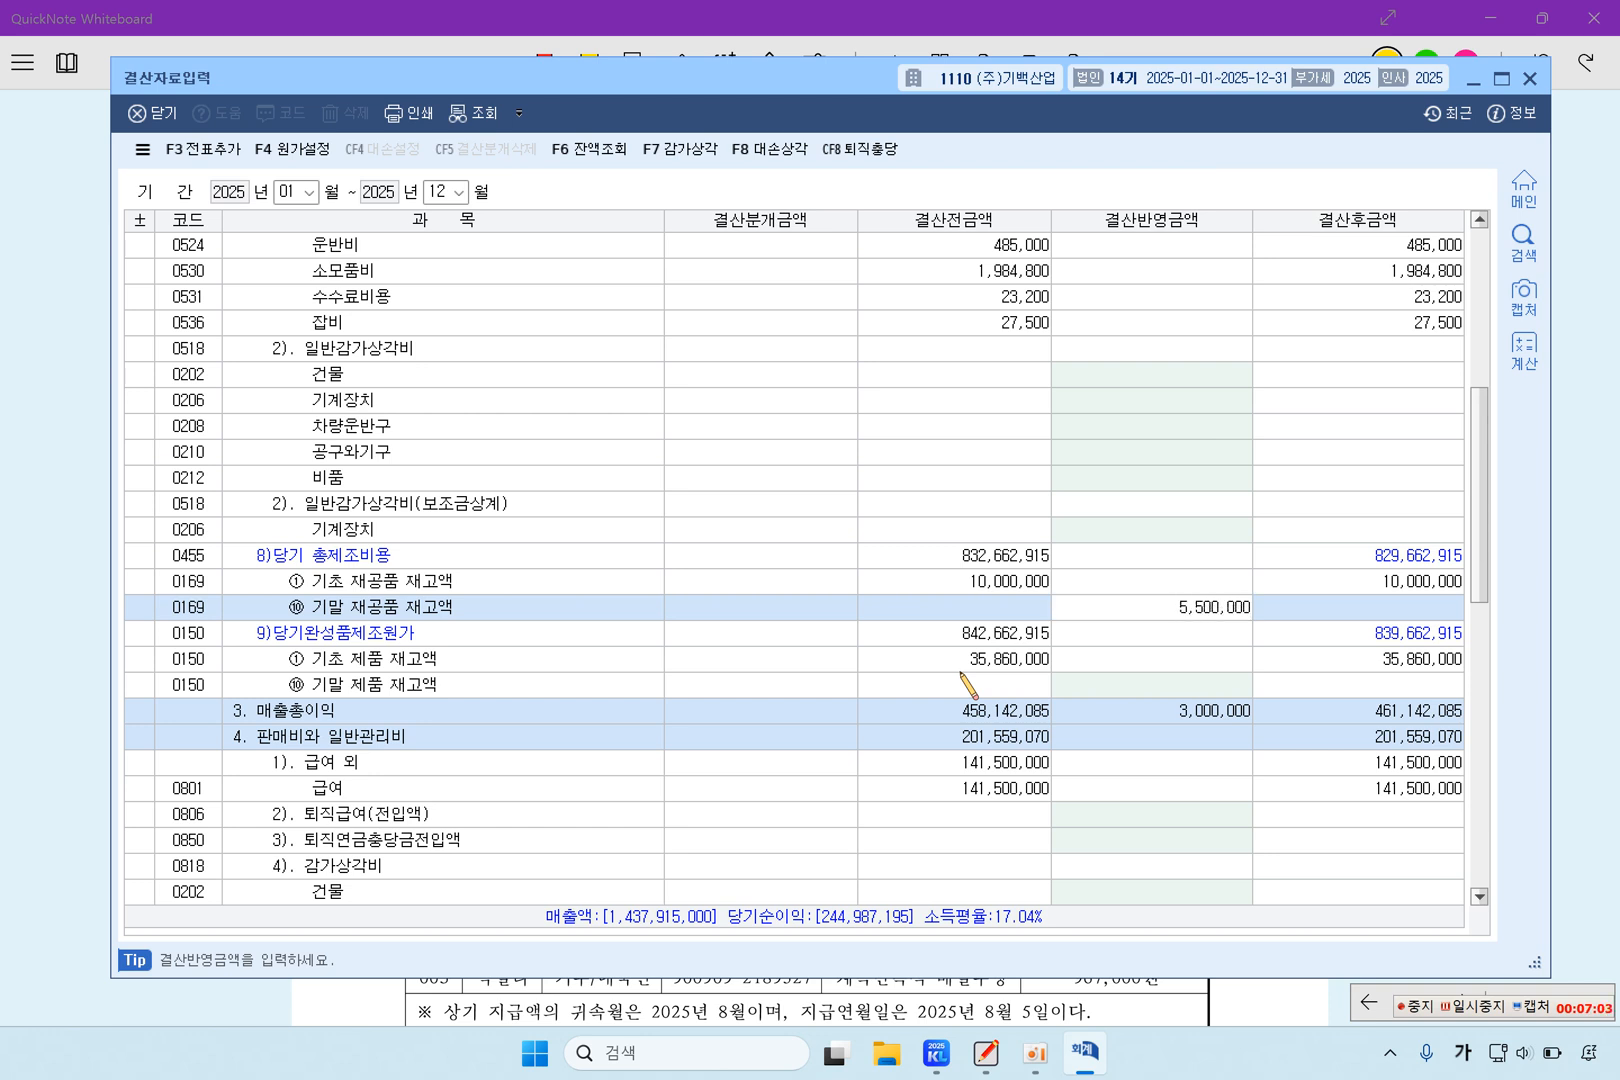
key(Return)
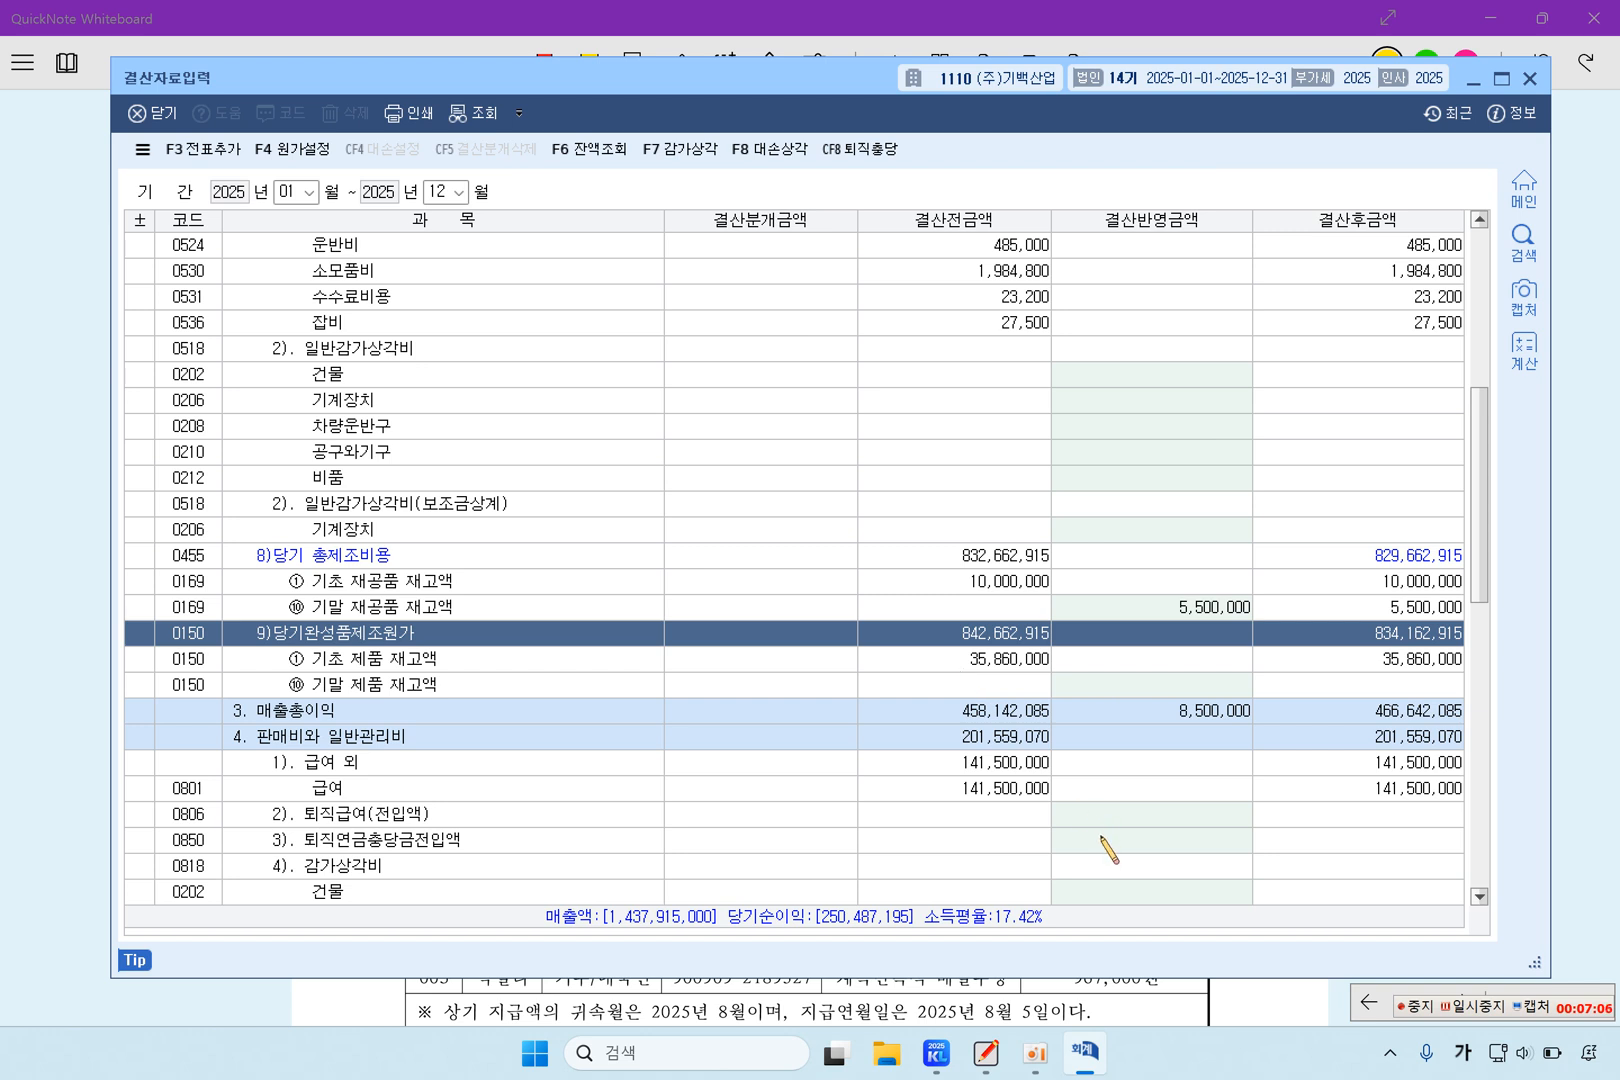
Set the 결산반영금액 of 0150 기말 제품 재고액 to 13,000,000.
click(1167, 686)
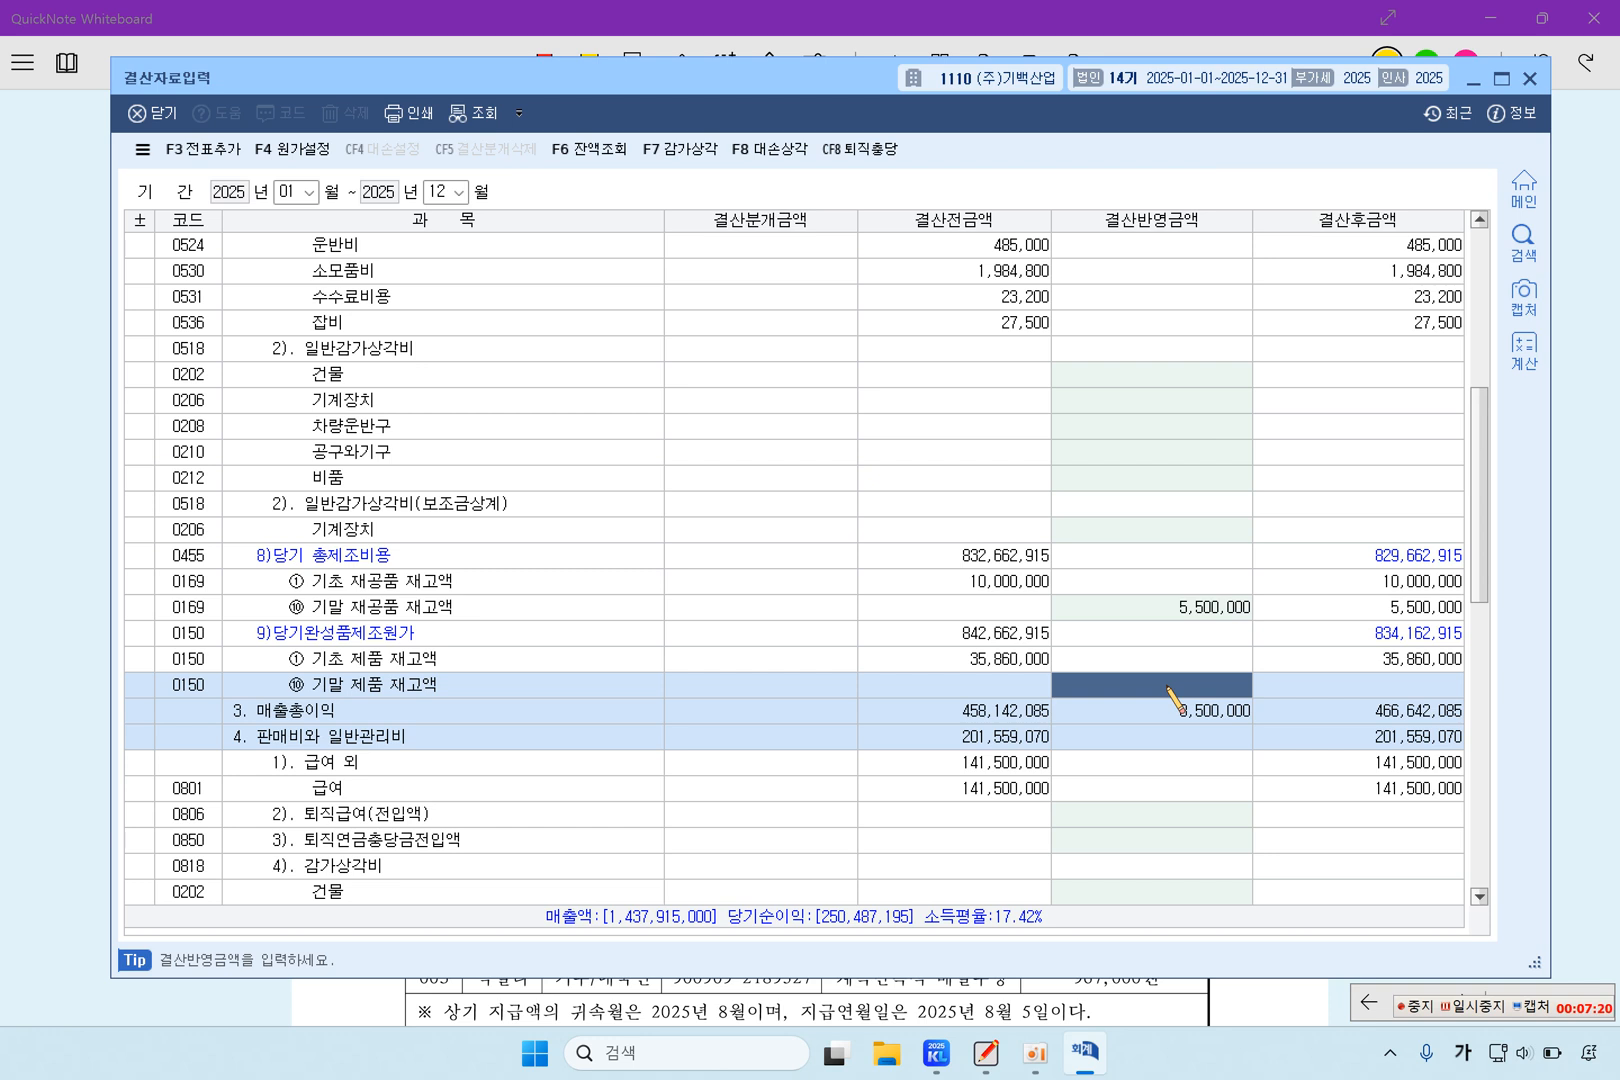
text(13000000)
key(Return)
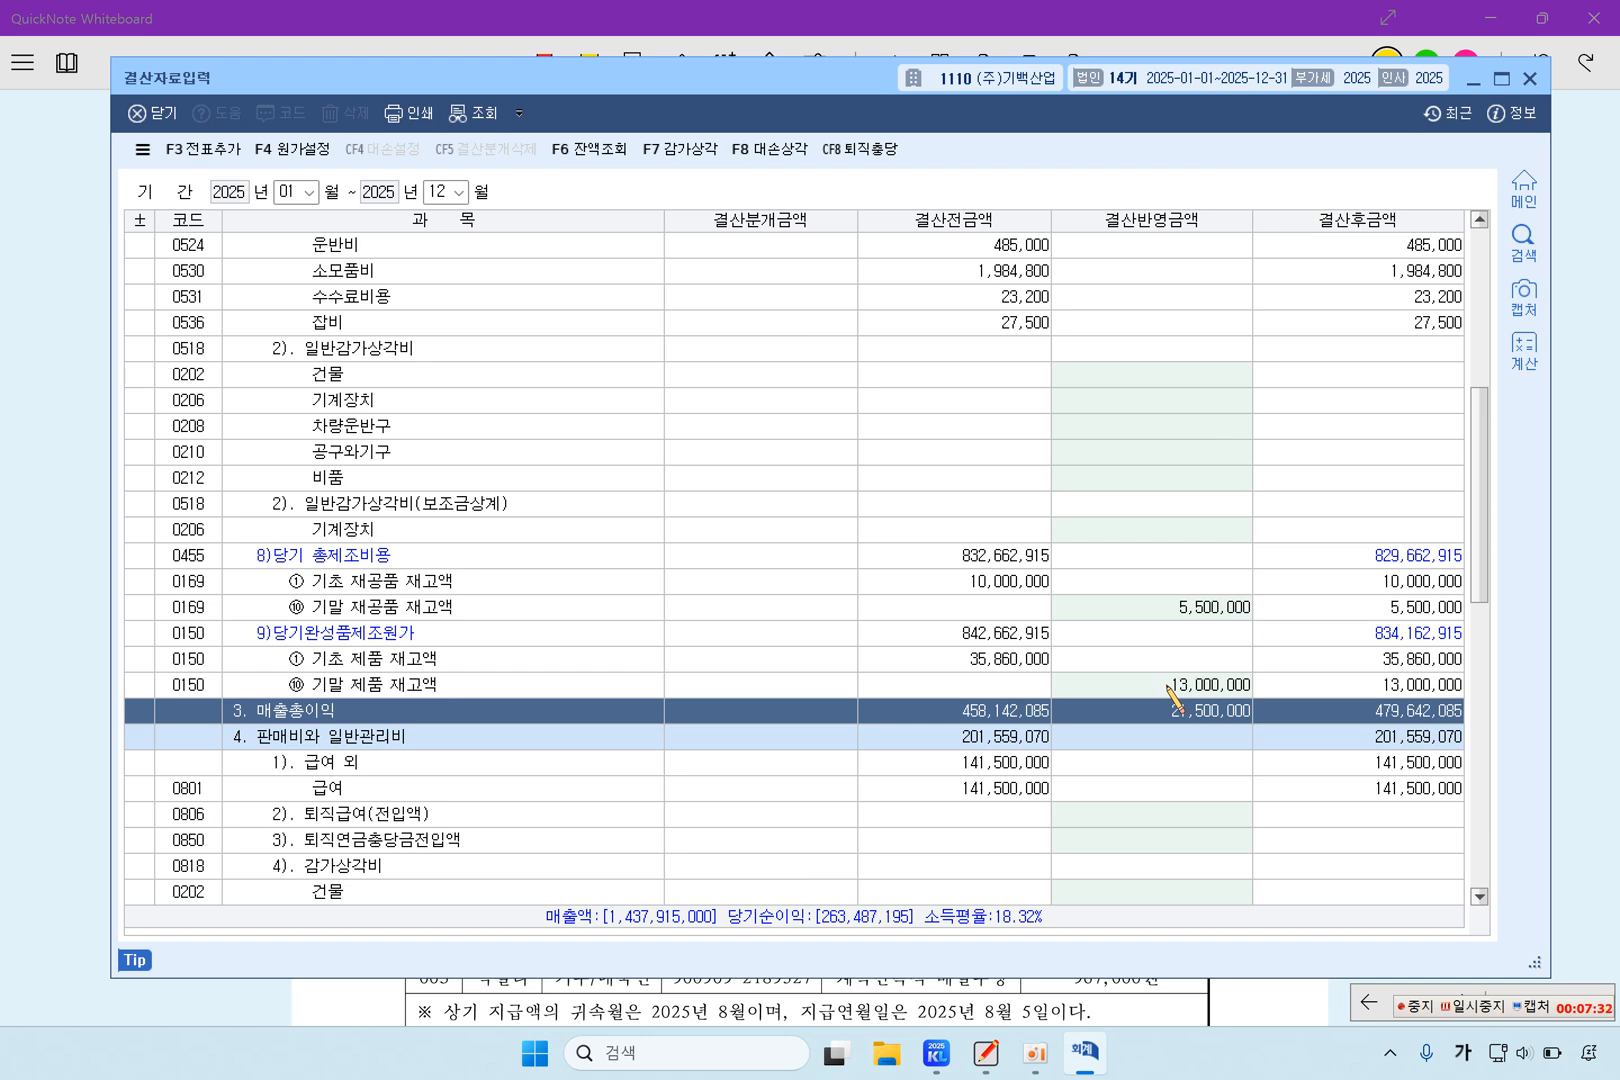
In 대손상각, set the 받을어음 추가설정액 to 0 and apply the 외상매출금 and 미수금 allowances at 1.00% to the closing data.
click(768, 150)
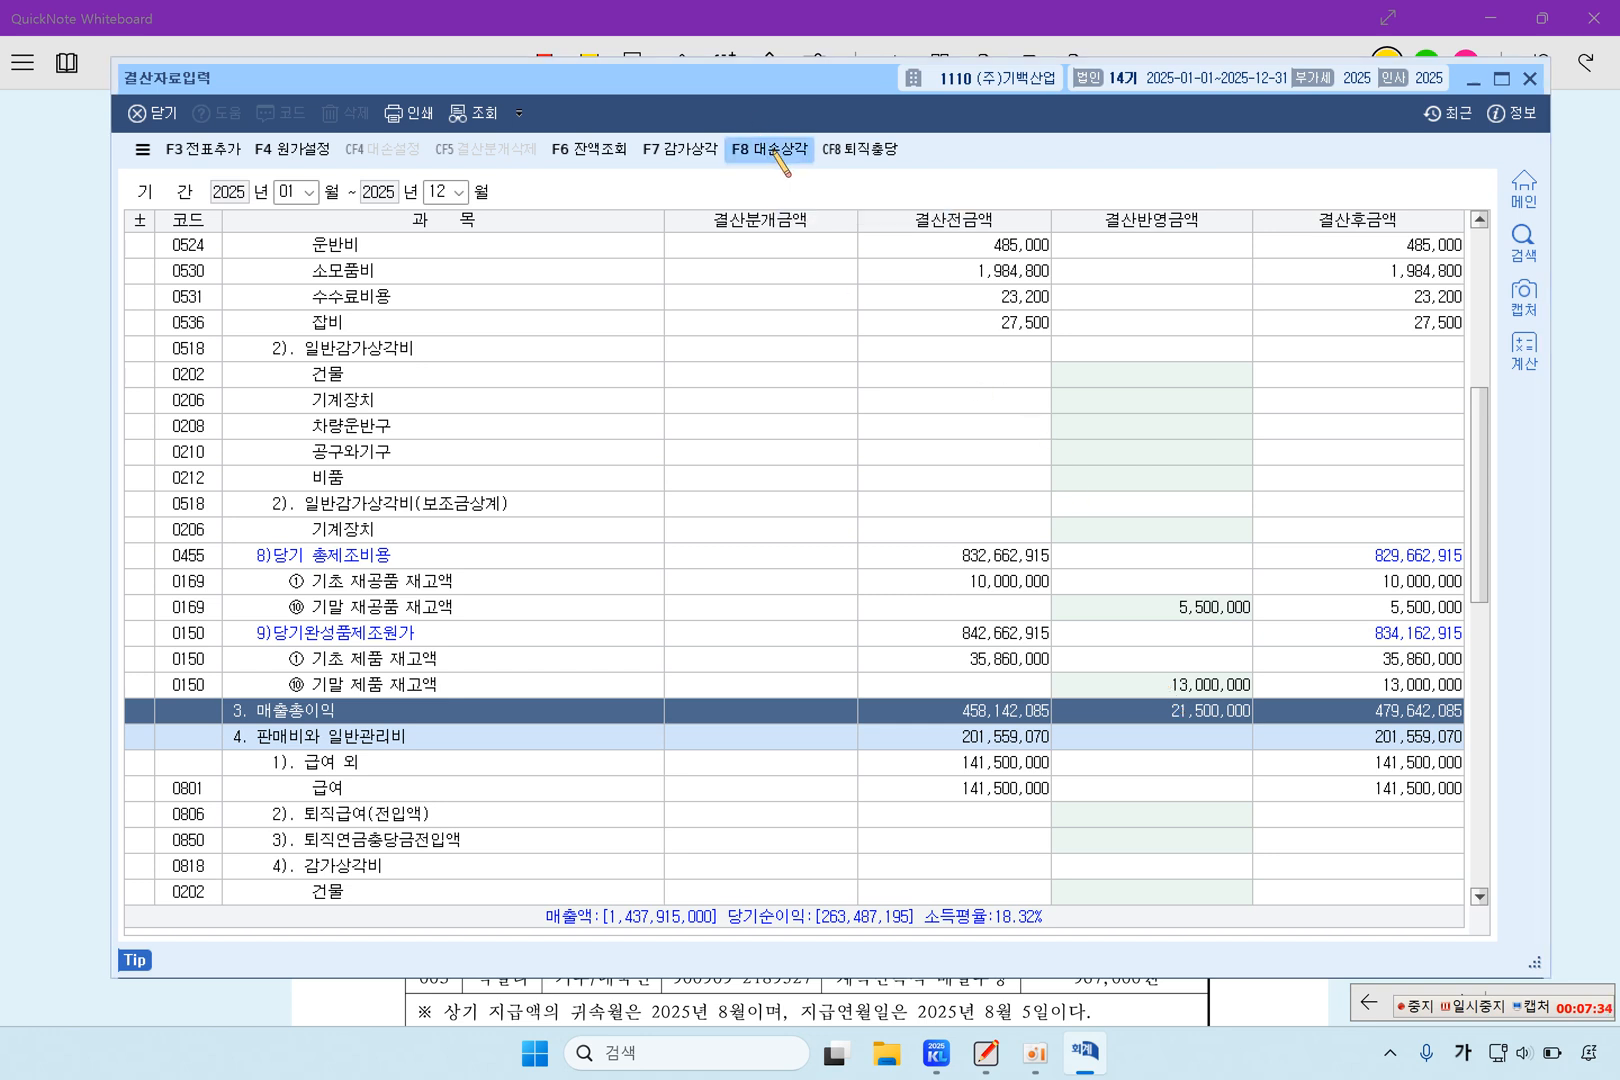
click(1015, 427)
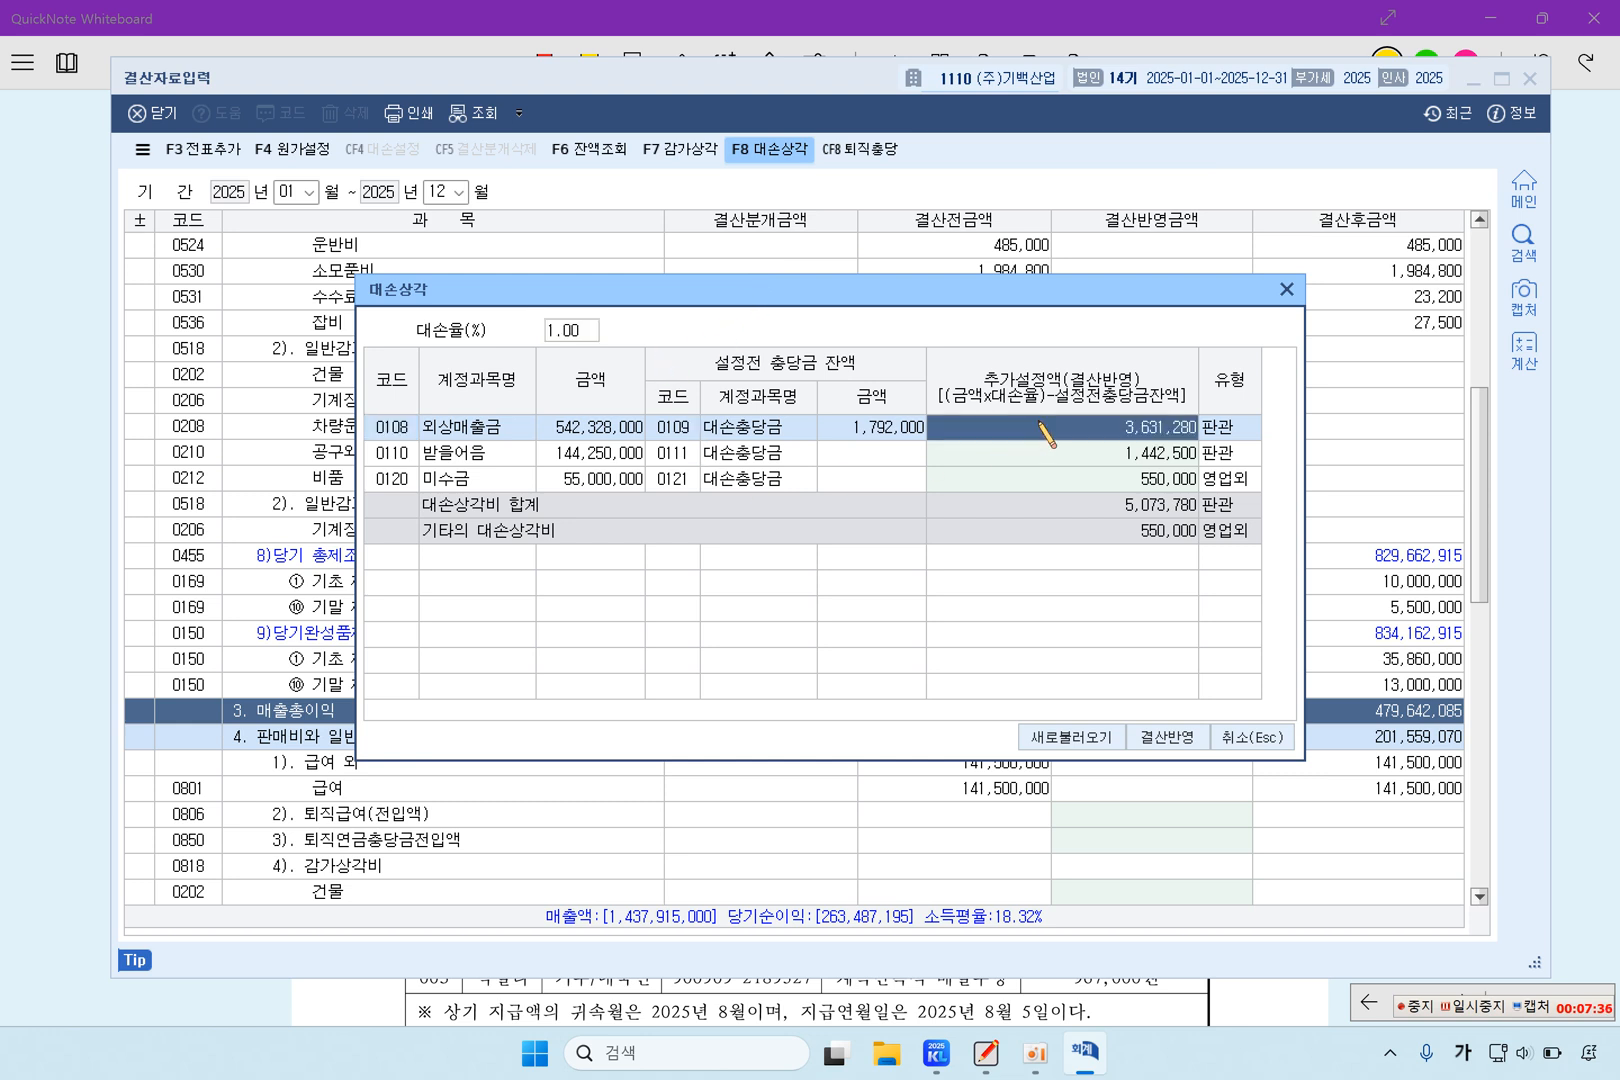
click(1045, 479)
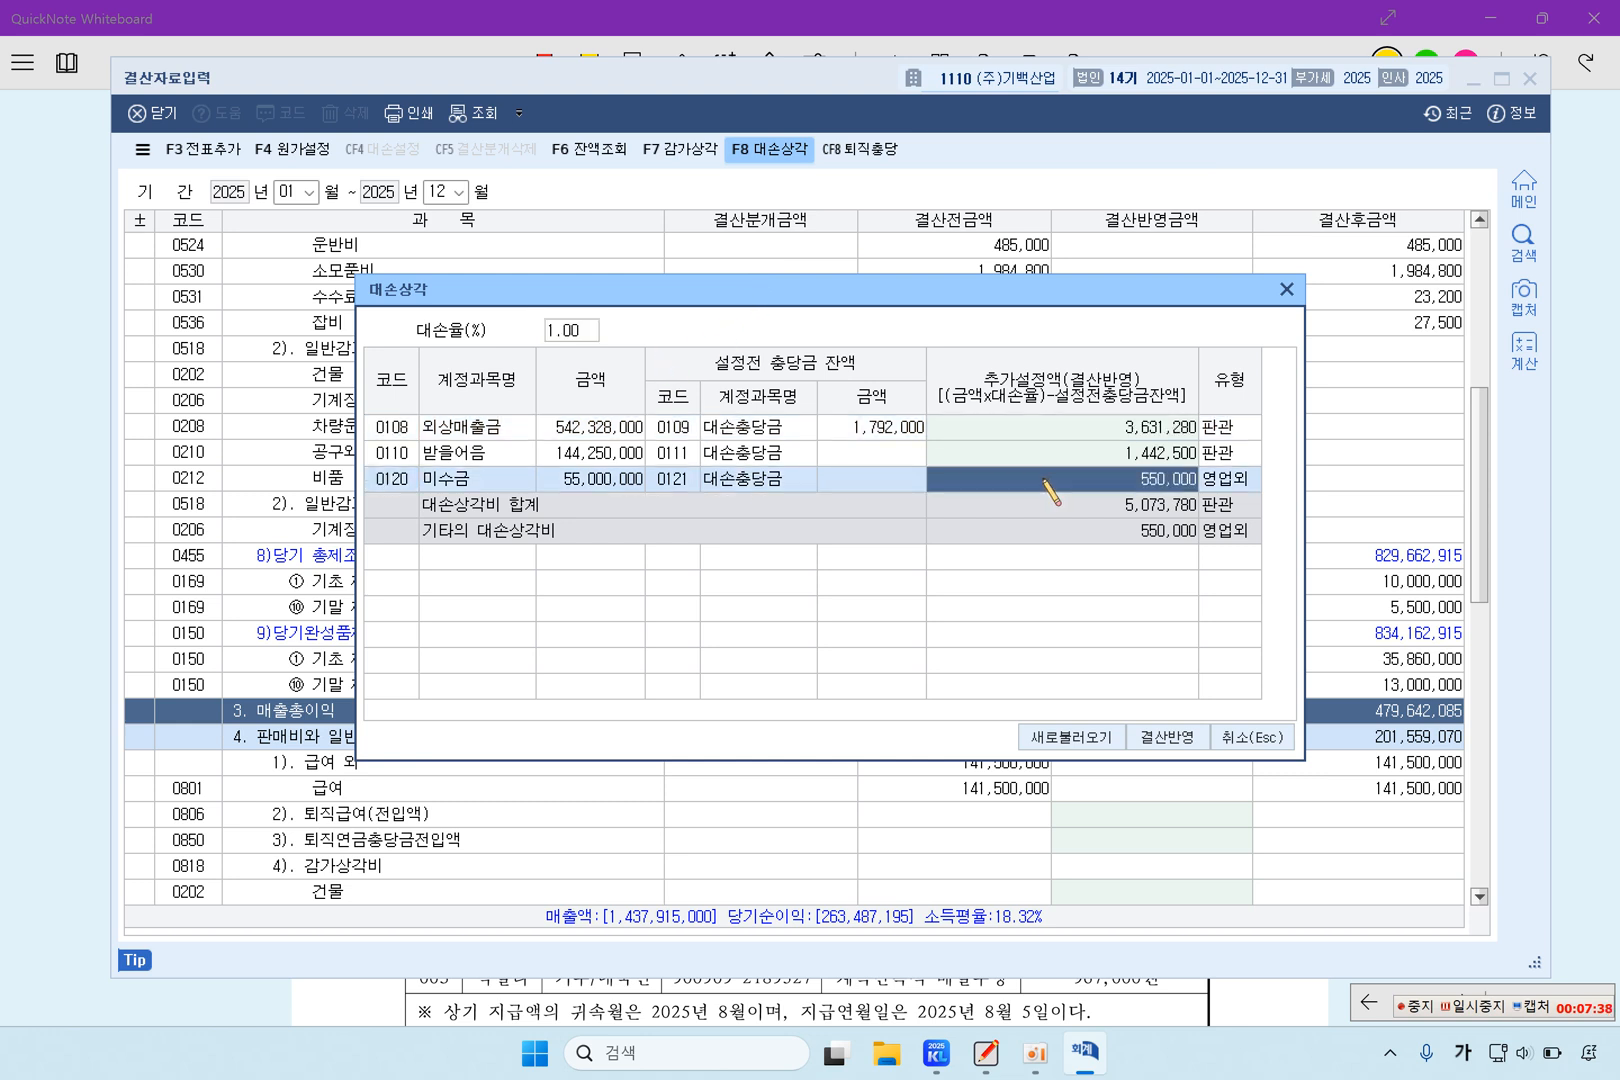
click(1047, 452)
text(0)
key(Return)
click(1130, 427)
click(1146, 479)
click(1147, 435)
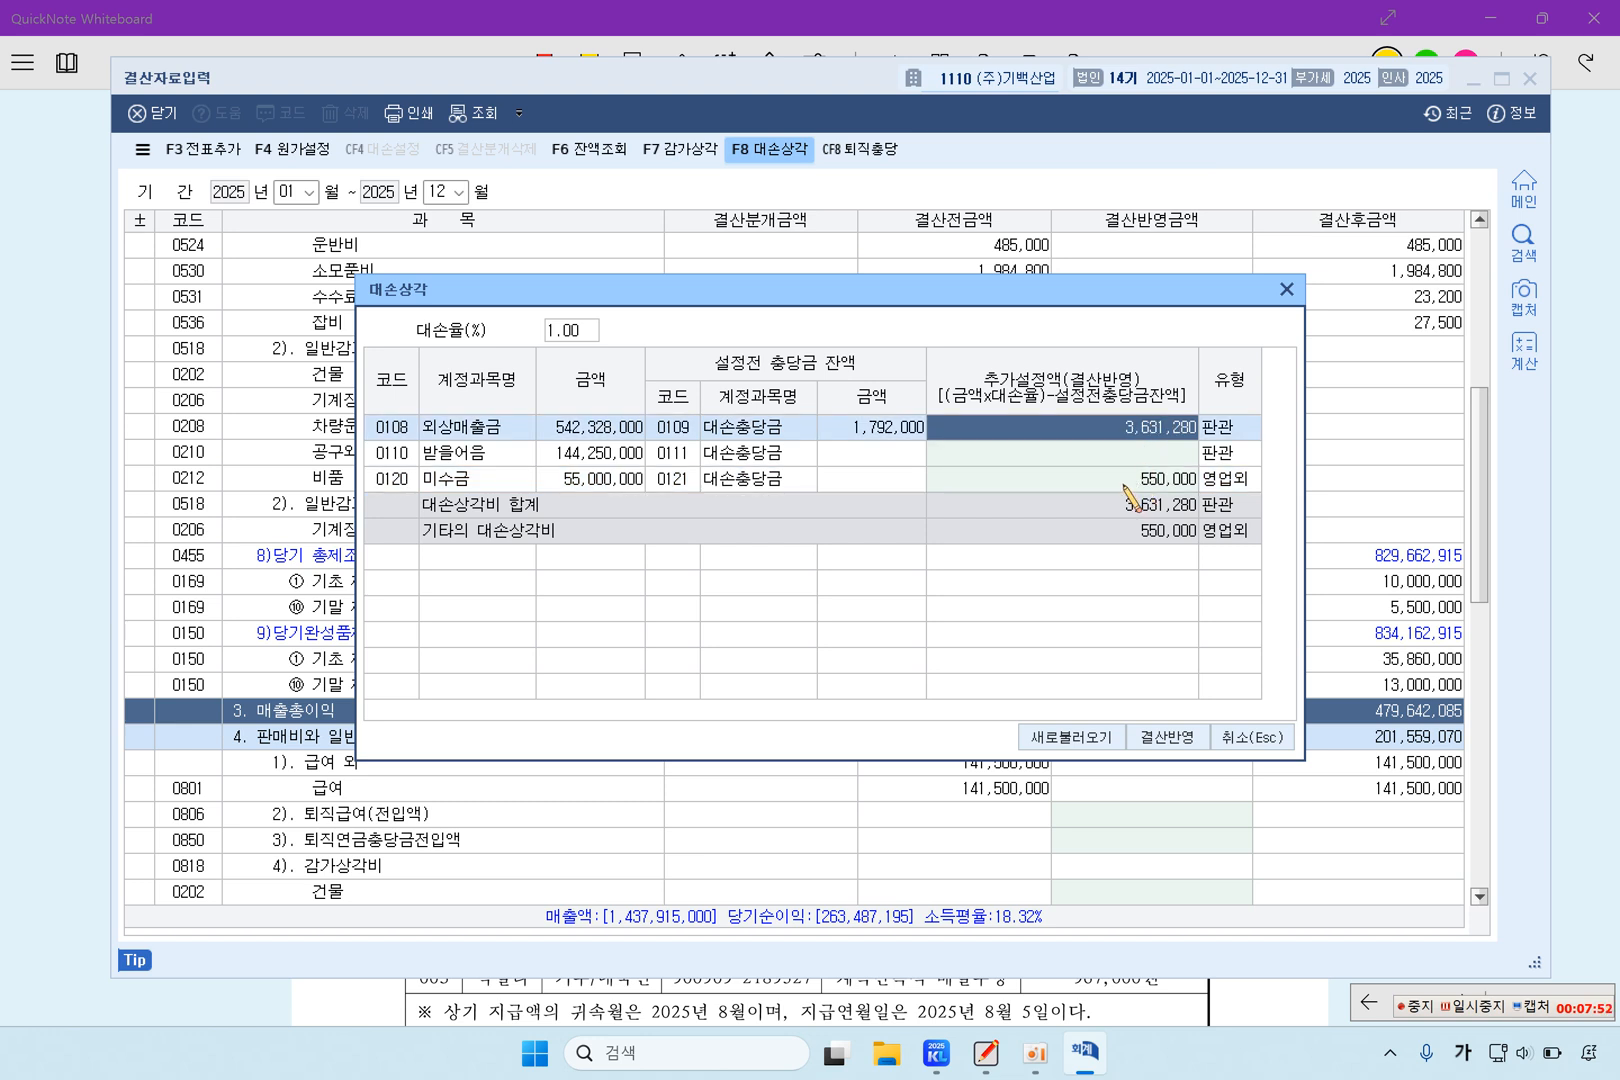
click(1112, 483)
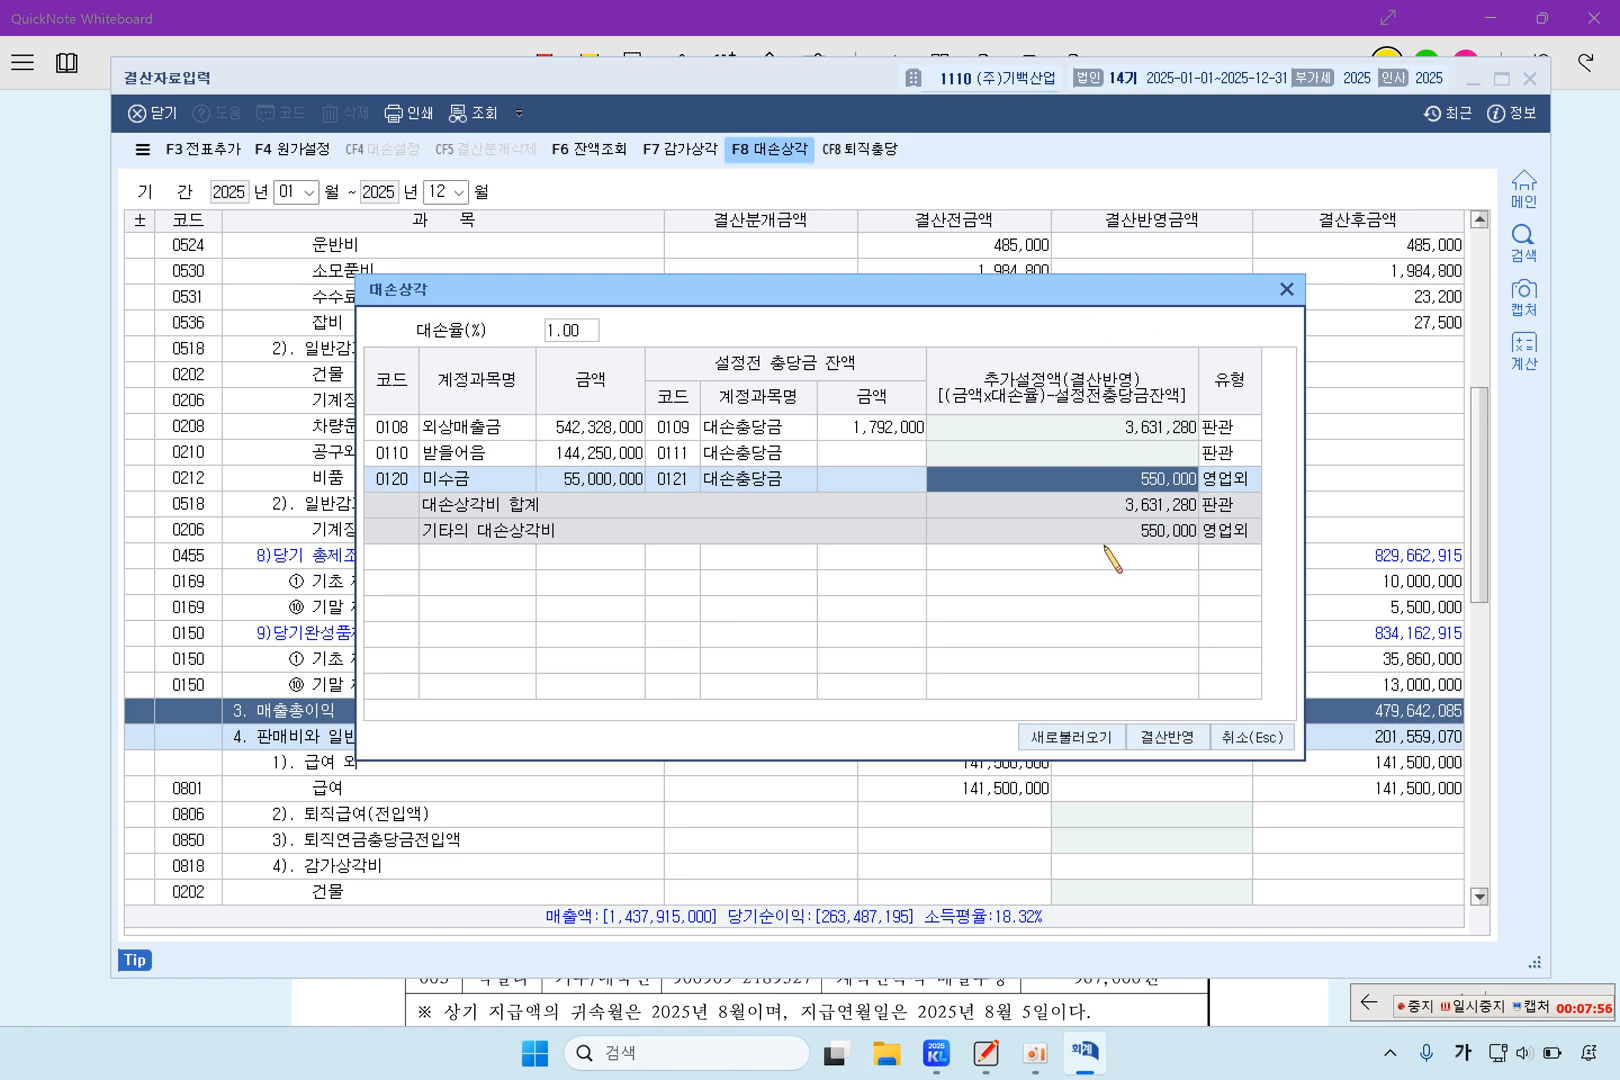
click(1167, 737)
Check the bad debt amounts reflected for 외상매출금 and 받을어음 under 대손상각, and for 미수금 under 기타의대손상각.
click(633, 608)
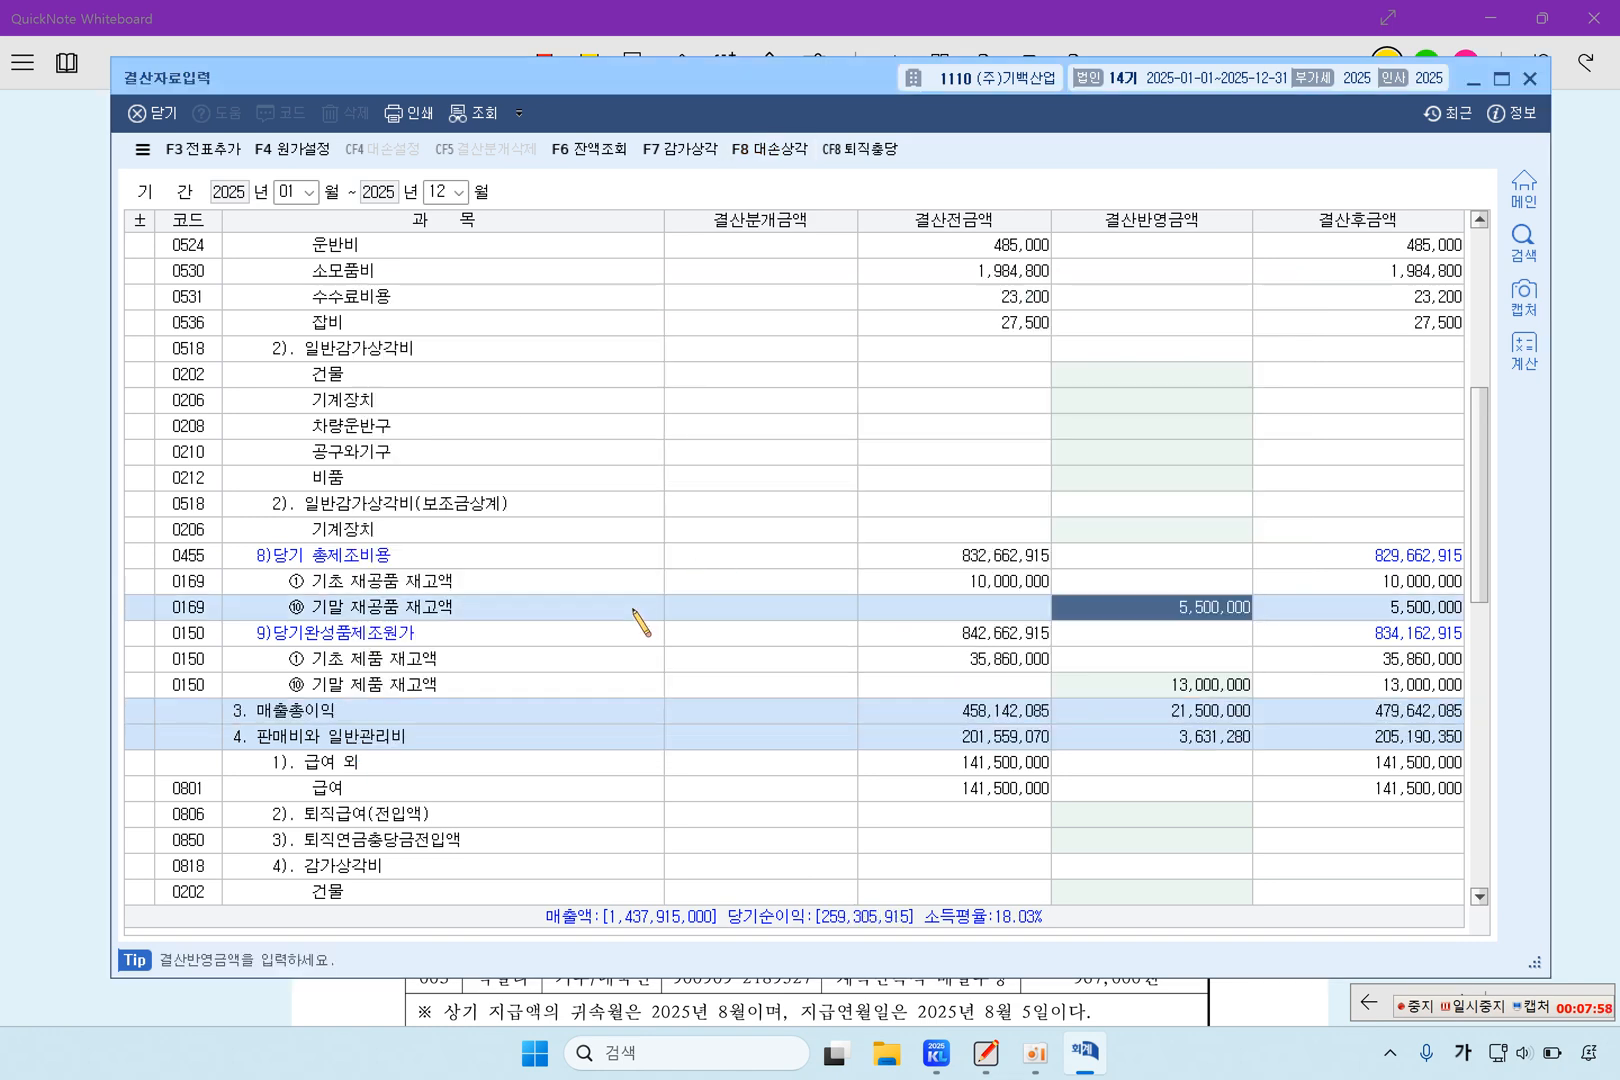
scroll(633, 608, down, 3)
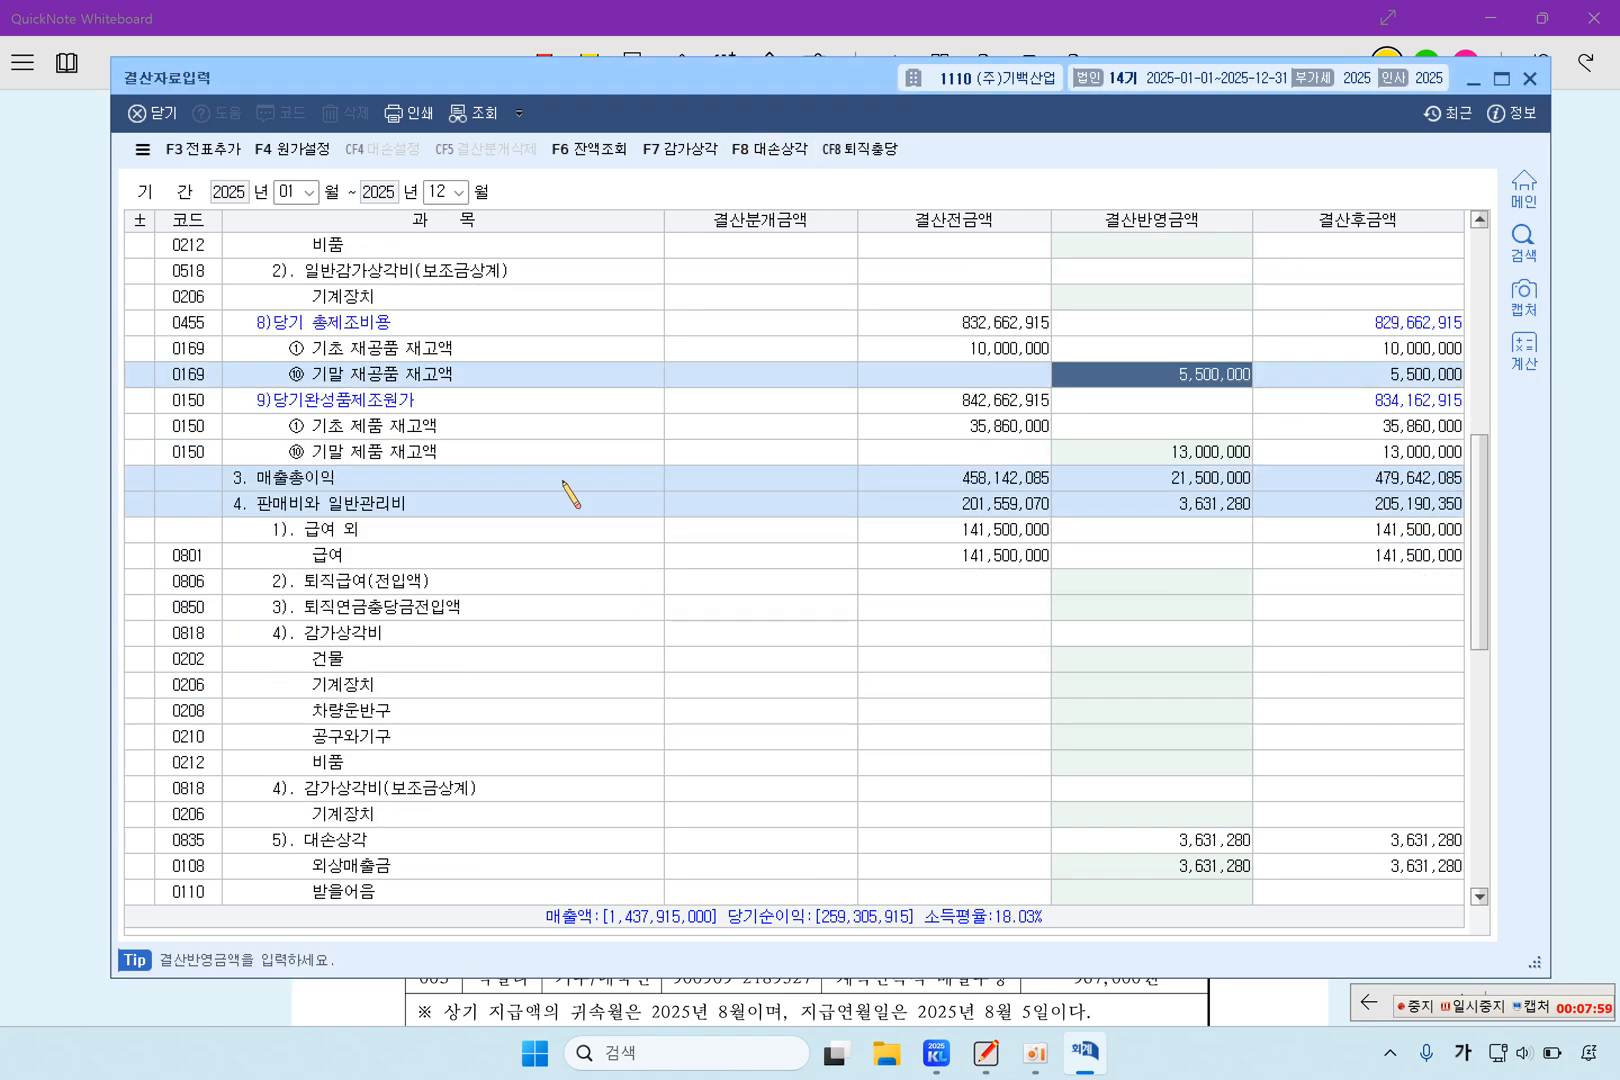
click(530, 505)
scroll(537, 516, down, 2)
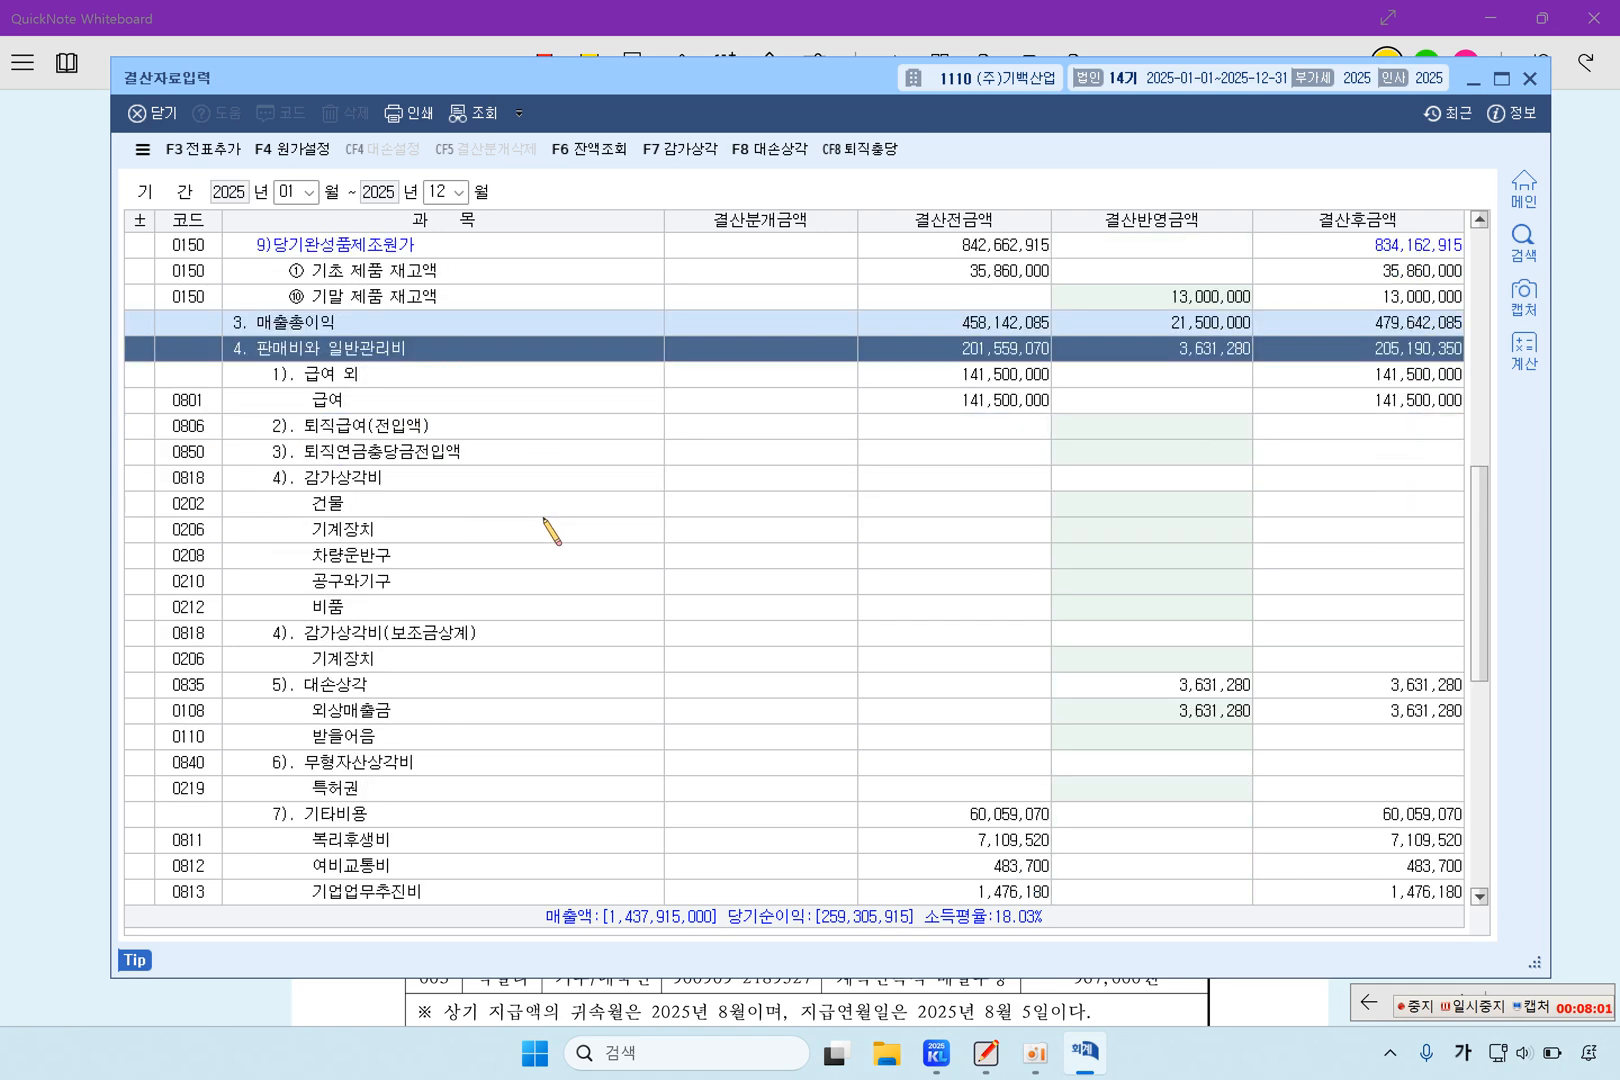
click(479, 716)
click(510, 742)
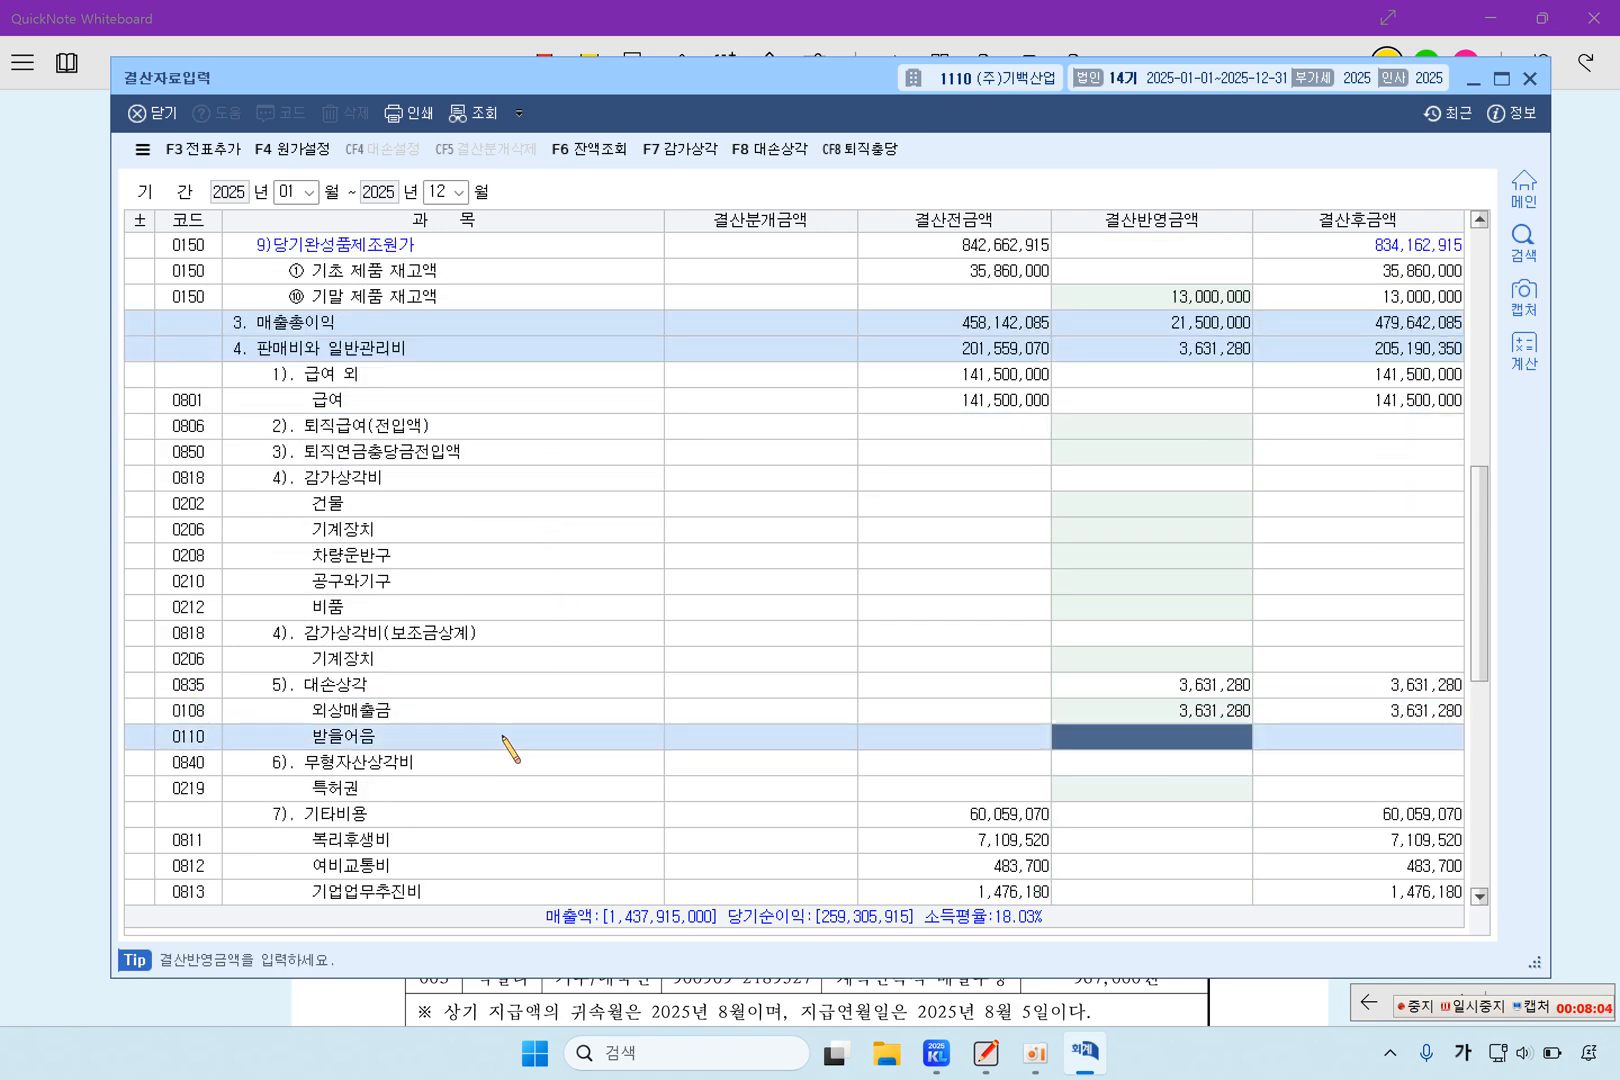
click(1133, 719)
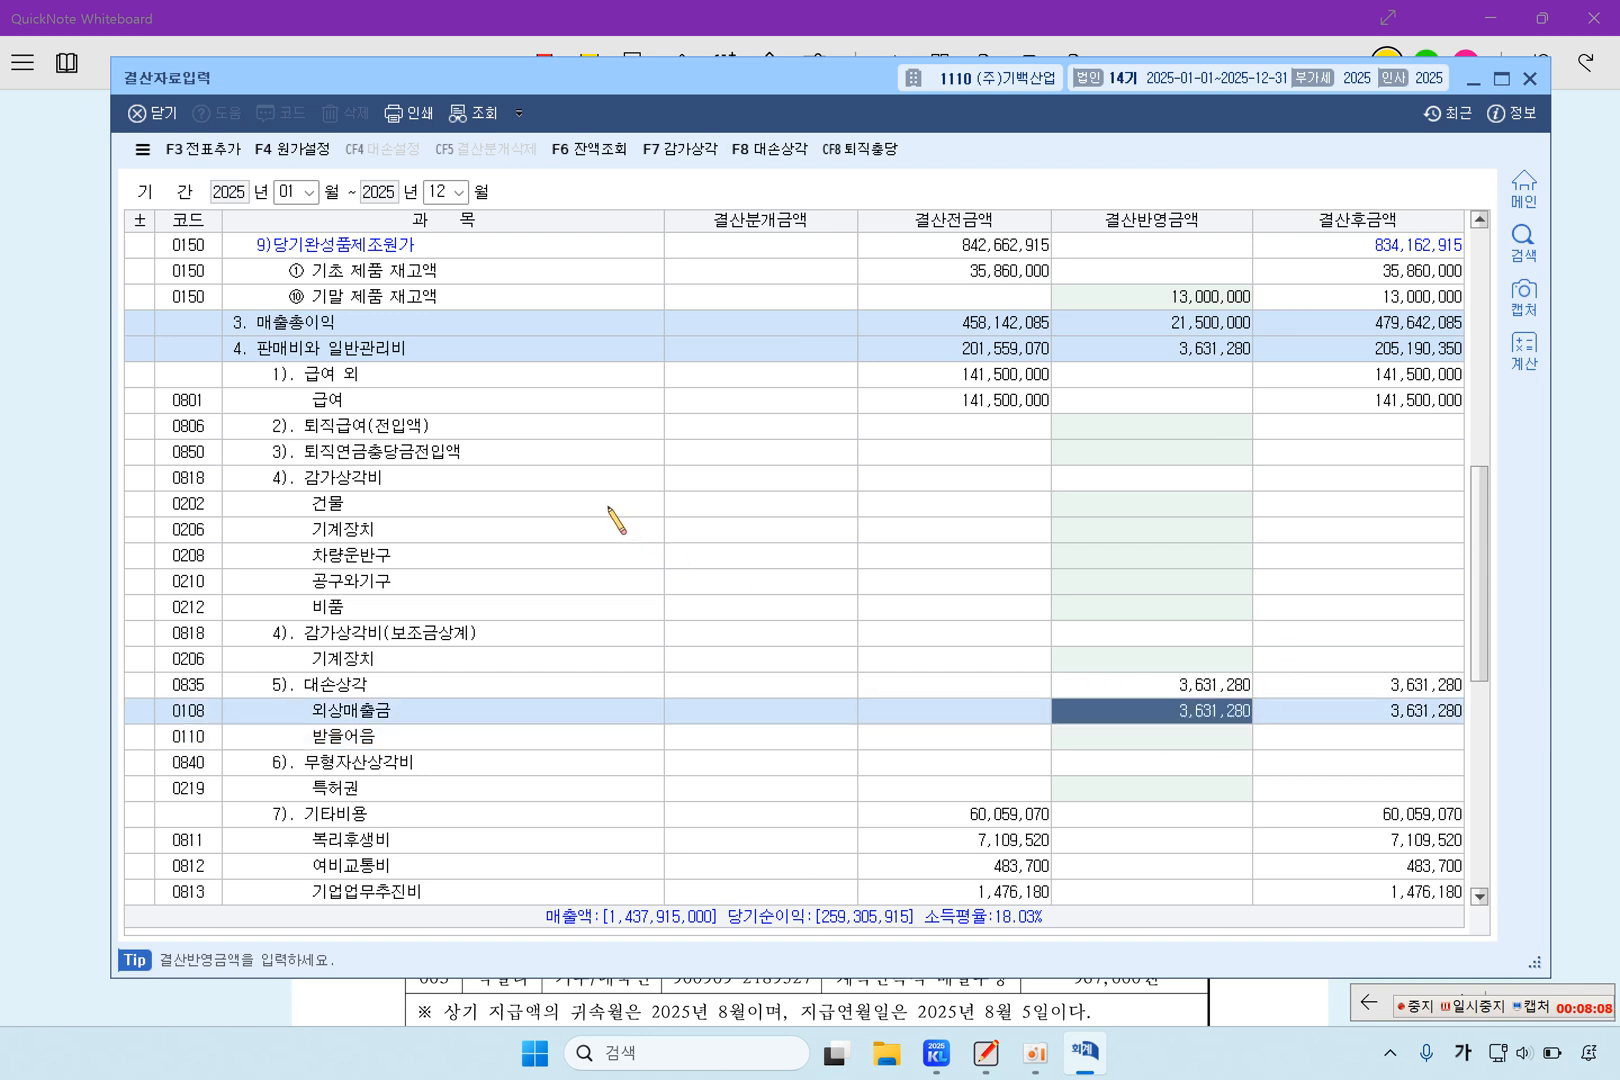
scroll(624, 502, down, 12)
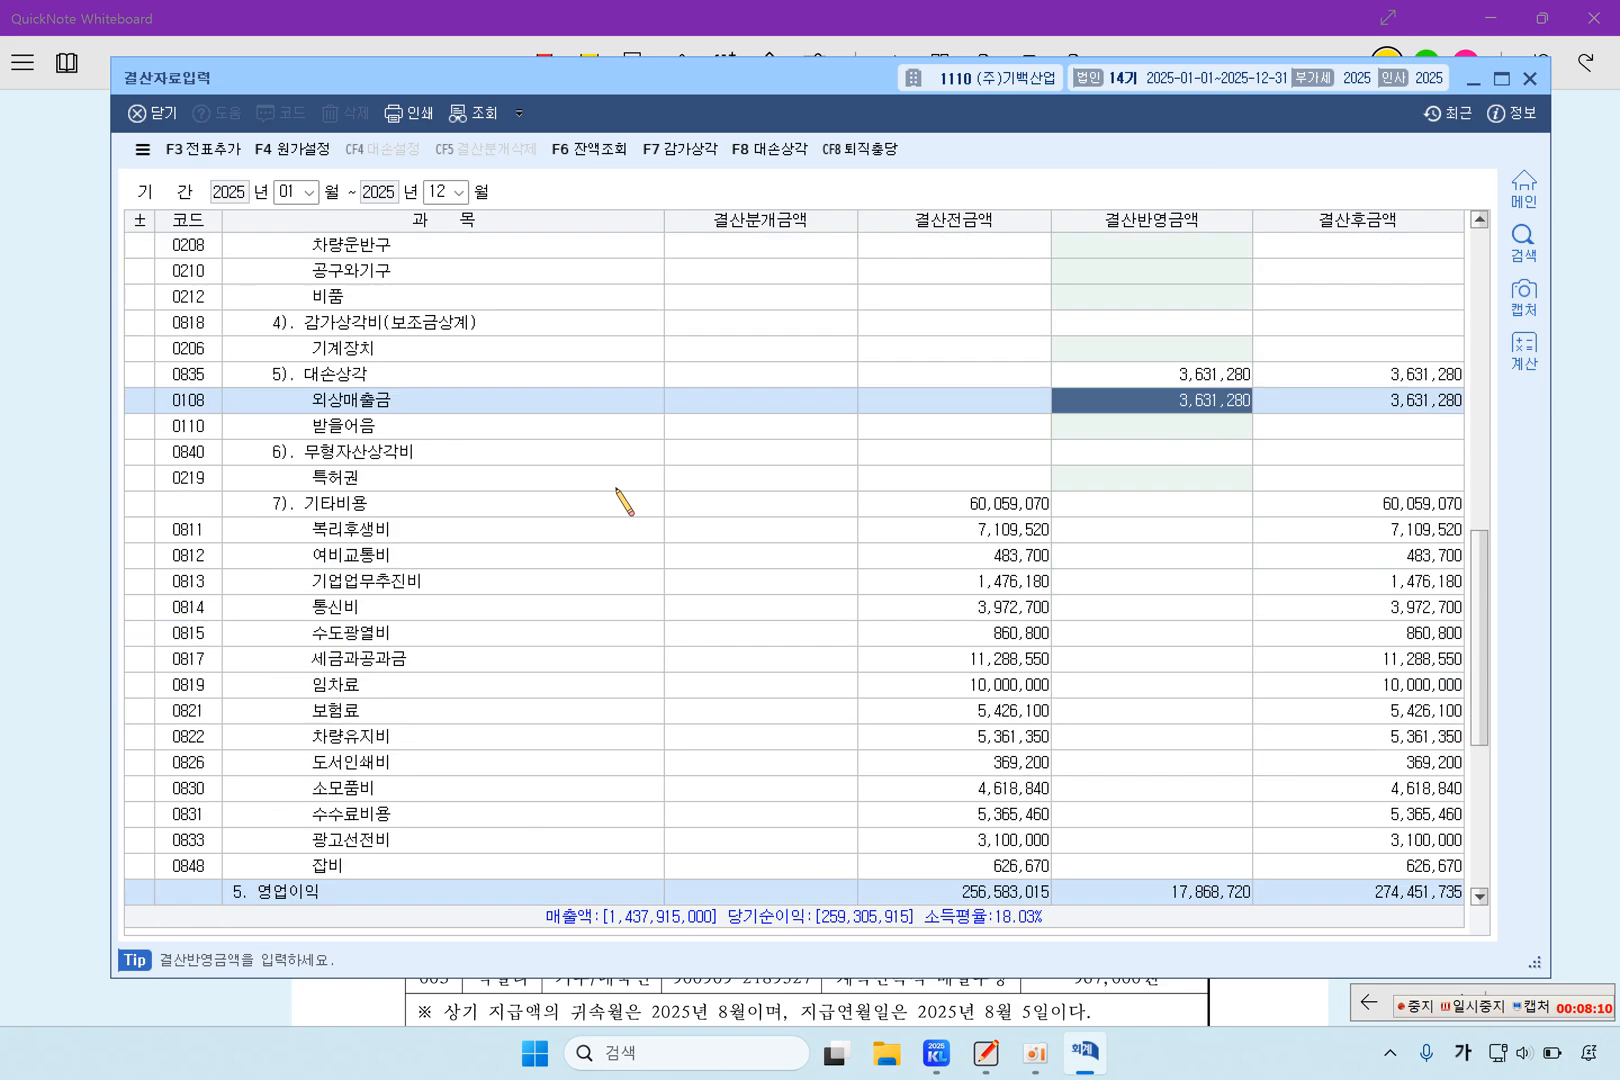
click(413, 476)
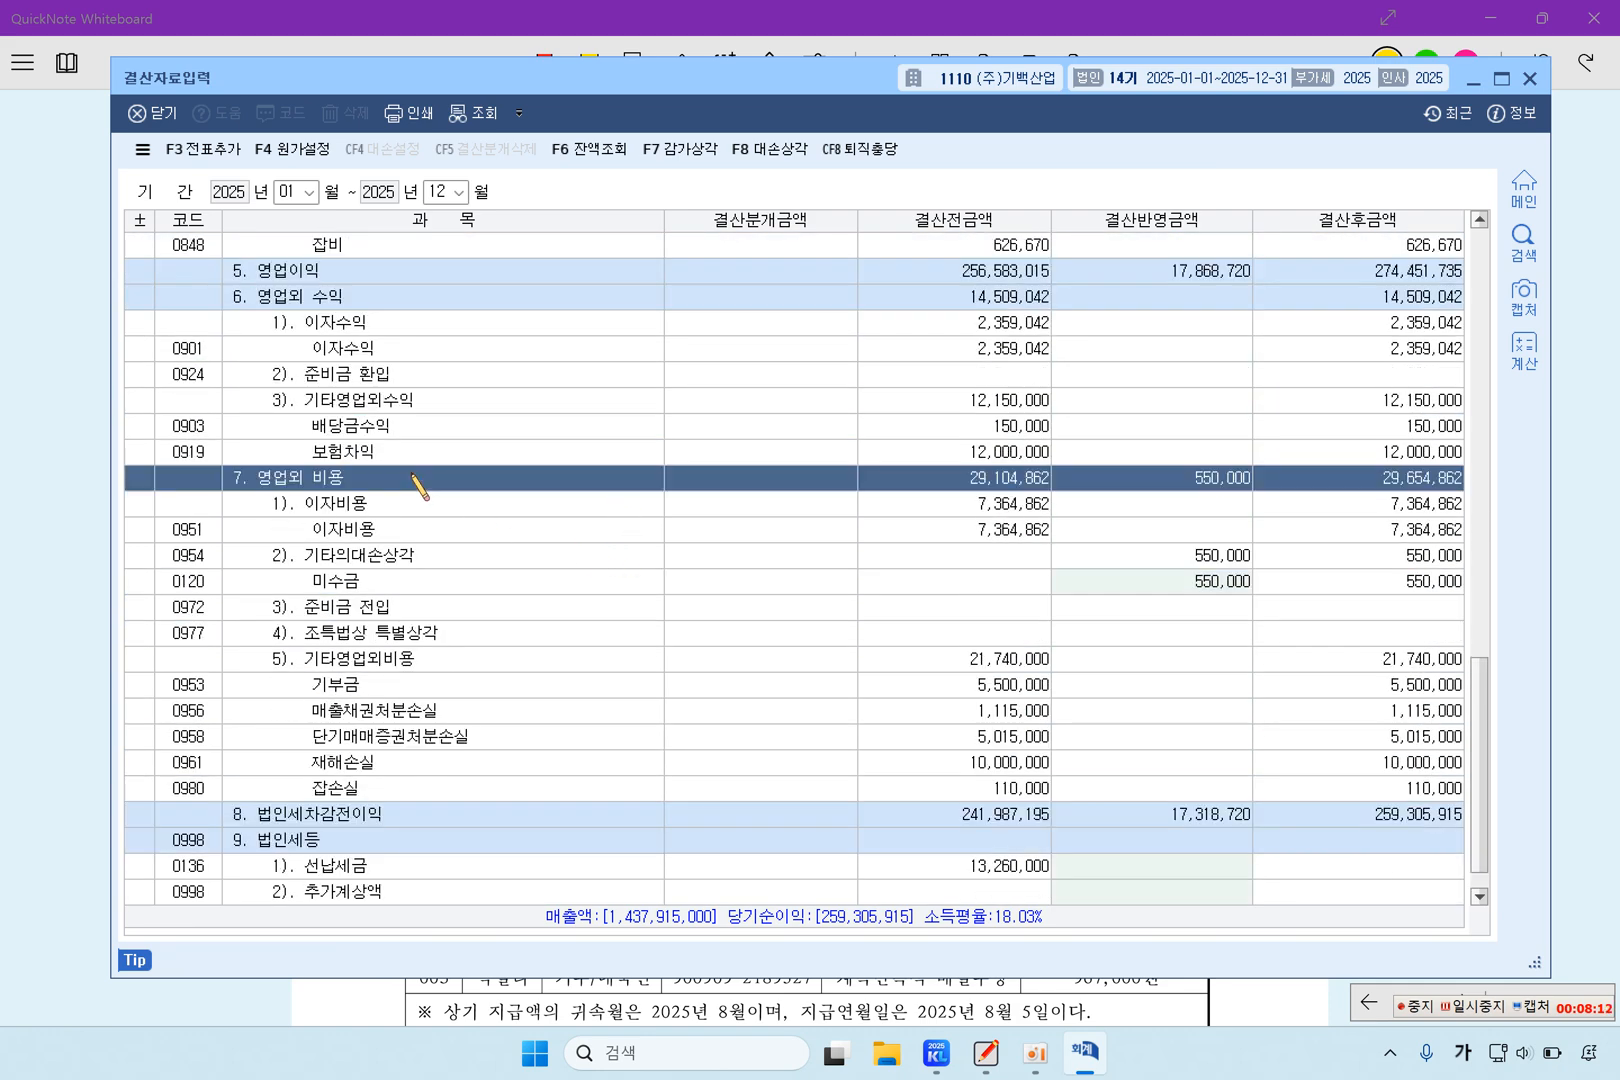
click(438, 560)
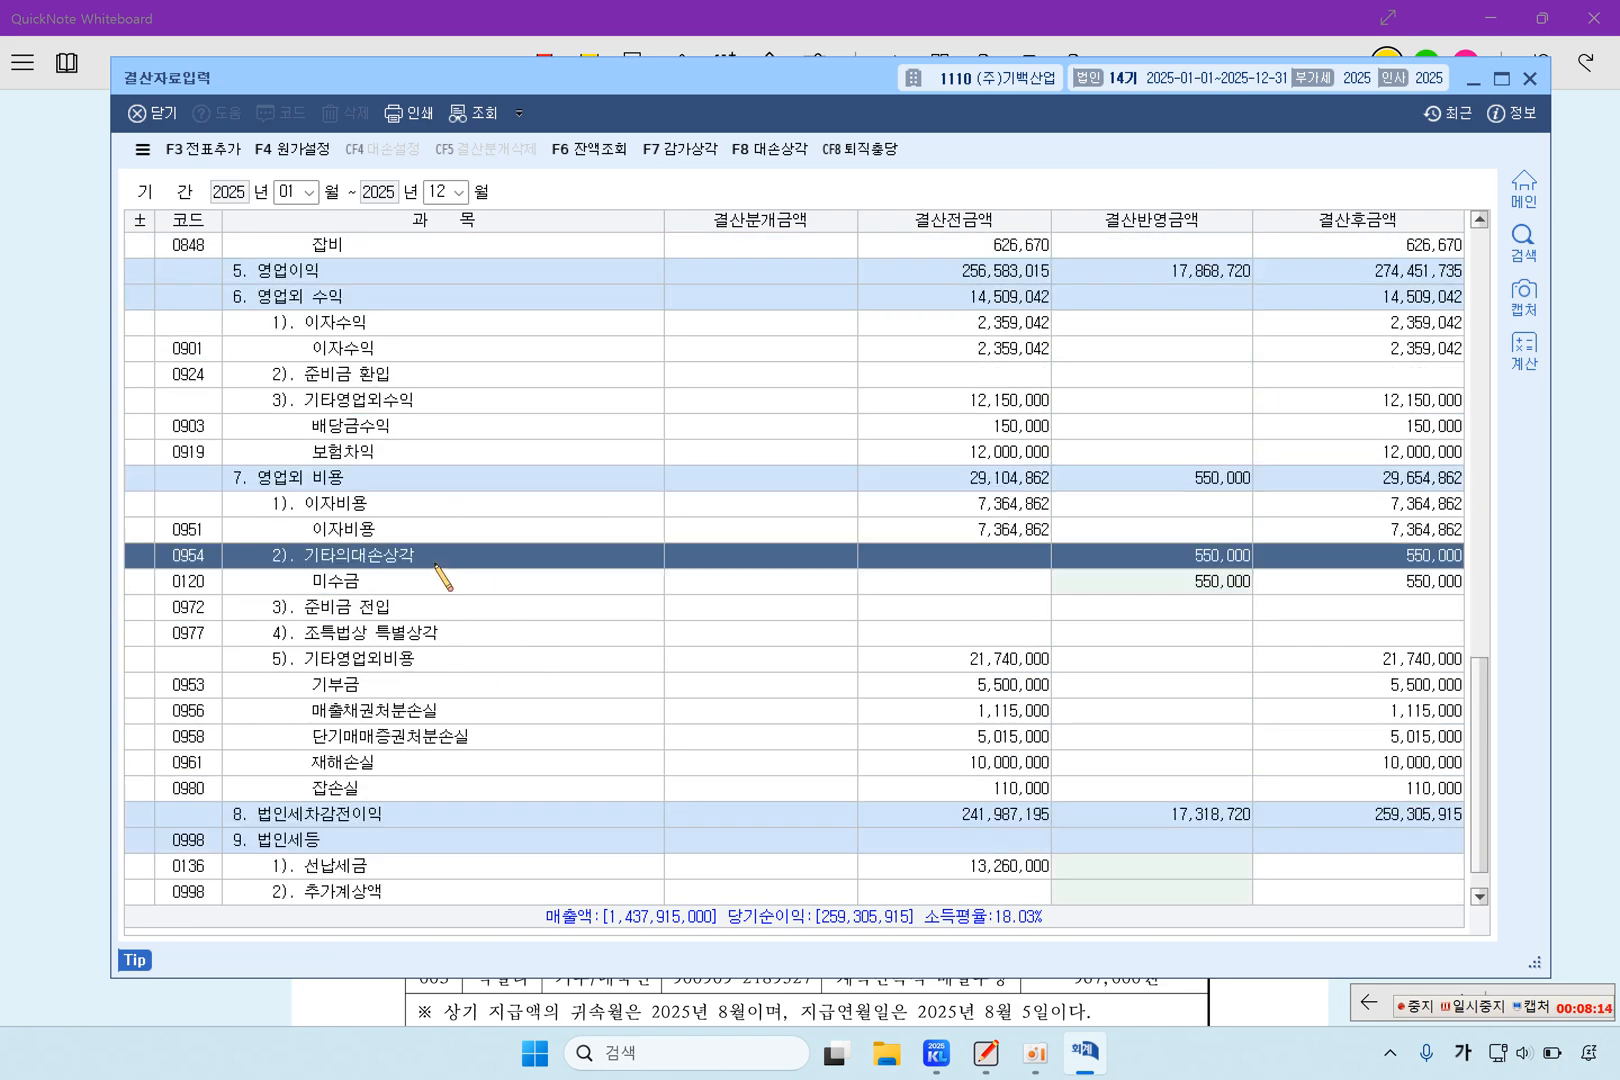
click(1195, 588)
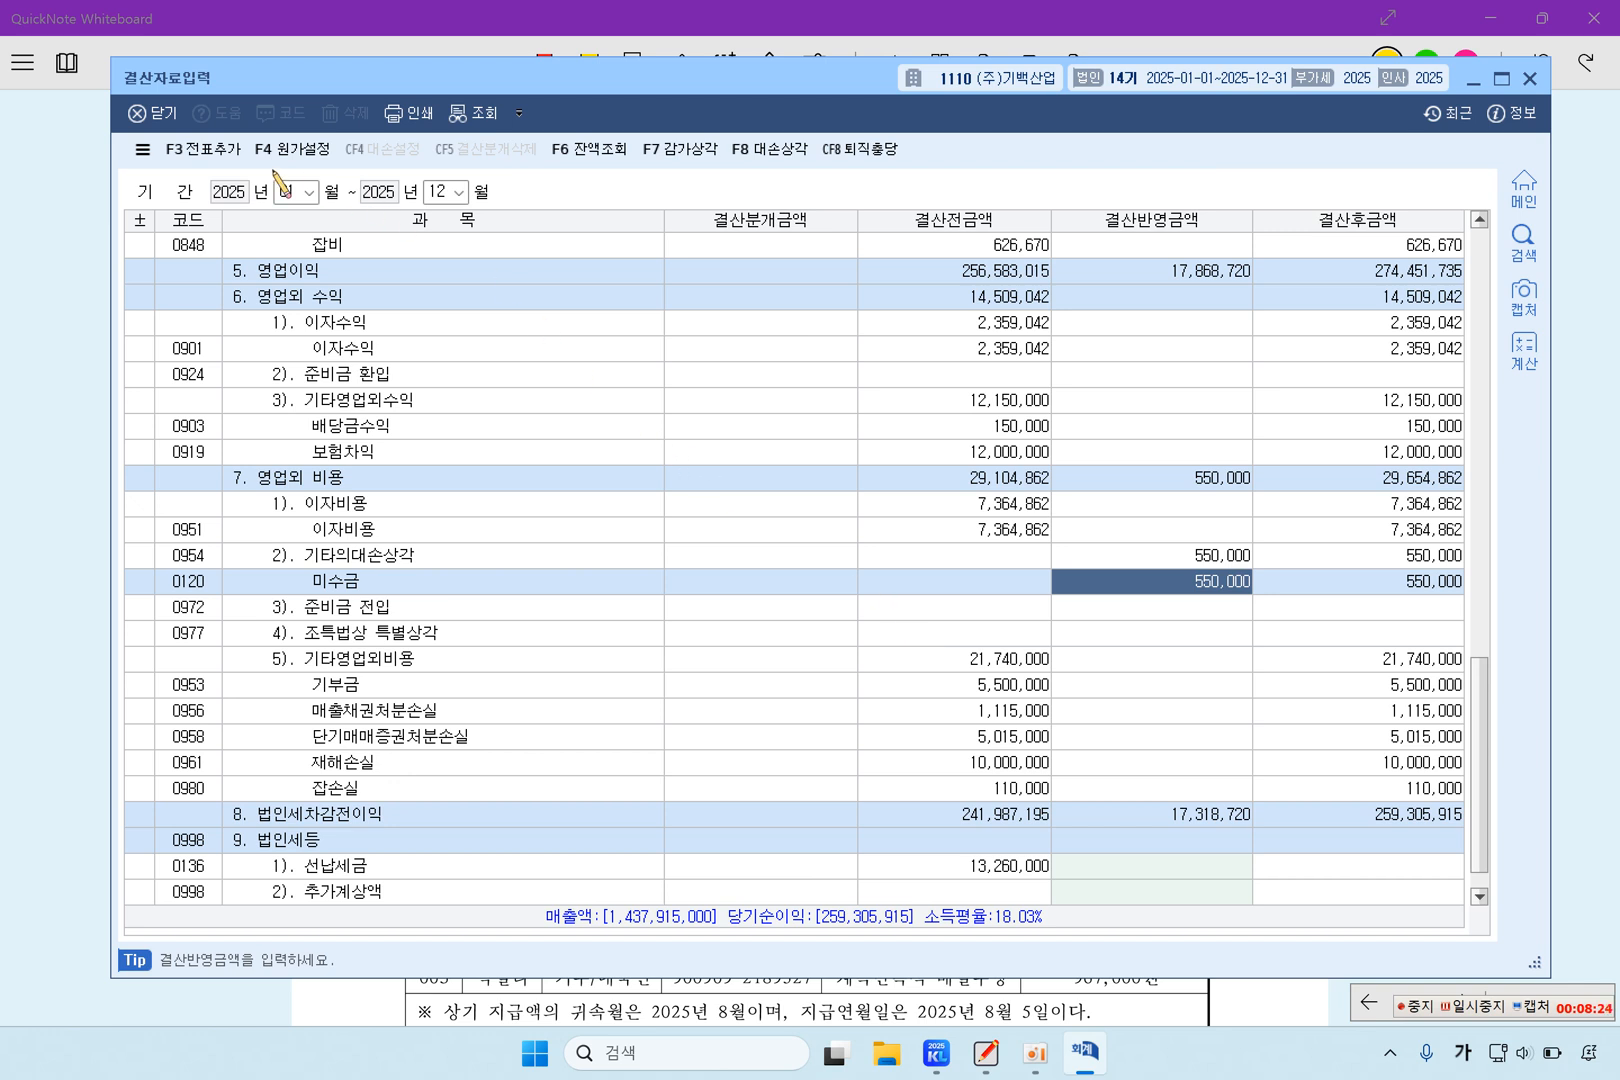
Add the closing entries to the 일반전표 with 전표추가 and close the 결산자료입력 window.
click(202, 149)
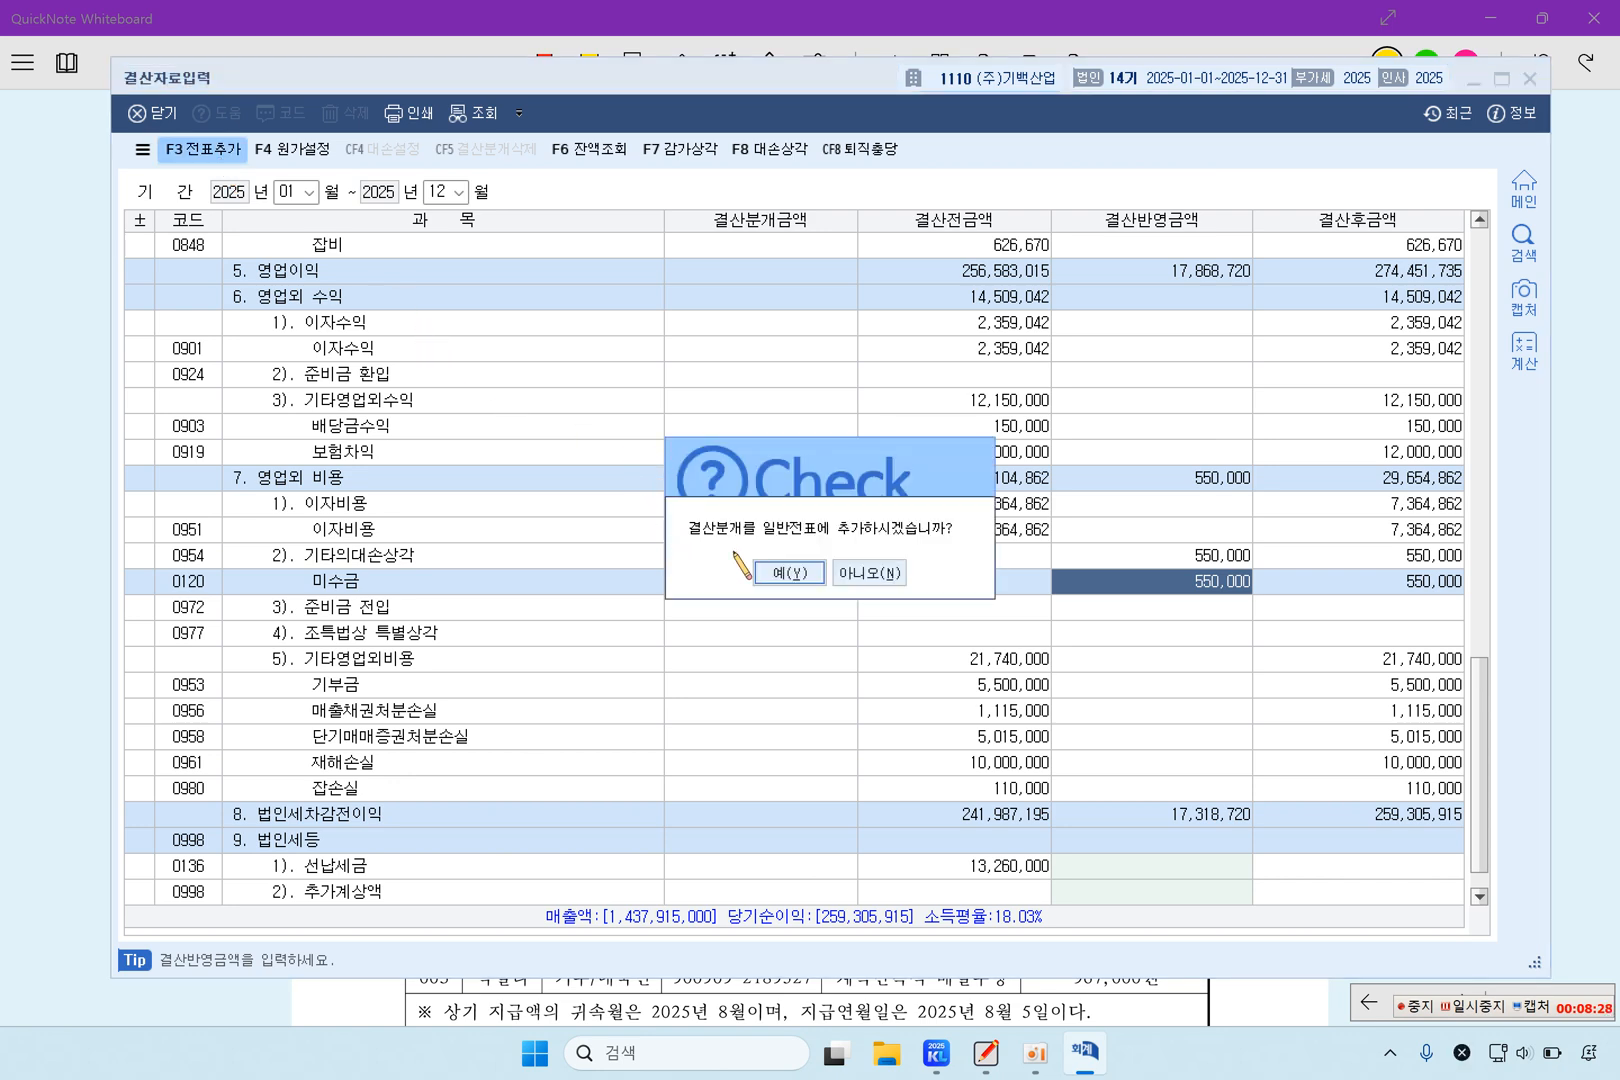
click(785, 572)
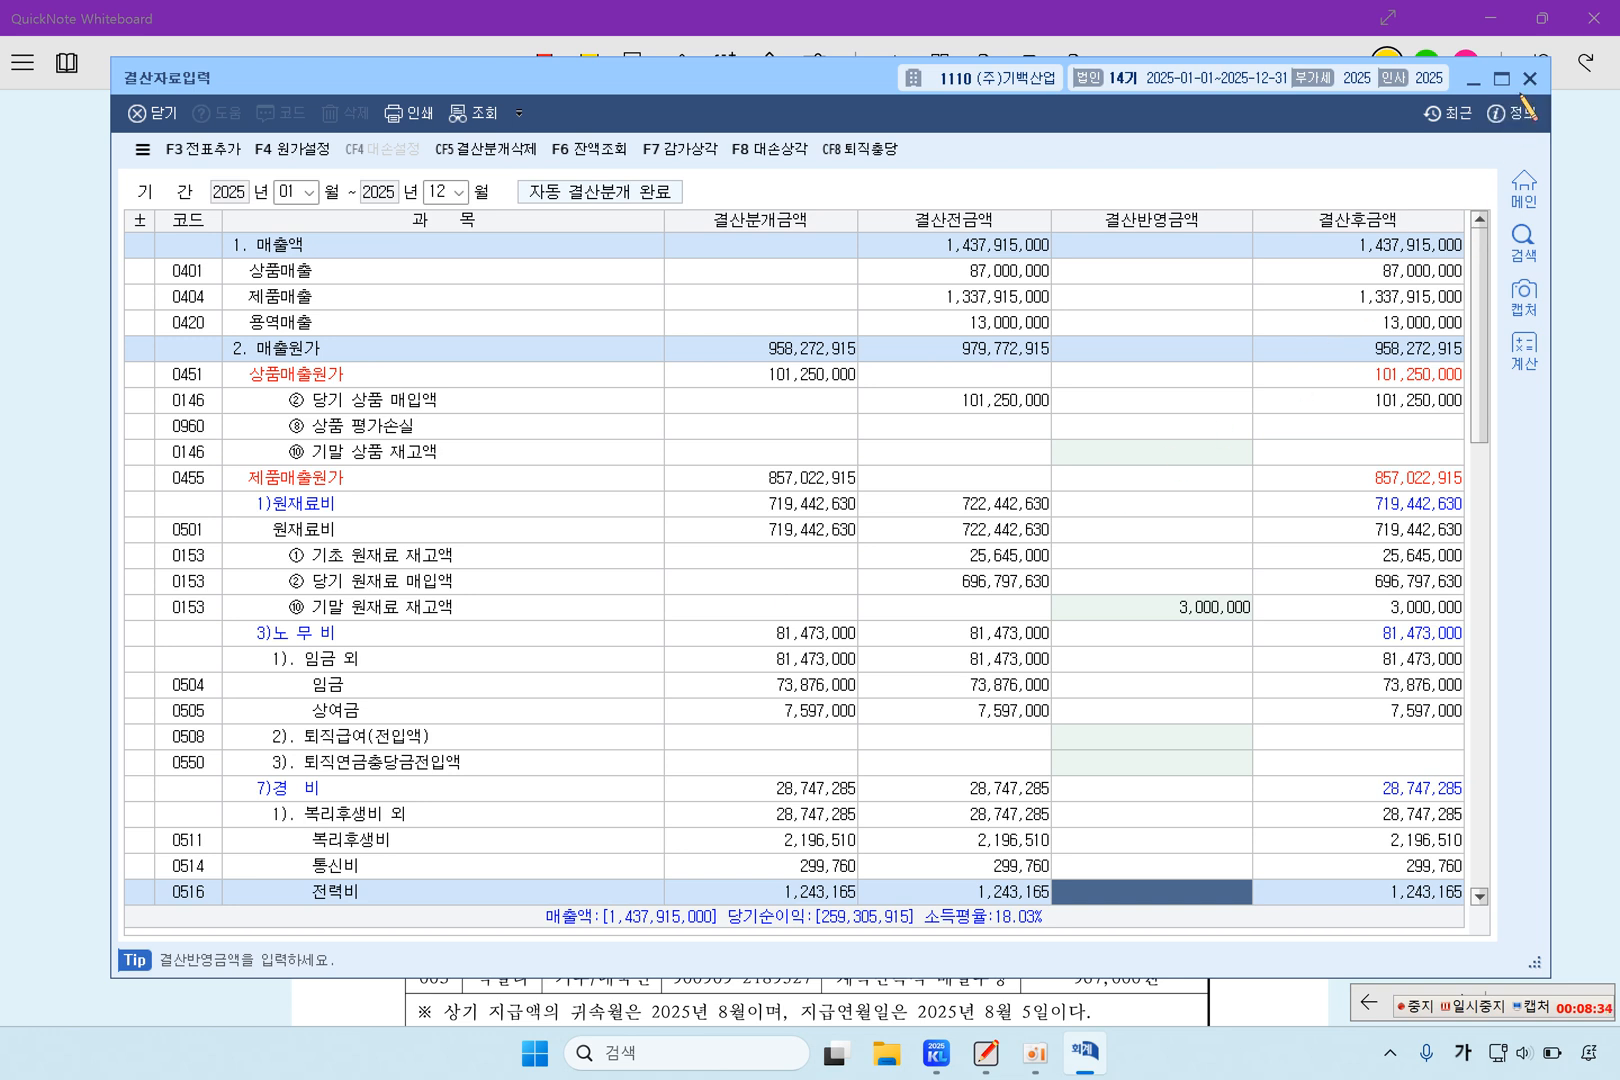
click(1529, 78)
Switch to QuickNote Whiteboard and highlight 원천징수 in the 문제4 heading.
click(1450, 457)
scroll(586, 641, down, 4)
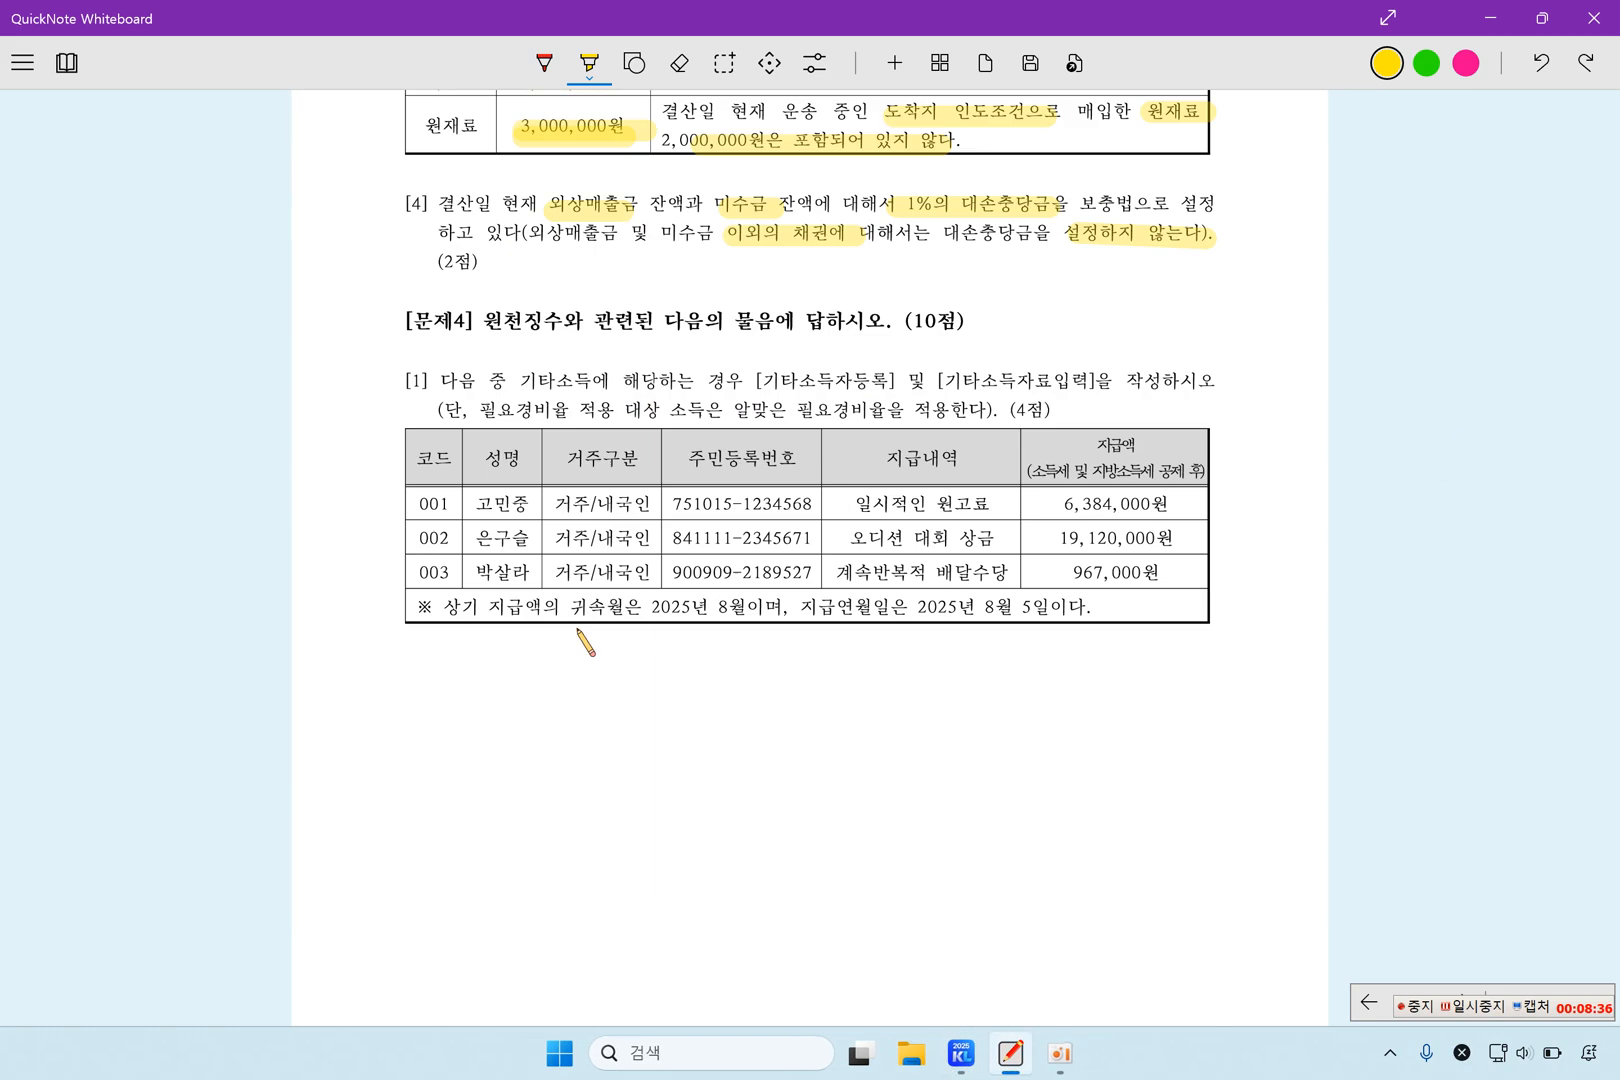
drag(494, 326, 570, 324)
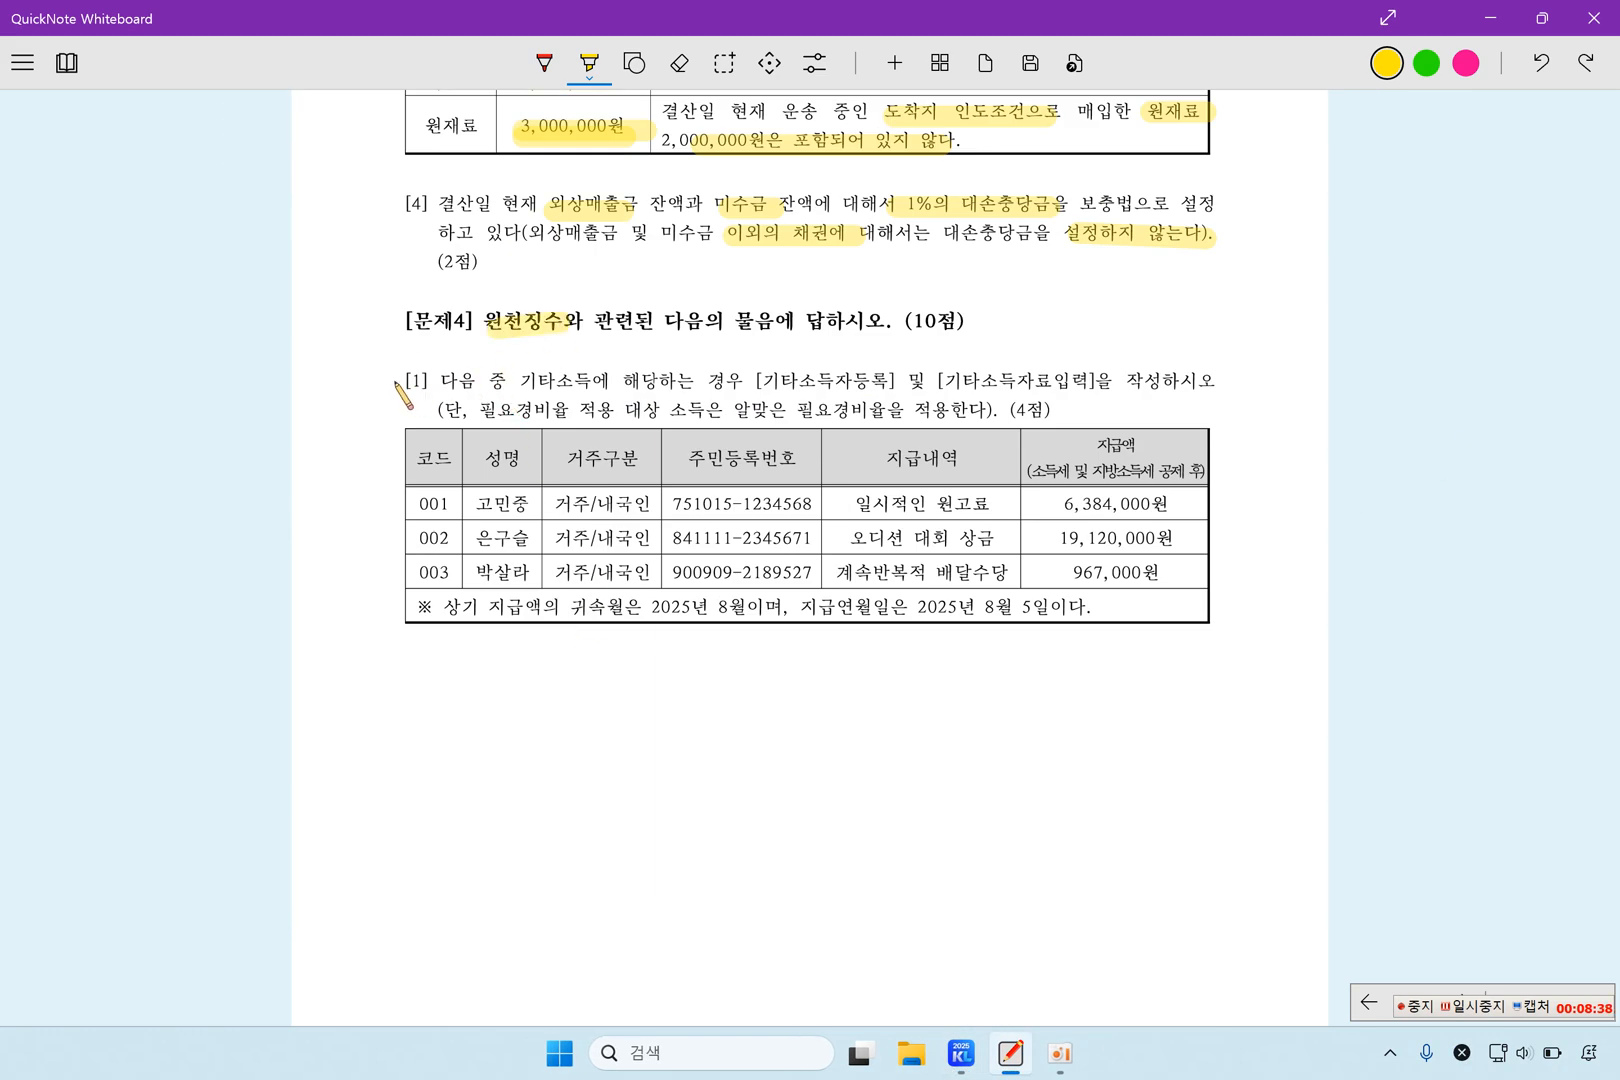